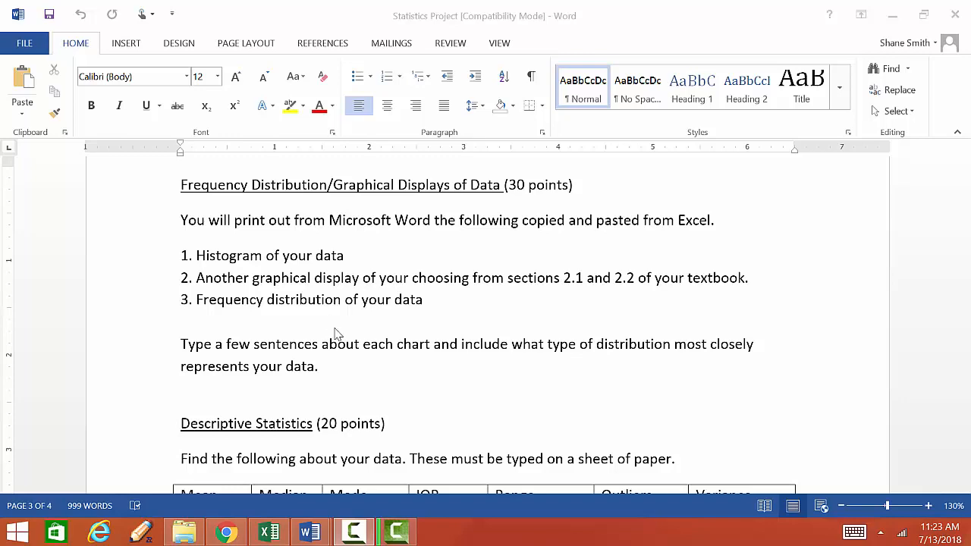
Review the Descriptive Statistics requirements table in the statistics project document
{"action": "scroll", "coordinate": [368, 354], "scroll_direction": "down", "scroll_amount": 3}
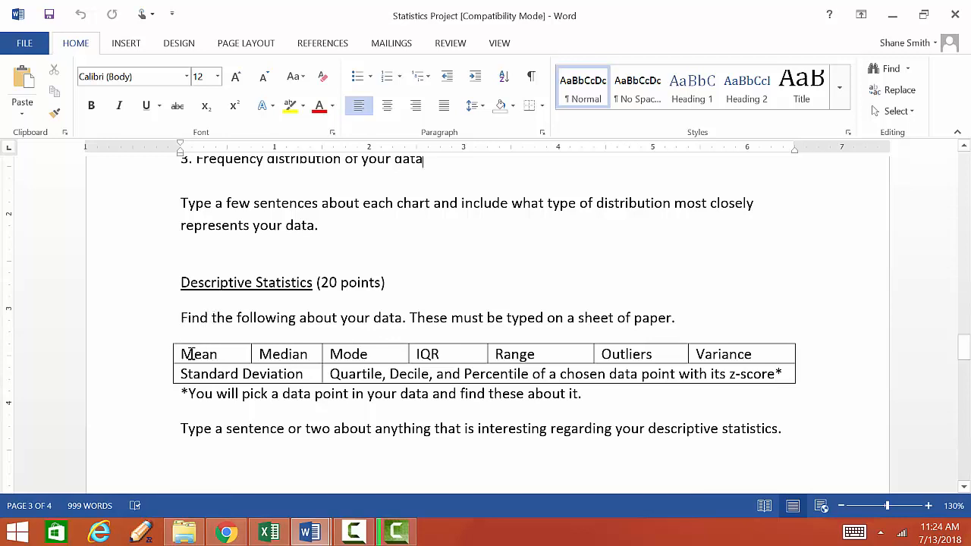
{"action": "left_click_drag", "start_coordinate": [180, 355], "coordinate": [745, 369]}
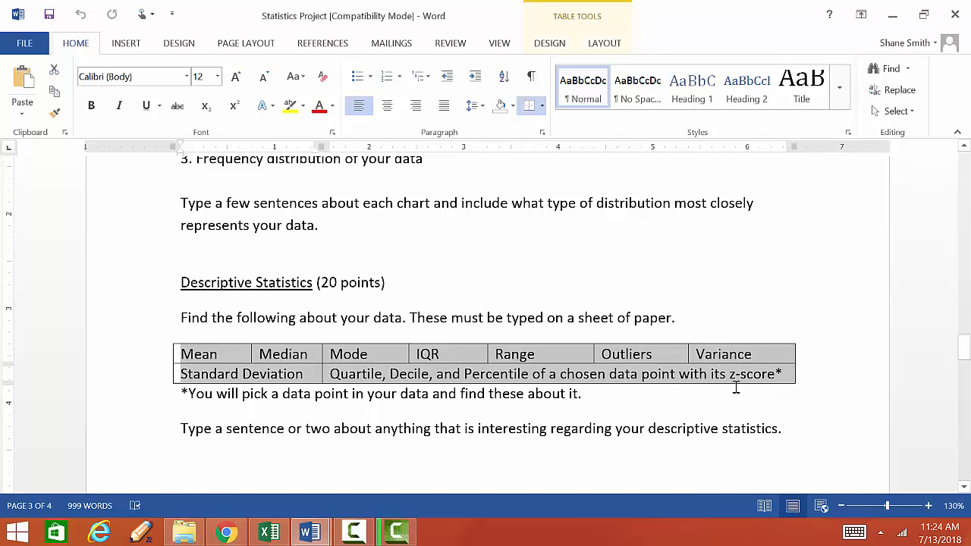
{"action": "left_click", "coordinate": [301, 395]}
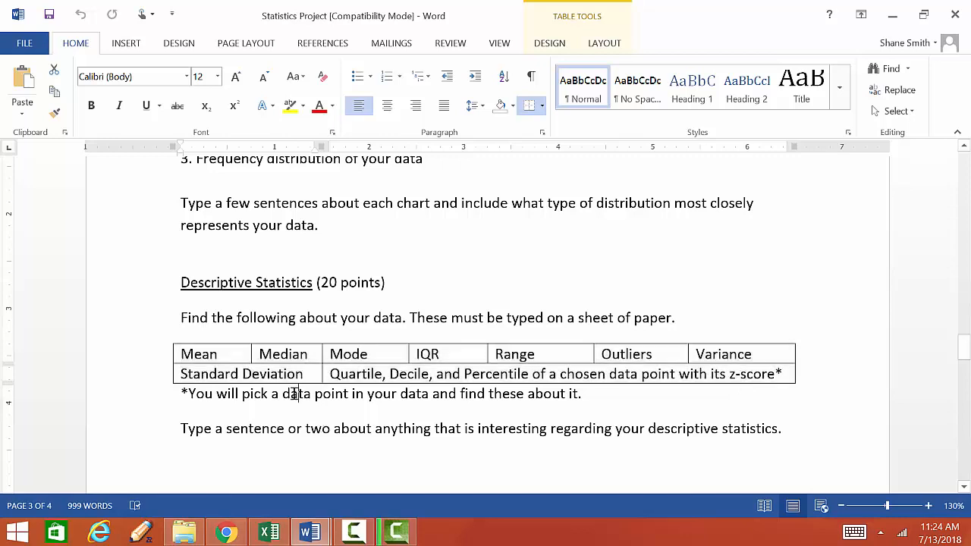
{"action": "left_click", "coordinate": [253, 429]}
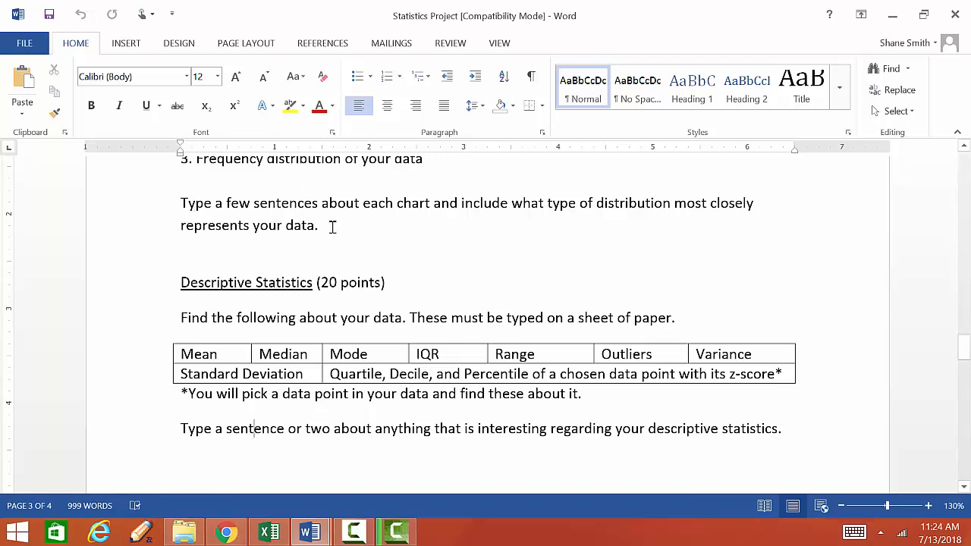
Create a new blank Google Sheets spreadsheet from Google Drive, closing the duplicate untitled spreadsheet tab
{"action": "left_click", "coordinate": [229, 533]}
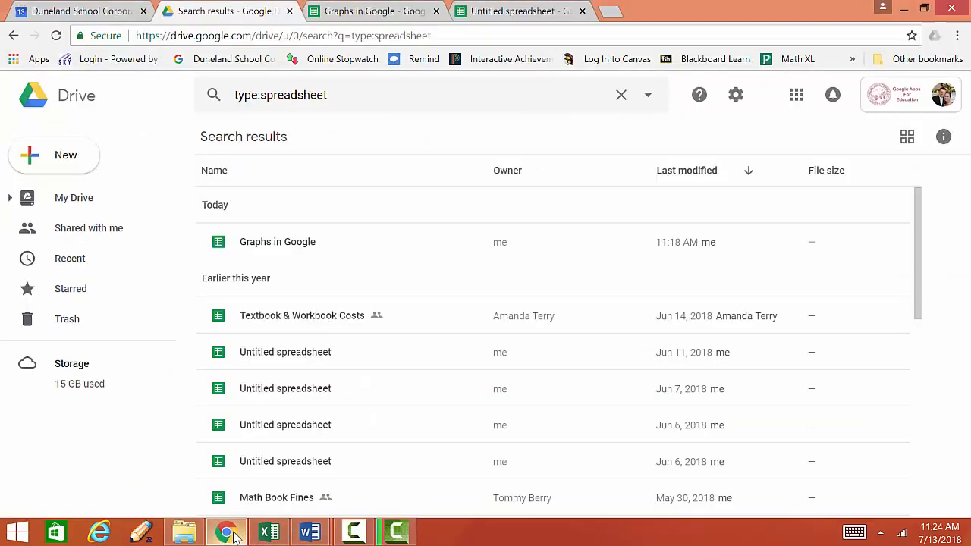
{"action": "left_click", "coordinate": [70, 158]}
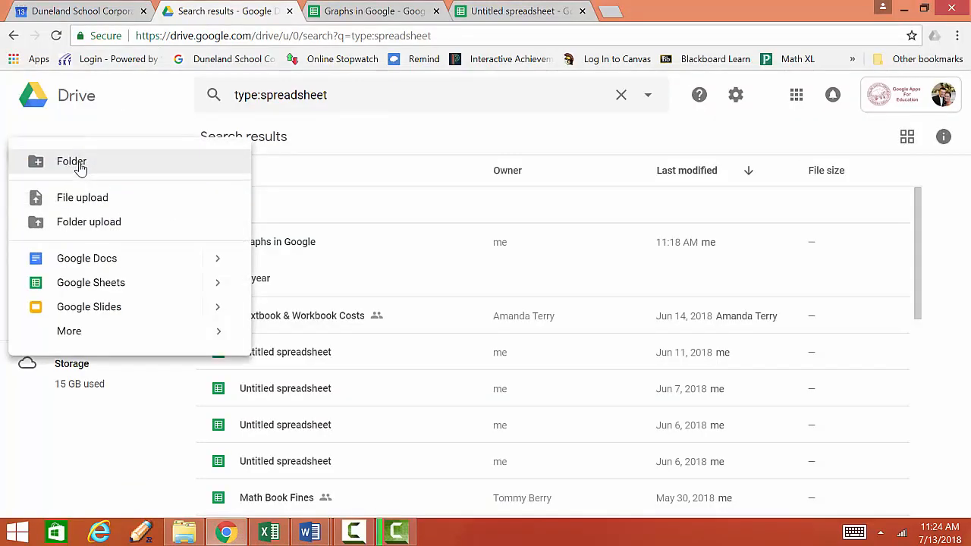
{"action": "left_click", "coordinate": [104, 283]}
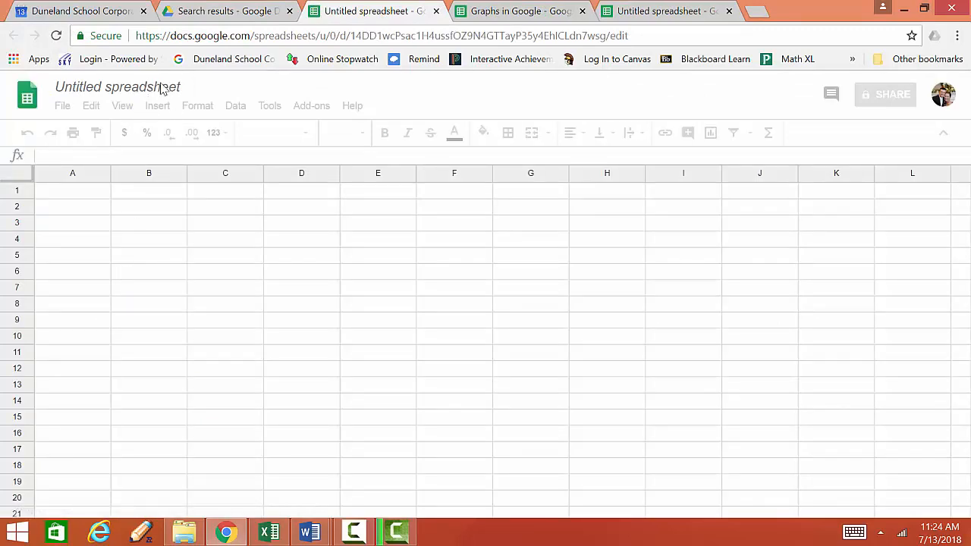
{"action": "left_click", "coordinate": [649, 11]}
{"action": "key", "text": "ctrl+w"}
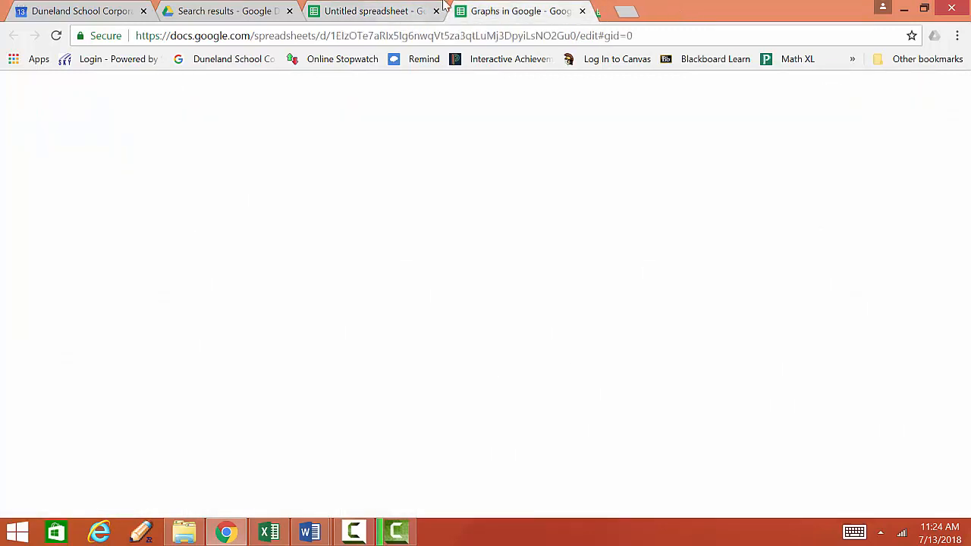
{"action": "left_click", "coordinate": [333, 9]}
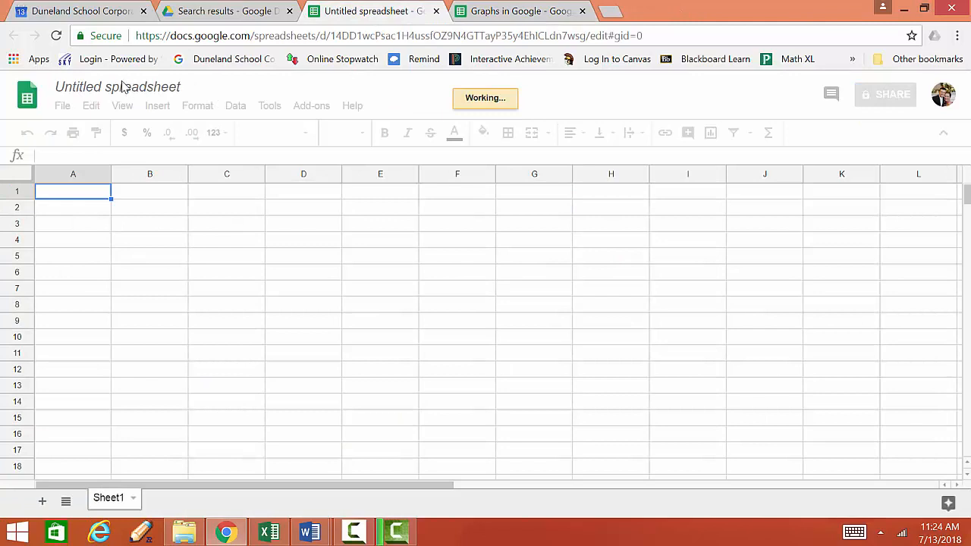
Rename the spreadsheet as Descriptive Statistics in Google
{"action": "left_click", "coordinate": [123, 84]}
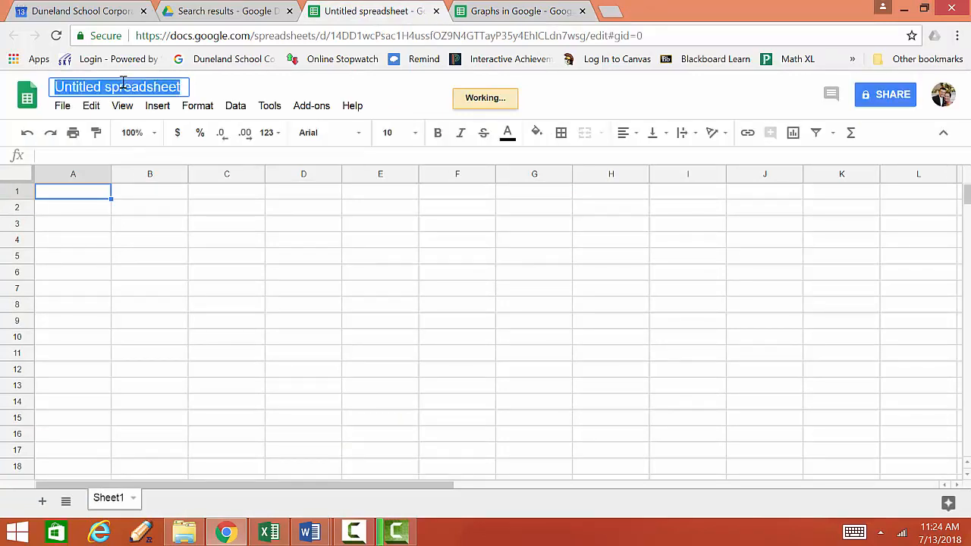
{"action": "type", "text": "Des"}
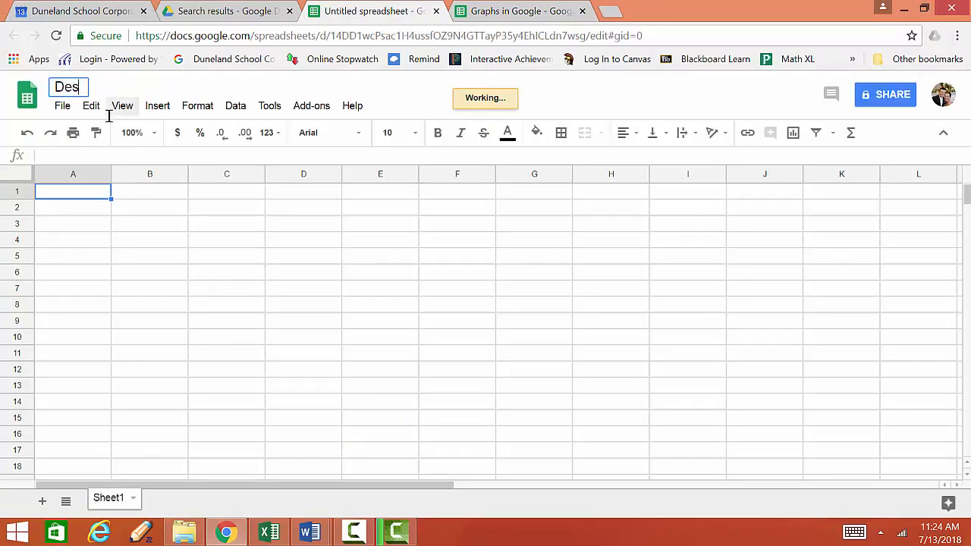
{"action": "type", "text": "criptive S"}
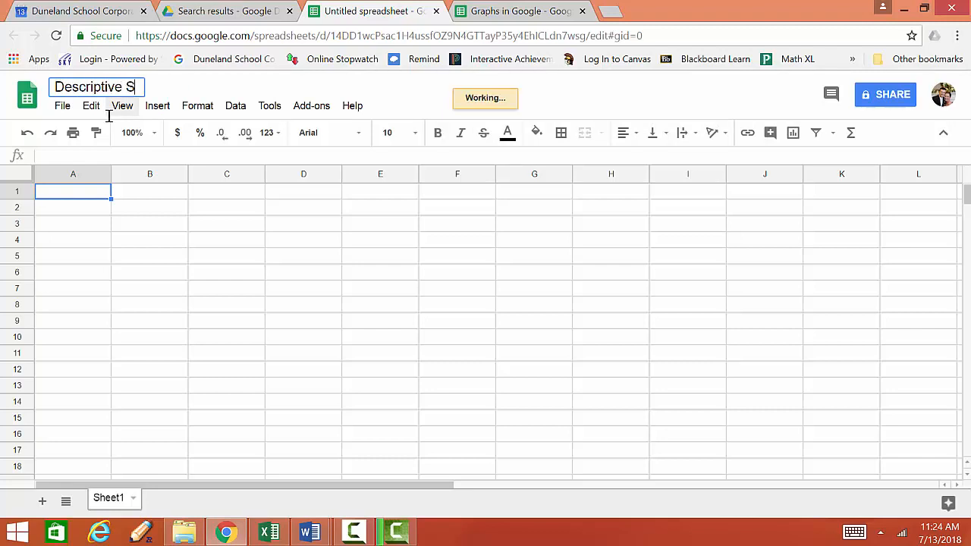
{"action": "type", "text": "tatis"}
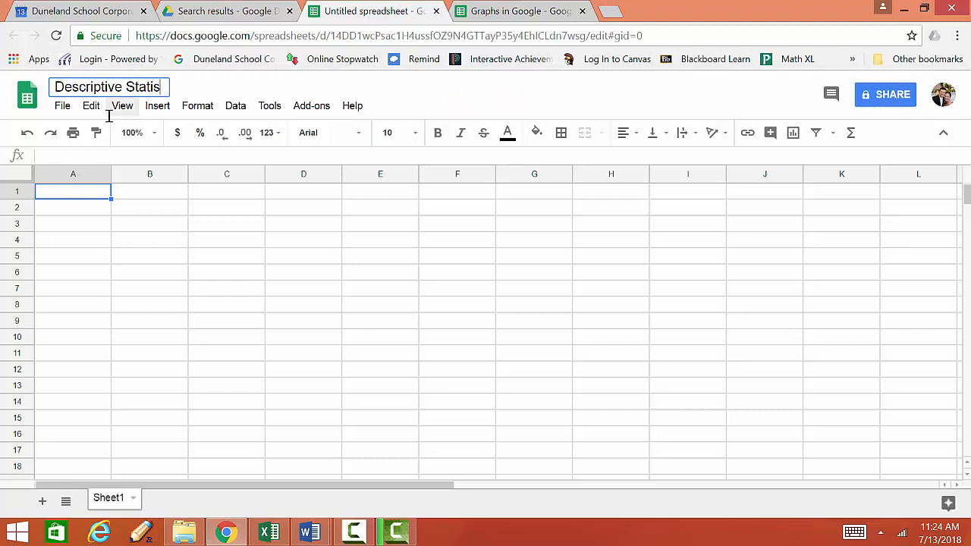
{"action": "type", "text": "tics in Google"}
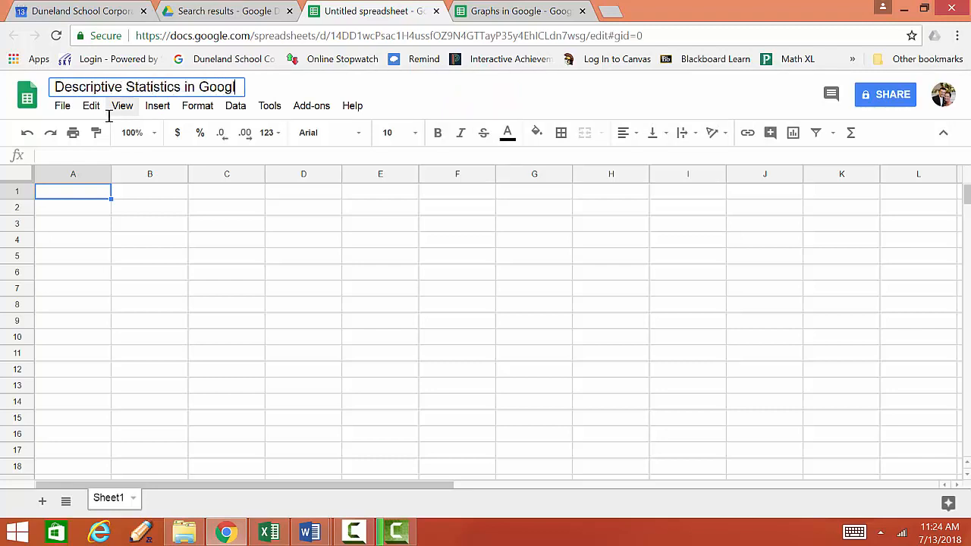
Enter the header Bowling Scores in cell A1
{"action": "left_click", "coordinate": [71, 199]}
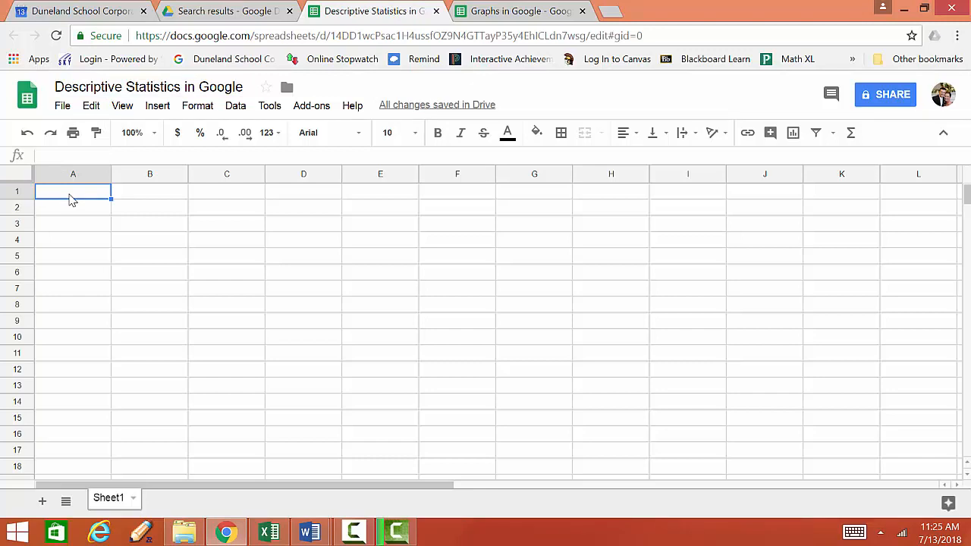
{"action": "type", "text": "Bowl"}
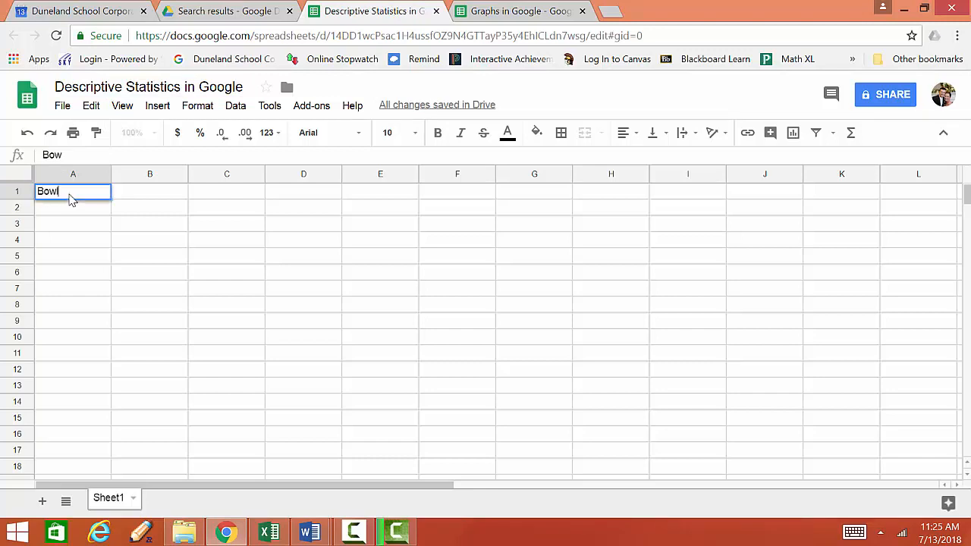
{"action": "type", "text": "ing Scores"}
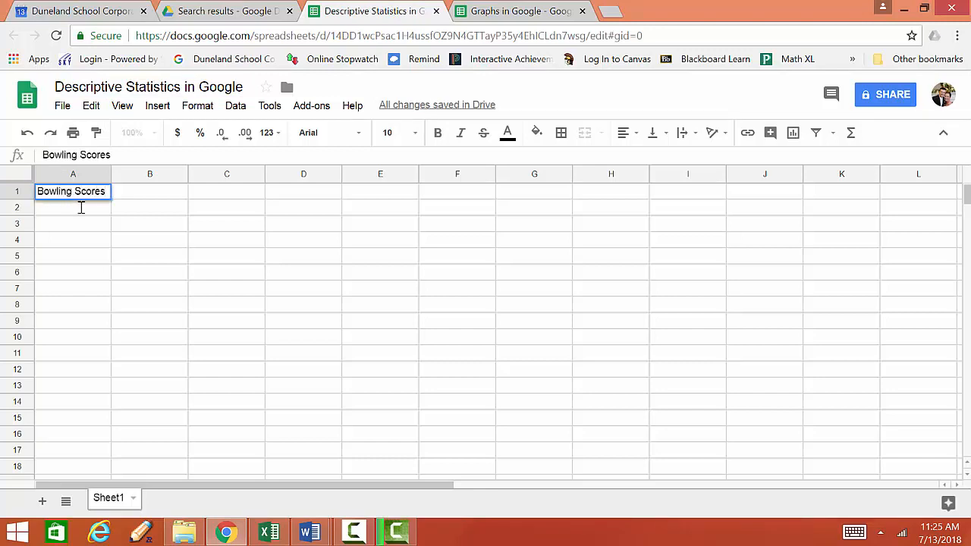
Open the Descriptive Statistics in Excel document and arrange it side by side with the spreadsheet, showing its data table
{"action": "left_click", "coordinate": [279, 533]}
{"action": "left_click", "coordinate": [281, 535]}
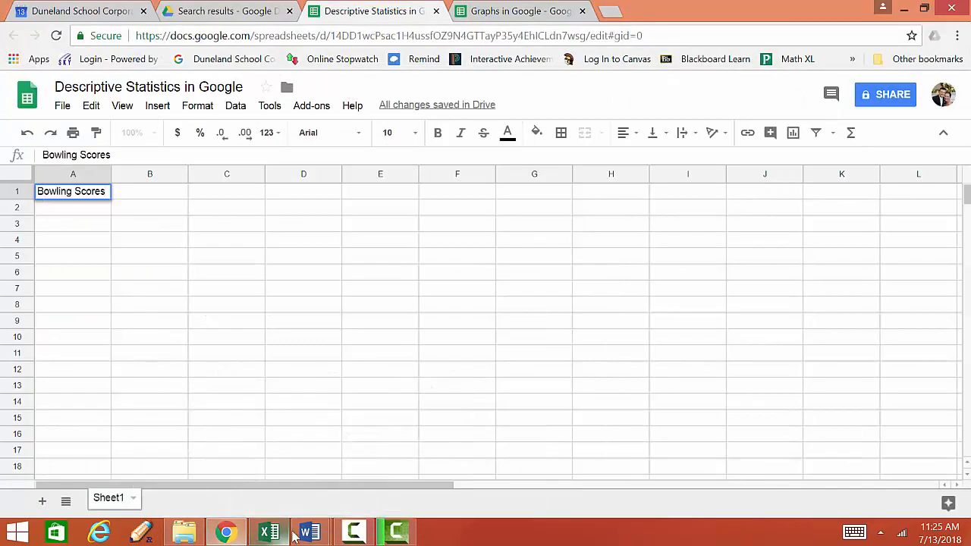
{"action": "mouse_move", "coordinate": [304, 536]}
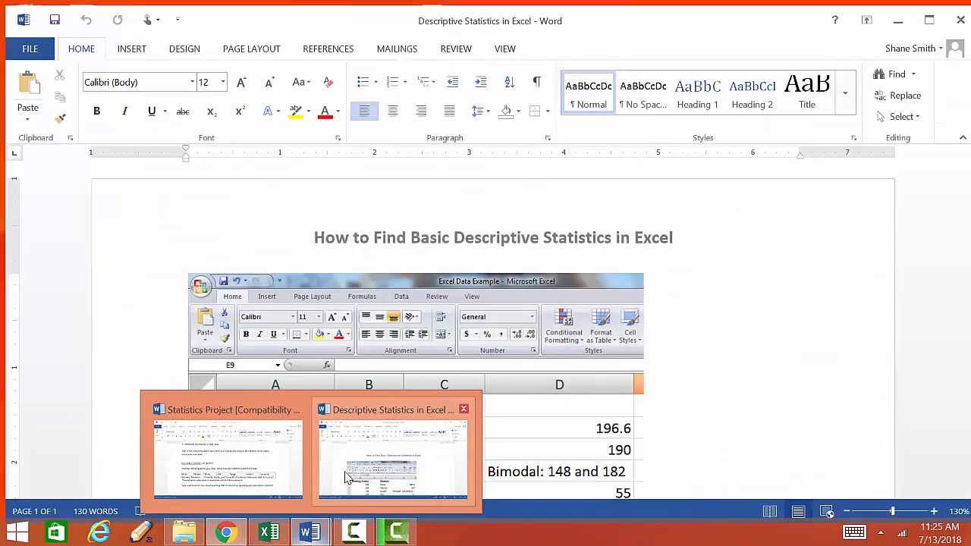
{"action": "left_click", "coordinate": [393, 456]}
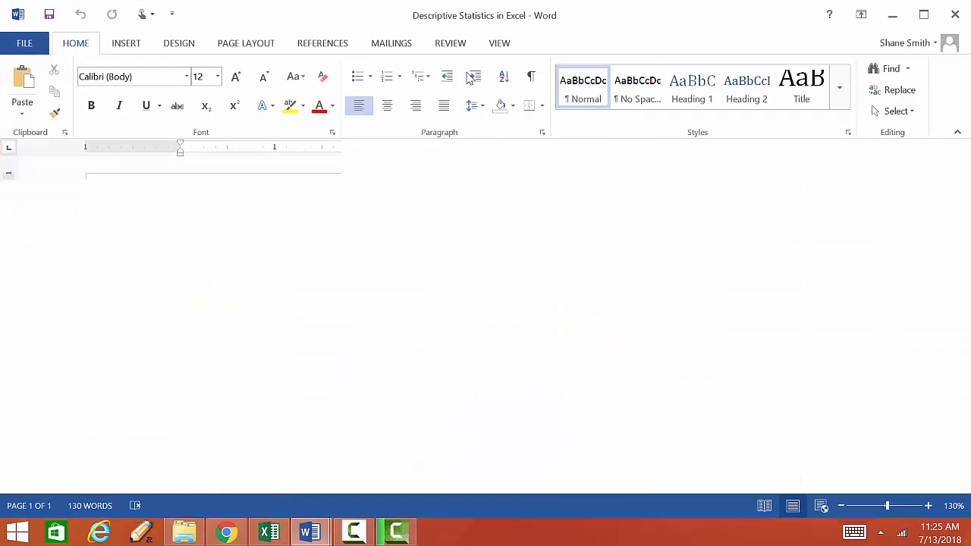
{"action": "left_click_drag", "start_coordinate": [416, 21], "coordinate": [969, 152]}
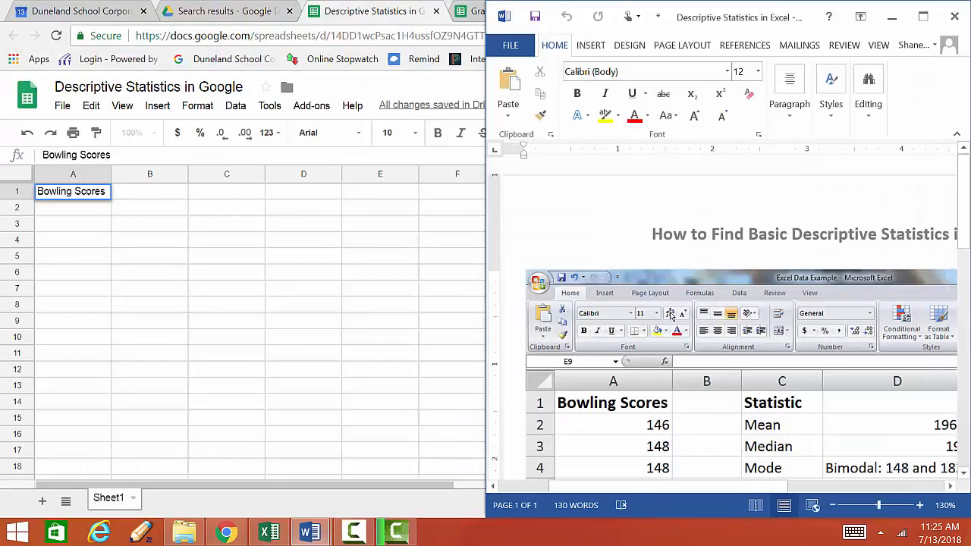
{"action": "scroll", "coordinate": [672, 315], "scroll_direction": "down", "scroll_amount": 3}
{"action": "scroll", "coordinate": [671, 315], "scroll_direction": "down", "scroll_amount": 3}
{"action": "left_click", "coordinate": [71, 215]}
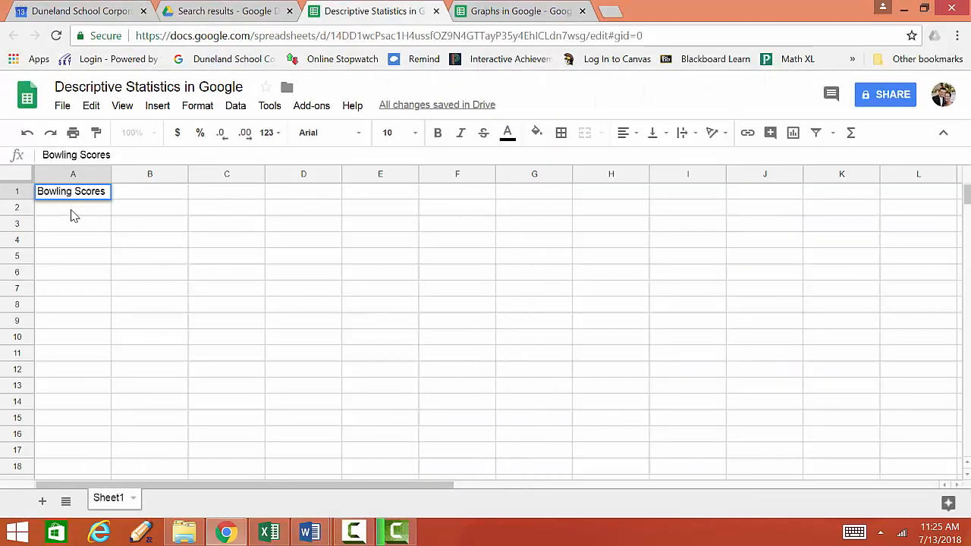
{"action": "key", "text": "super+Left"}
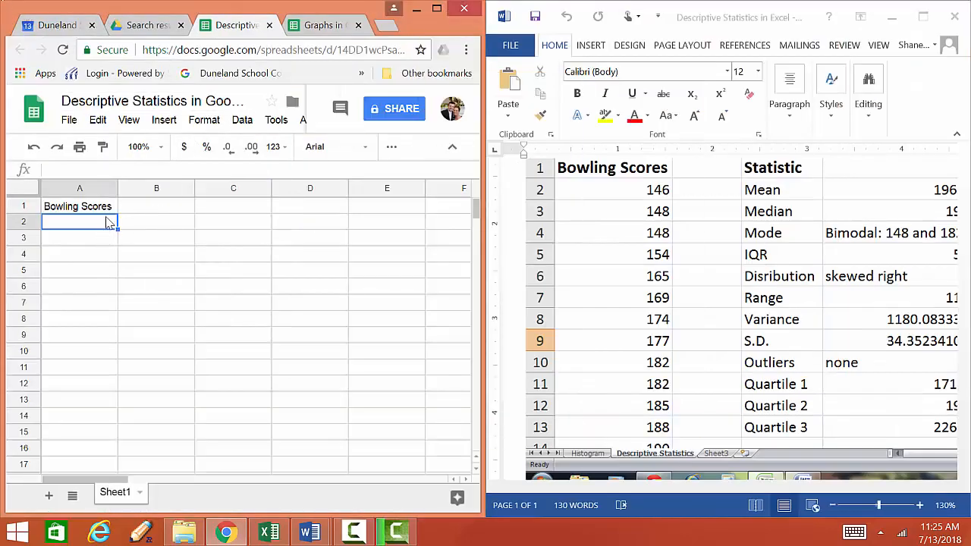
Enter the bowling scores 146, 148, 148, 154, 165, 169, 169, 174, 177, 182, 182, 185, 188, 190 in A2:A15, then minimize the reference document
{"action": "type", "text": "148"}
{"action": "key", "text": "Return"}
{"action": "type", "text": "148"}
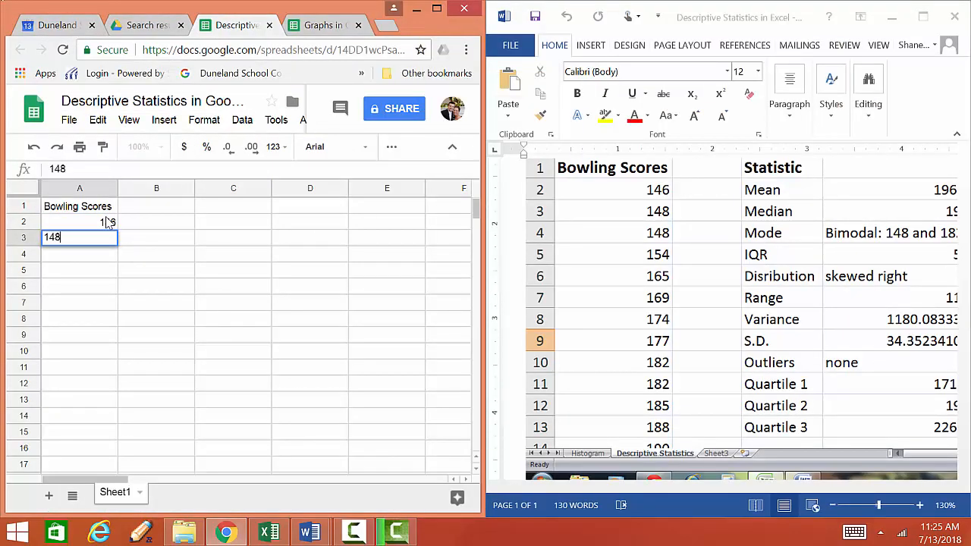
{"action": "key", "text": "Return"}
{"action": "type", "text": "148"}
{"action": "key", "text": "Return"}
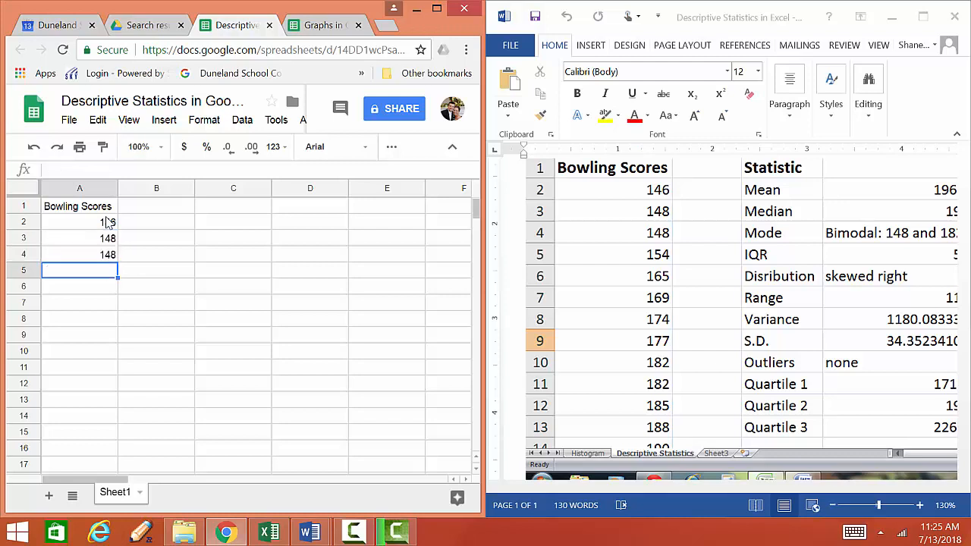
{"action": "type", "text": "154"}
{"action": "key", "text": "Return"}
{"action": "type", "text": "165"}
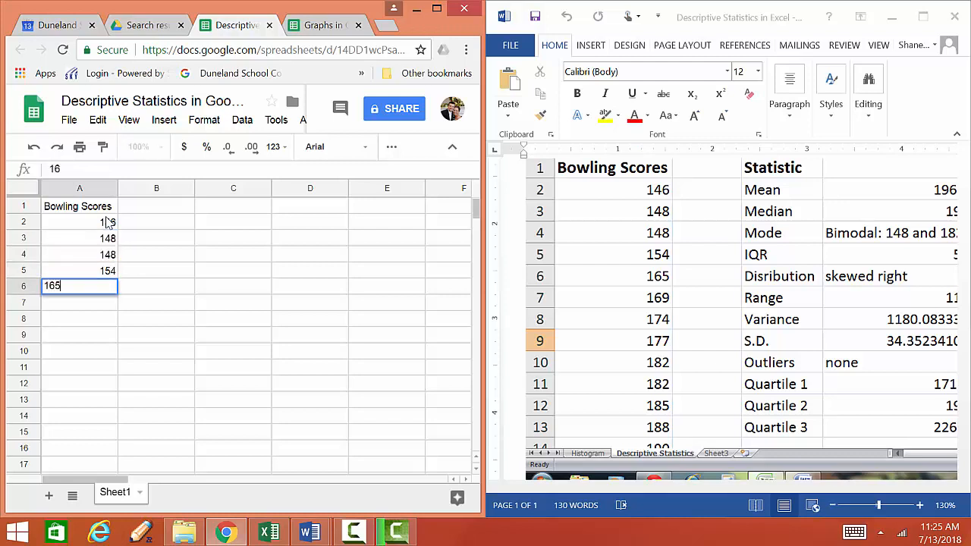
{"action": "key", "text": "Return"}
{"action": "type", "text": "169"}
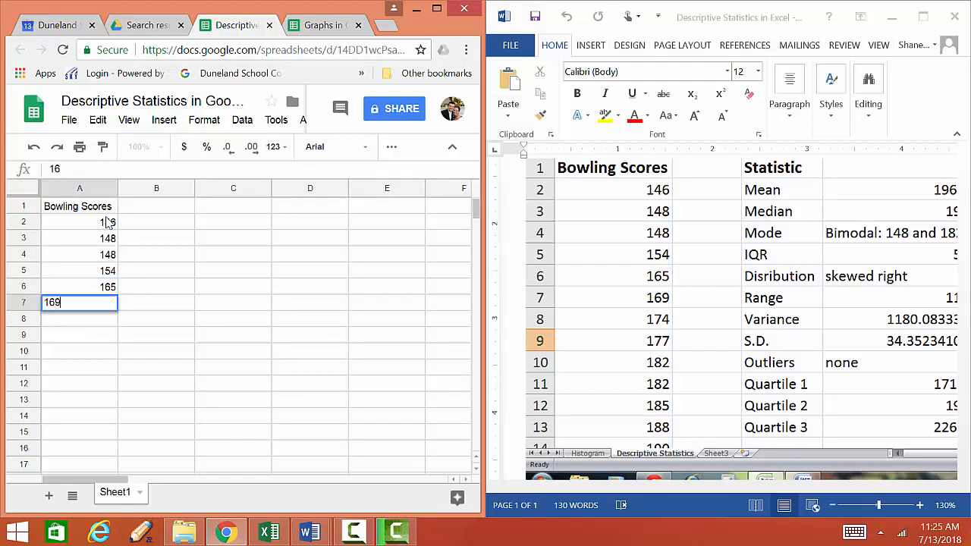
{"action": "key", "text": "Return"}
{"action": "type", "text": "169"}
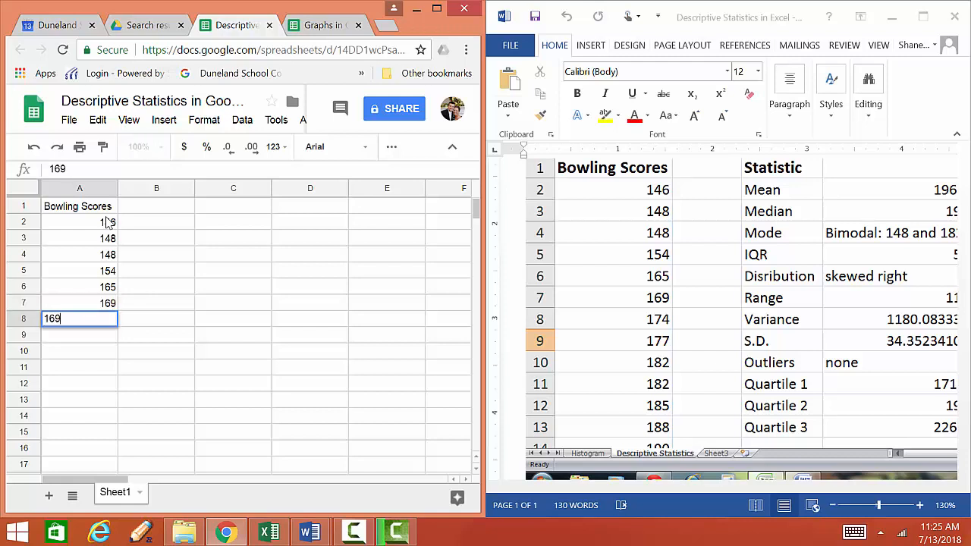
{"action": "key", "text": "Return"}
{"action": "type", "text": "174"}
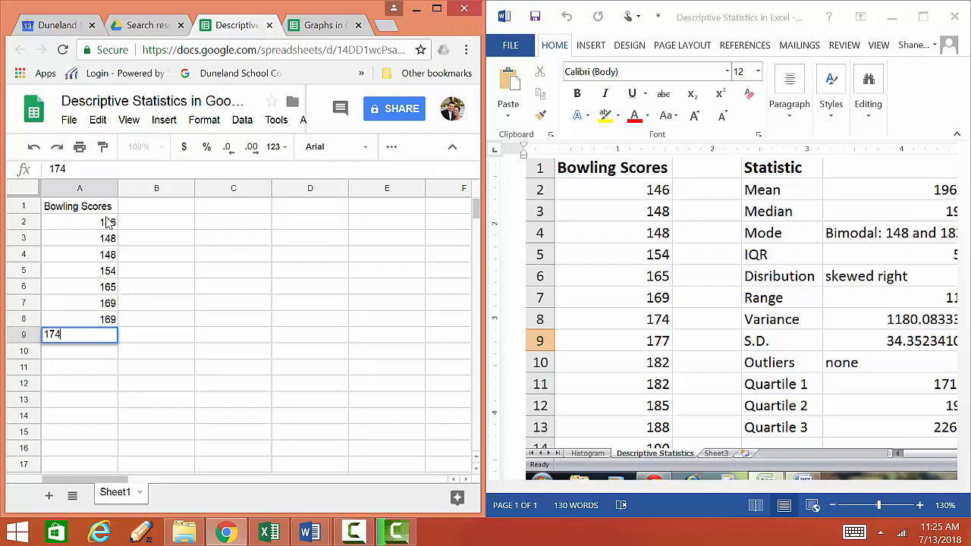
{"action": "key", "text": "Return"}
{"action": "type", "text": "177"}
{"action": "key", "text": "Return"}
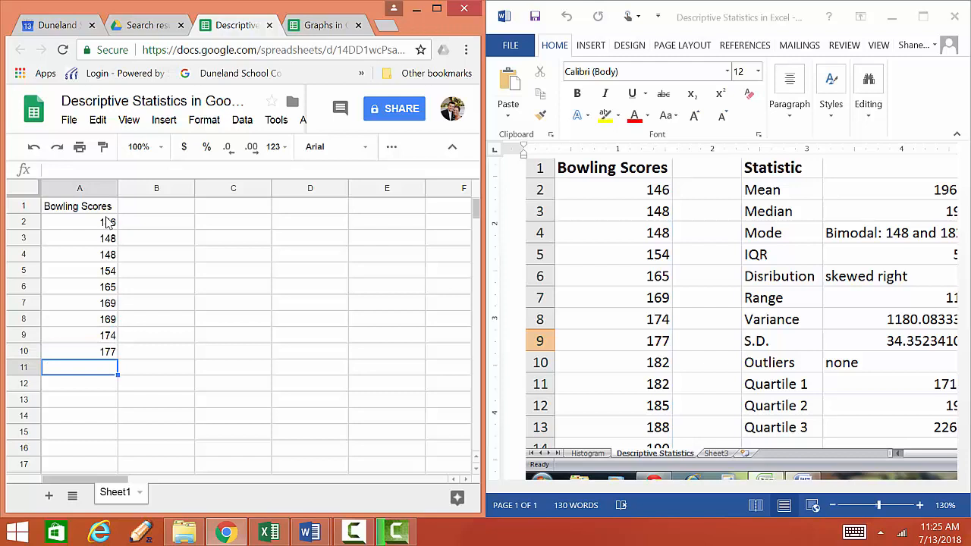
{"action": "type", "text": "18"}
{"action": "key", "text": "Return"}
{"action": "type", "text": "18"}
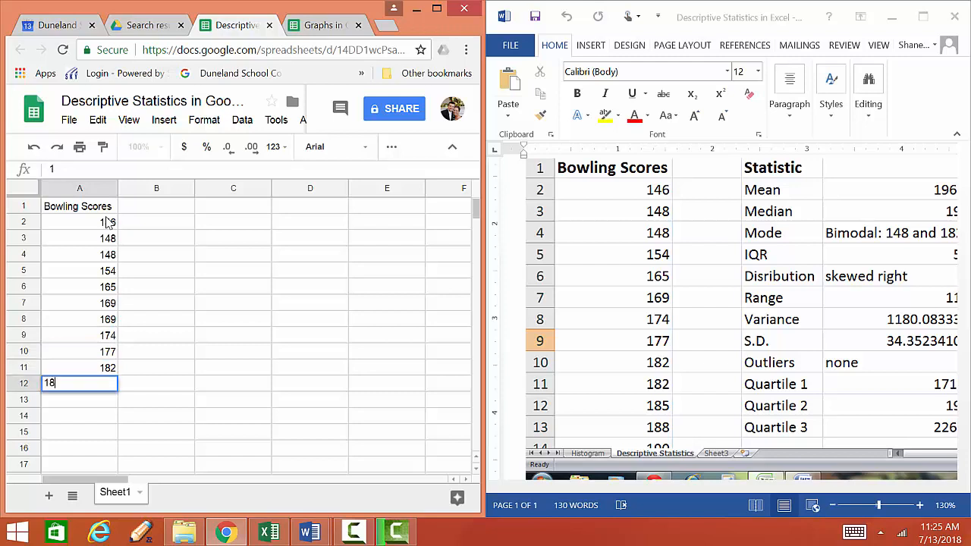
{"action": "type", "text": "2"}
{"action": "key", "text": "Return"}
{"action": "type", "text": "185"}
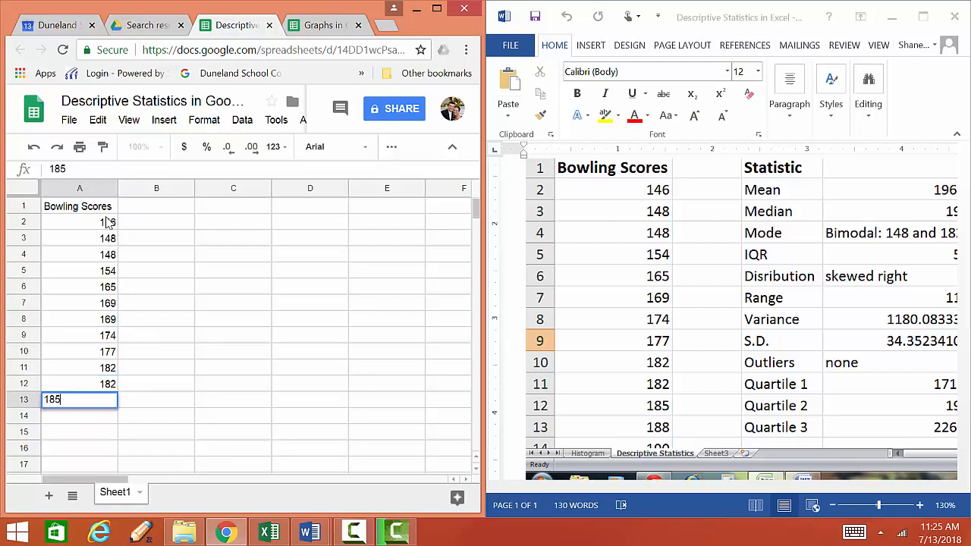
{"action": "key", "text": "Return"}
{"action": "type", "text": "188"}
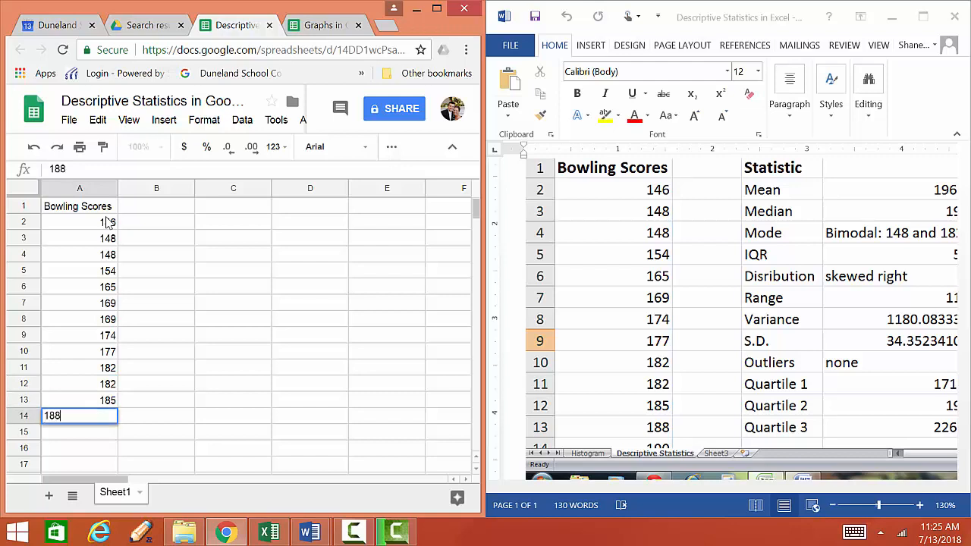
{"action": "key", "text": "Return"}
{"action": "type", "text": "190"}
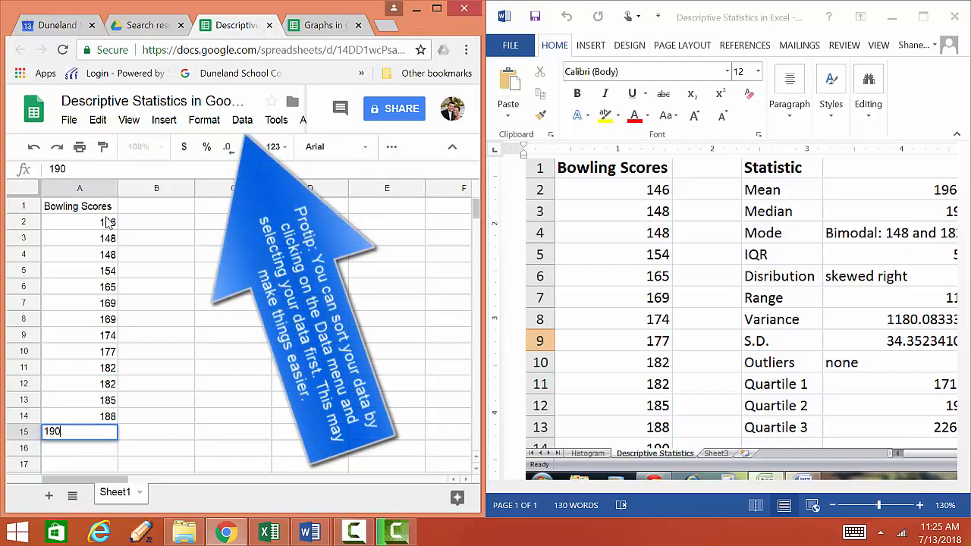
{"action": "key", "text": "Return"}
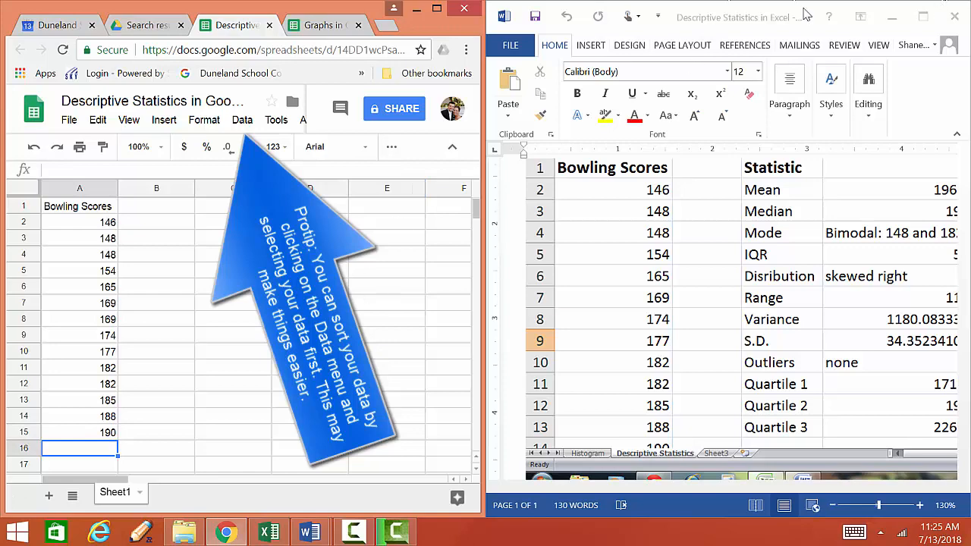
{"action": "left_click", "coordinate": [894, 16]}
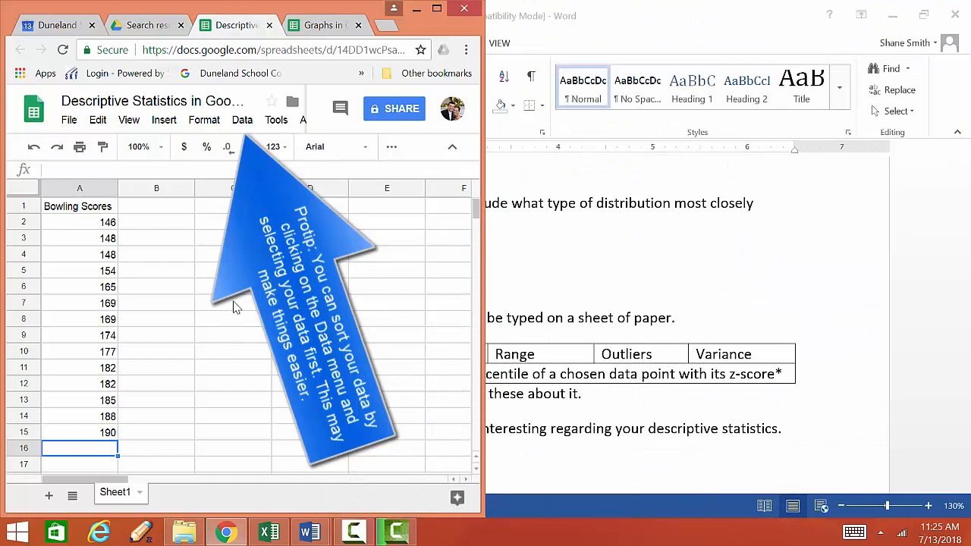
Enter the header Descriptive Statistics in cell C1 and widen column C to fit it
{"action": "left_click", "coordinate": [436, 8]}
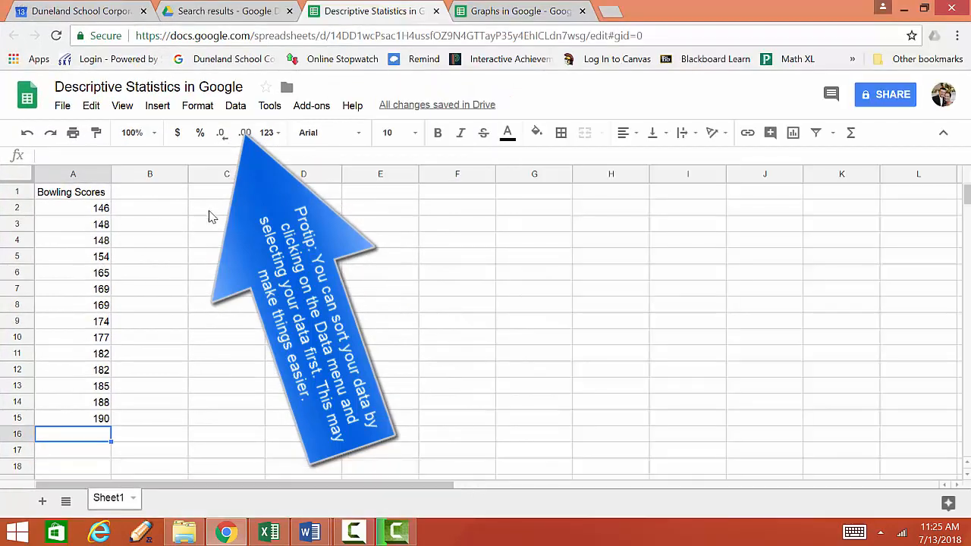
{"action": "left_click", "coordinate": [227, 203]}
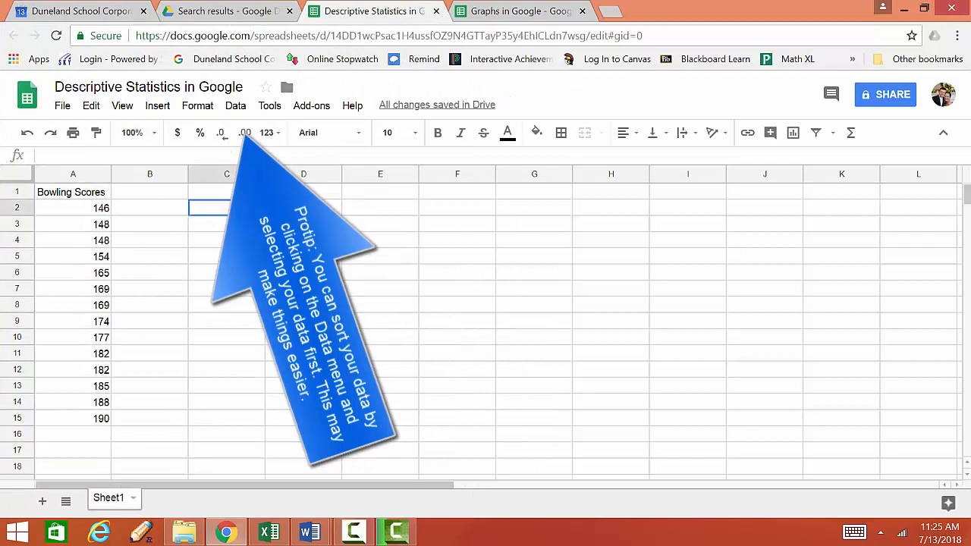
{"action": "left_click", "coordinate": [244, 195]}
{"action": "type", "text": "Des"}
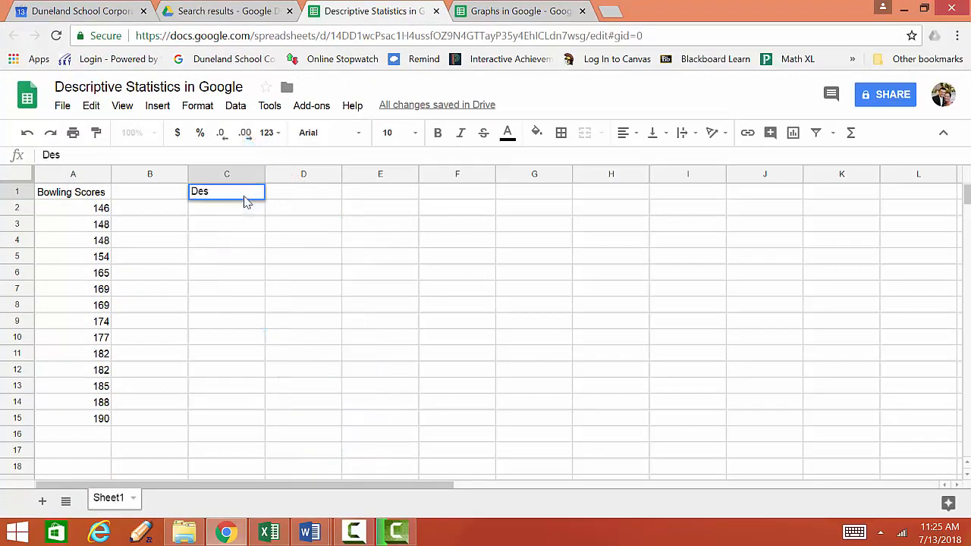
{"action": "type", "text": "criptiiv"}
{"action": "type", "text": "tive Staqt"}
{"action": "type", "text": "tics"}
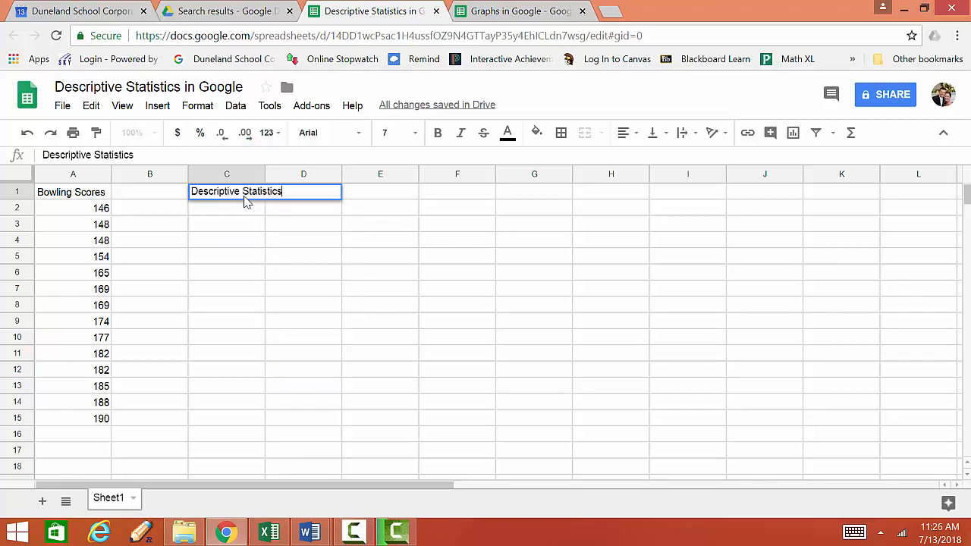
{"action": "key", "text": "Return"}
{"action": "left_click_drag", "start_coordinate": [267, 182], "coordinate": [286, 182]}
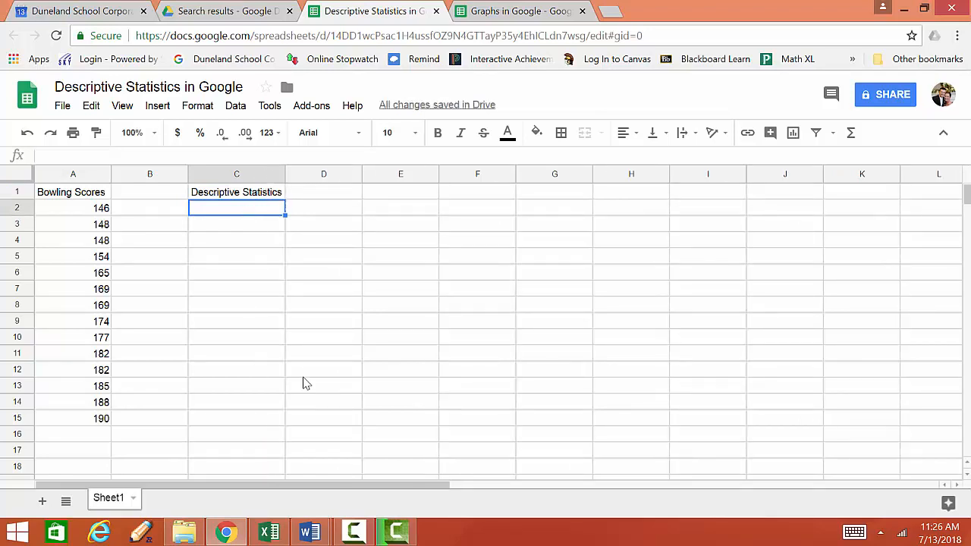
Open the Statistics Project document and snap it beside the spreadsheet to show the required statistics table
{"action": "mouse_move", "coordinate": [311, 534]}
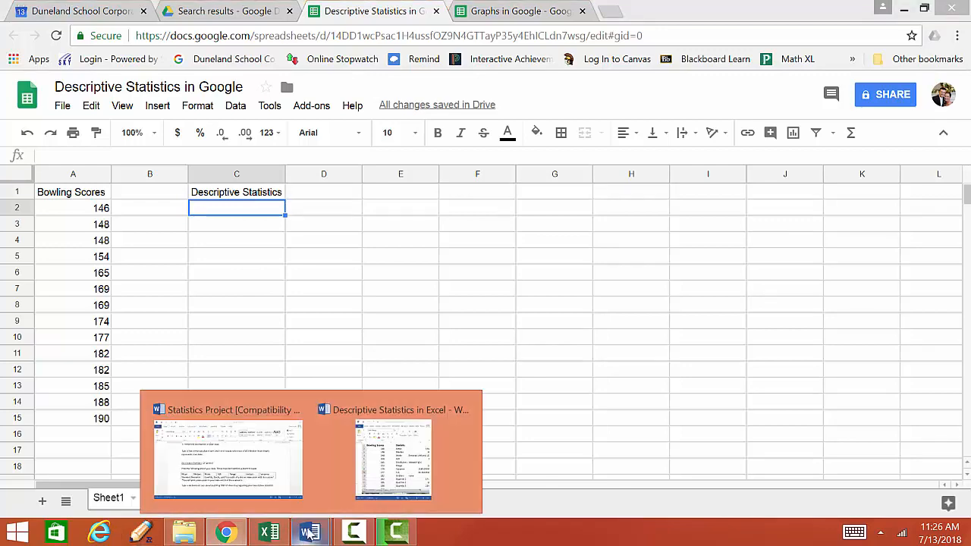
{"action": "left_click", "coordinate": [227, 474]}
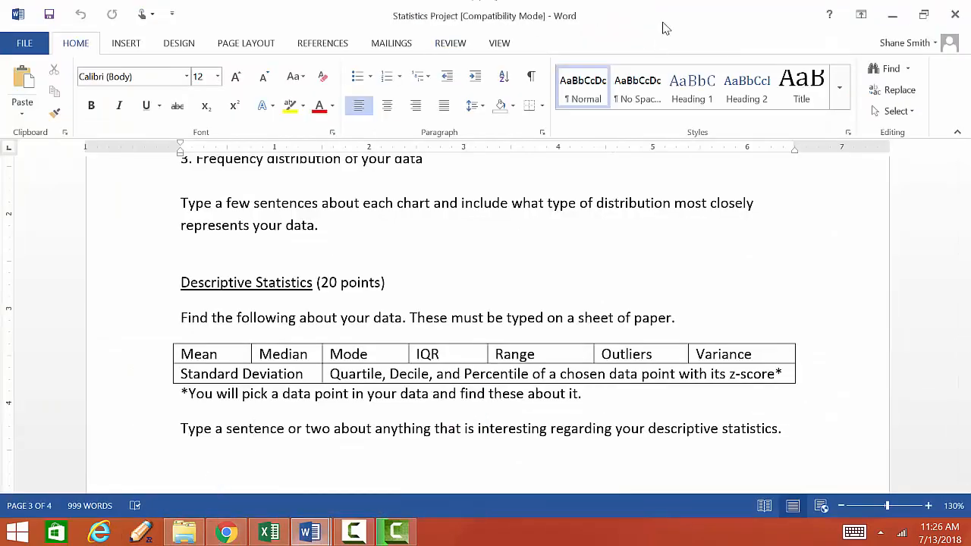
{"action": "left_click_drag", "start_coordinate": [666, 28], "coordinate": [969, 53]}
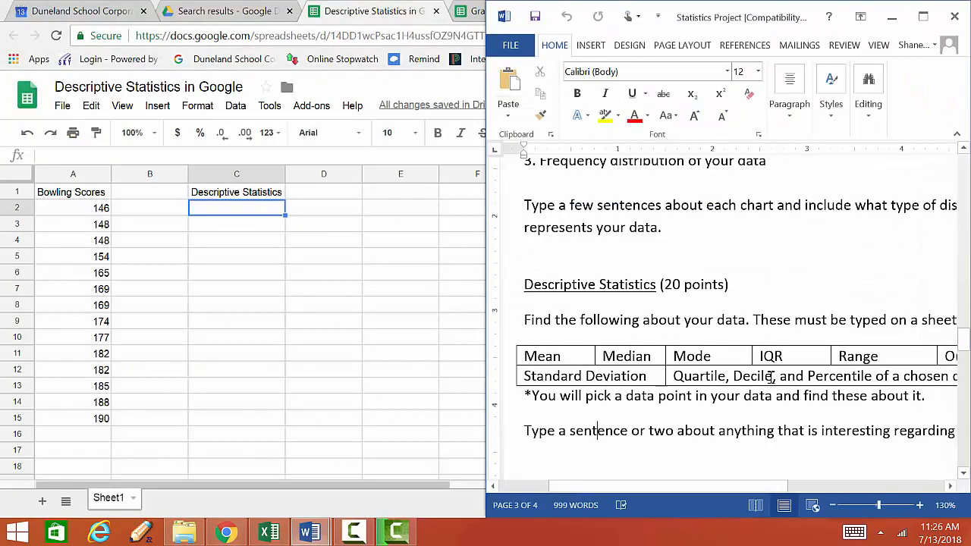
Enter the labels mean, median, mode and IQR in cells C2 to C5
{"action": "left_click", "coordinate": [223, 211]}
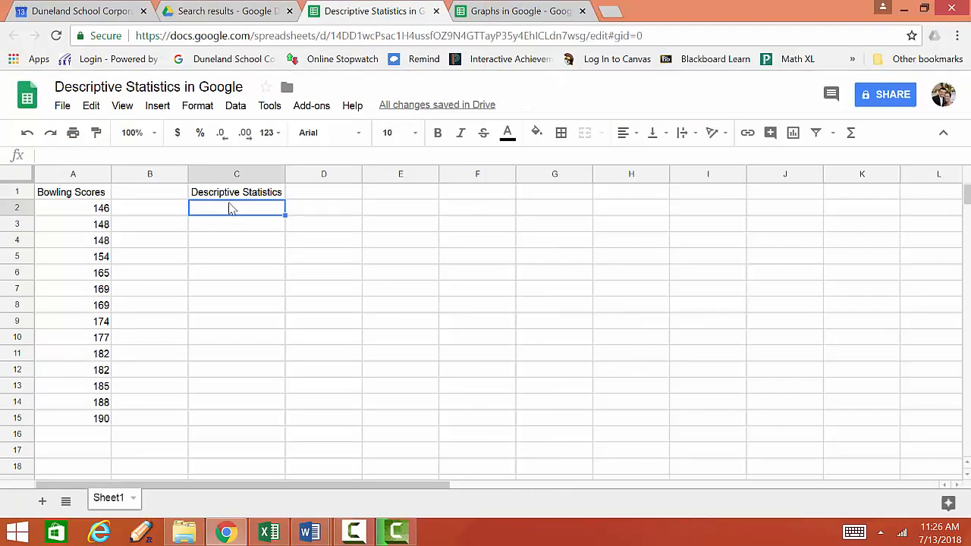
{"action": "type", "text": "mean m"}
{"action": "key", "text": "Return"}
{"action": "type", "text": "median"}
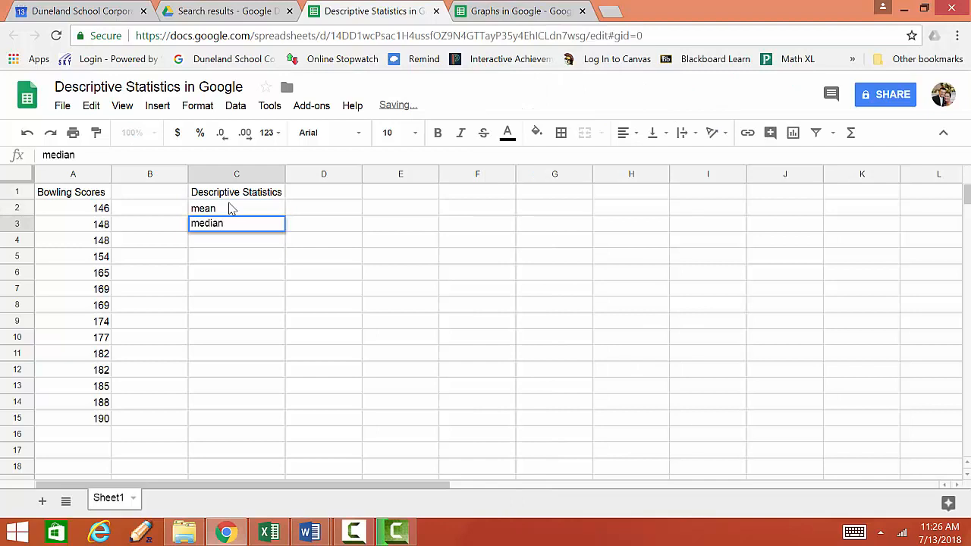
{"action": "key", "text": "Return"}
{"action": "type", "text": "mode"}
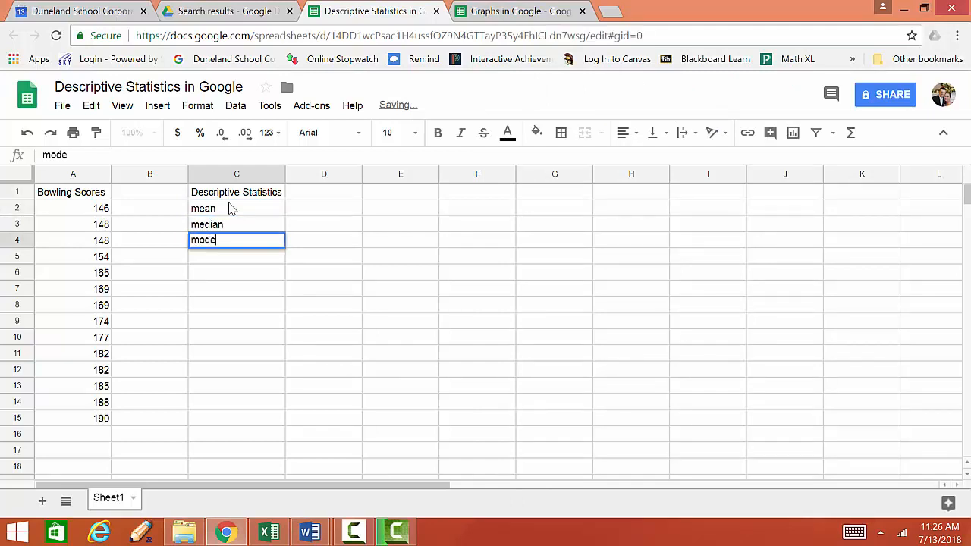
{"action": "key", "text": "Return"}
{"action": "type", "text": "IQ"}
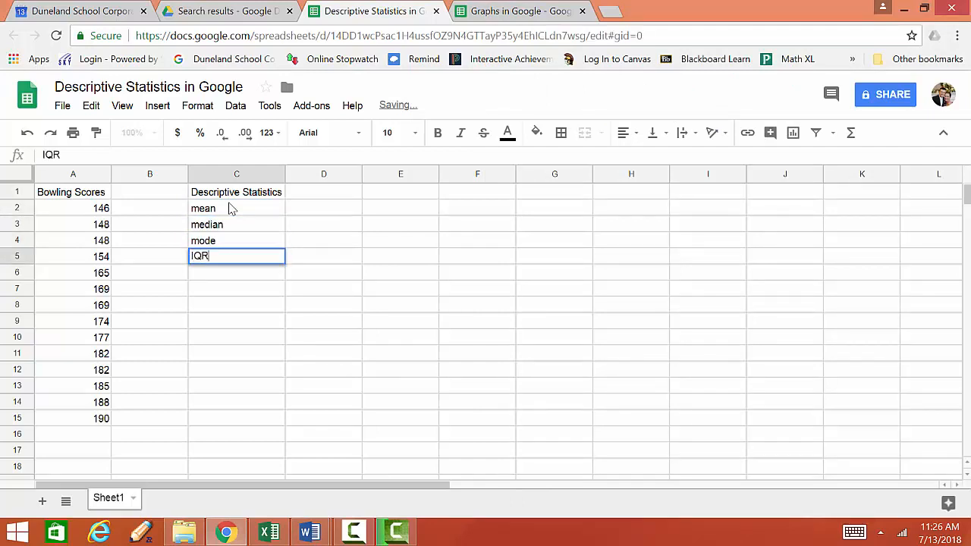
{"action": "type", "text": "R"}
{"action": "key", "text": "Return"}
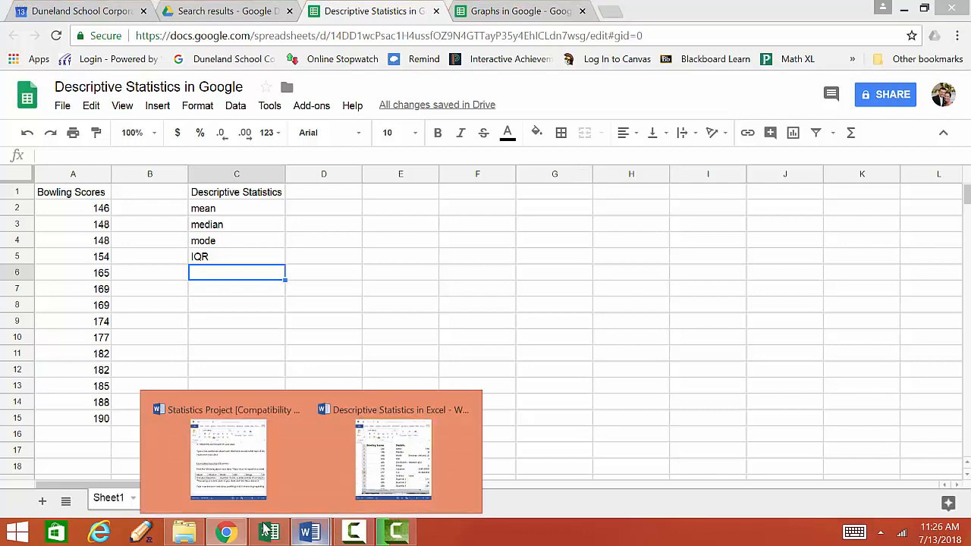
Enter the labels Range, Outliers, Variance and Standard Deviation in cells C6 to C9
{"action": "left_click", "coordinate": [227, 493]}
{"action": "scroll", "coordinate": [805, 485], "scroll_direction": "right", "scroll_amount": 1}
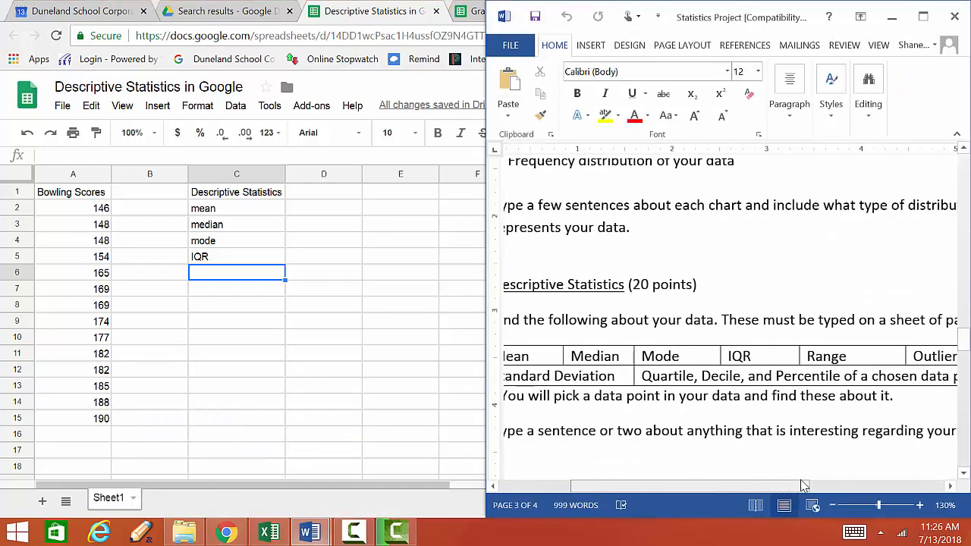
{"action": "scroll", "coordinate": [804, 485], "scroll_direction": "right", "scroll_amount": 5}
{"action": "left_click", "coordinate": [250, 274]}
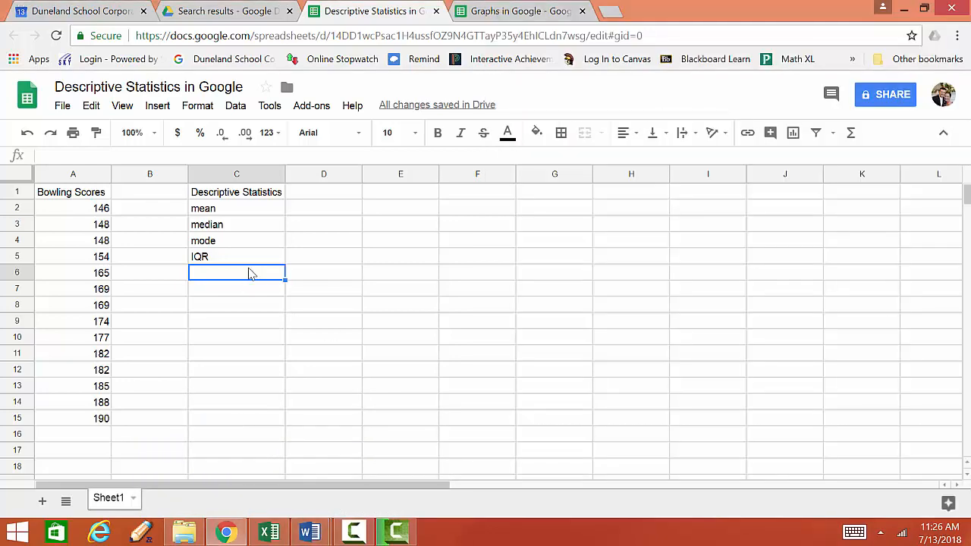
{"action": "type", "text": "Range"}
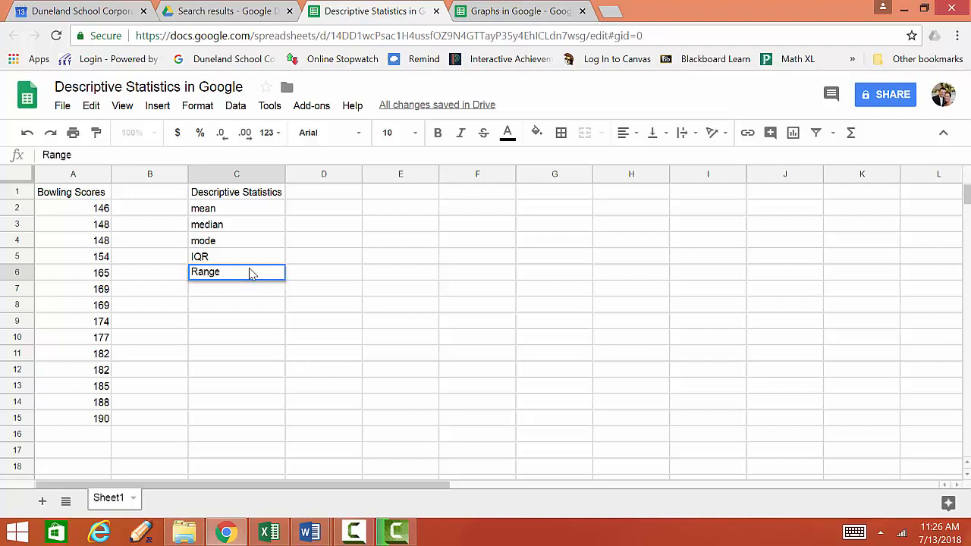
{"action": "key", "text": "Return"}
{"action": "type", "text": "Outliers"}
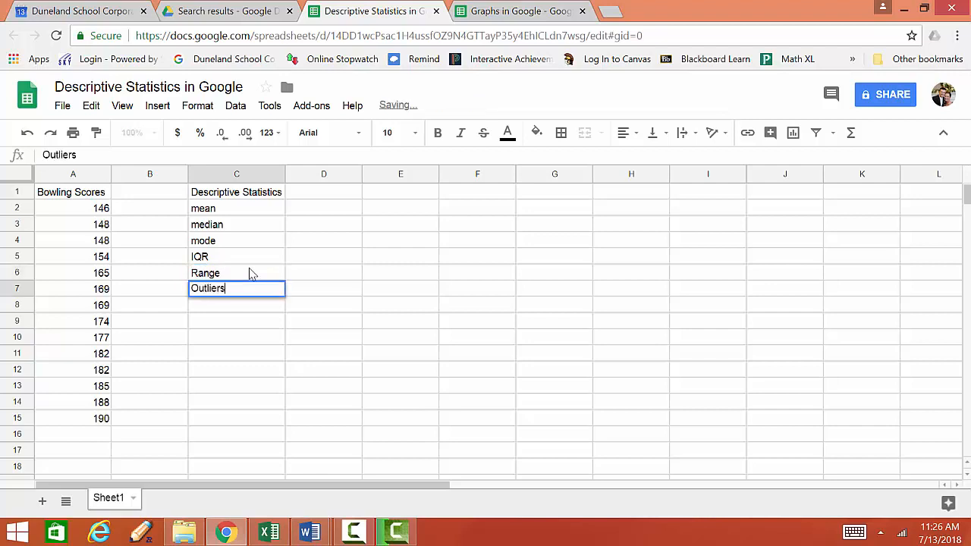
{"action": "key", "text": "Return"}
{"action": "type", "text": "Variance"}
{"action": "key", "text": "Return"}
{"action": "type", "text": "Standard D"}
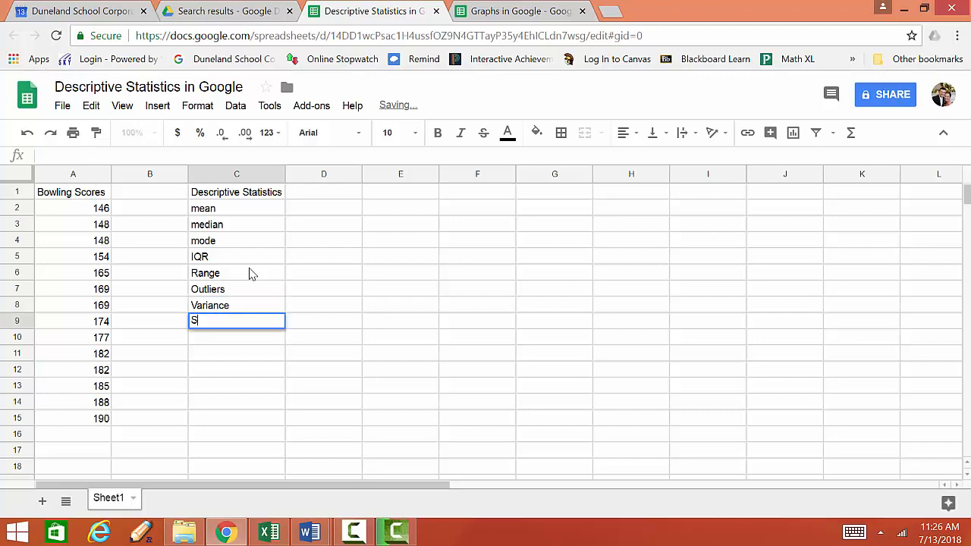
{"action": "type", "text": "eviation"}
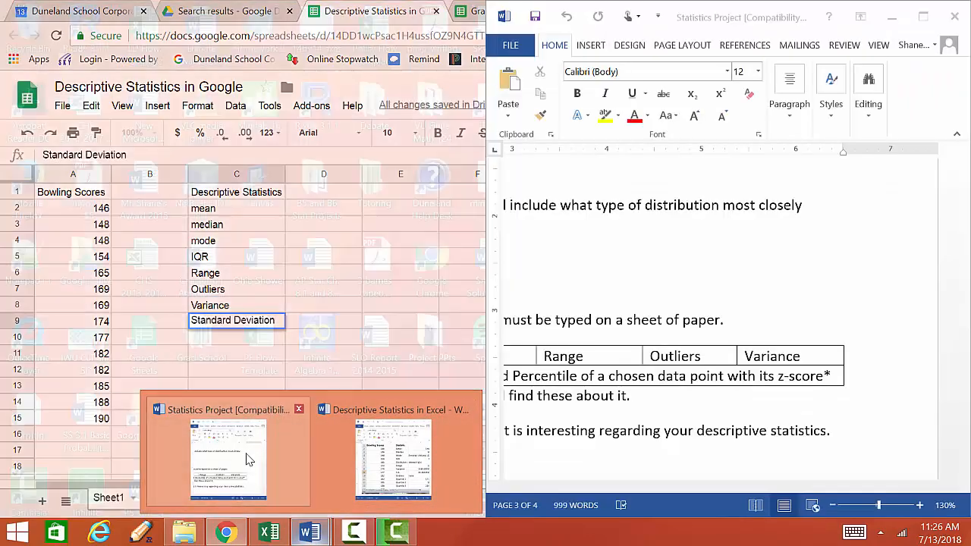
Minimize the reference document and enter the label Shape in cell C10
{"action": "left_click", "coordinate": [220, 453]}
{"action": "left_click_drag", "start_coordinate": [793, 486], "coordinate": [709, 457]}
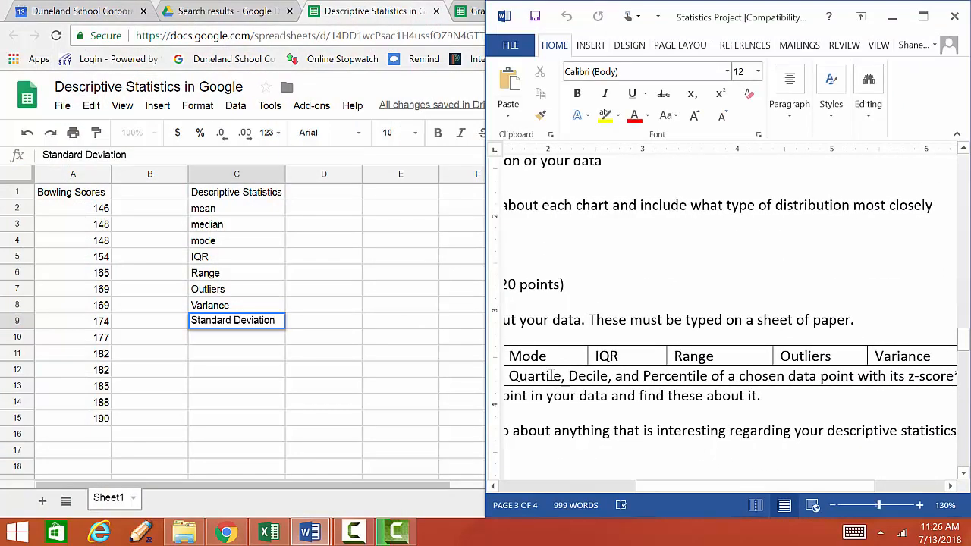
{"action": "left_click", "coordinate": [892, 17]}
{"action": "key", "text": "Return"}
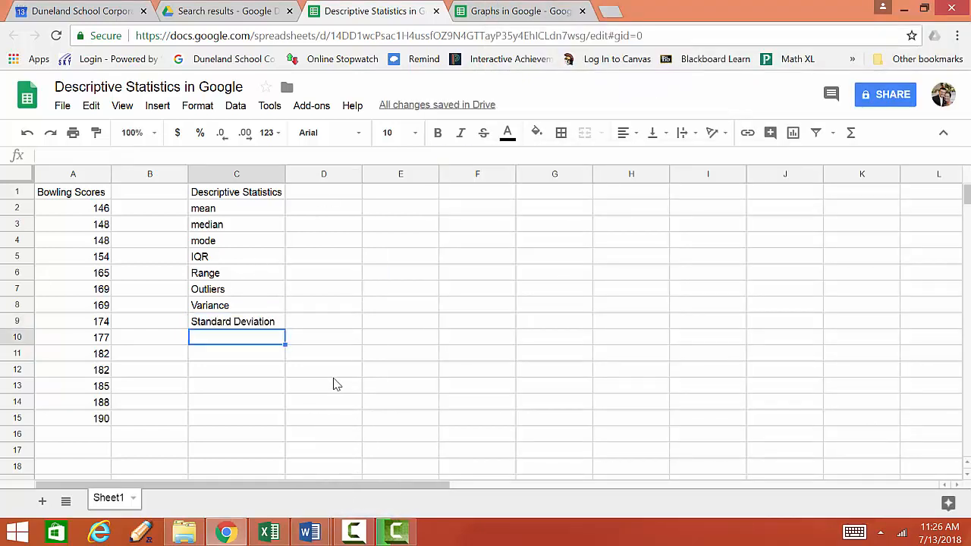
{"action": "type", "text": "Shape"}
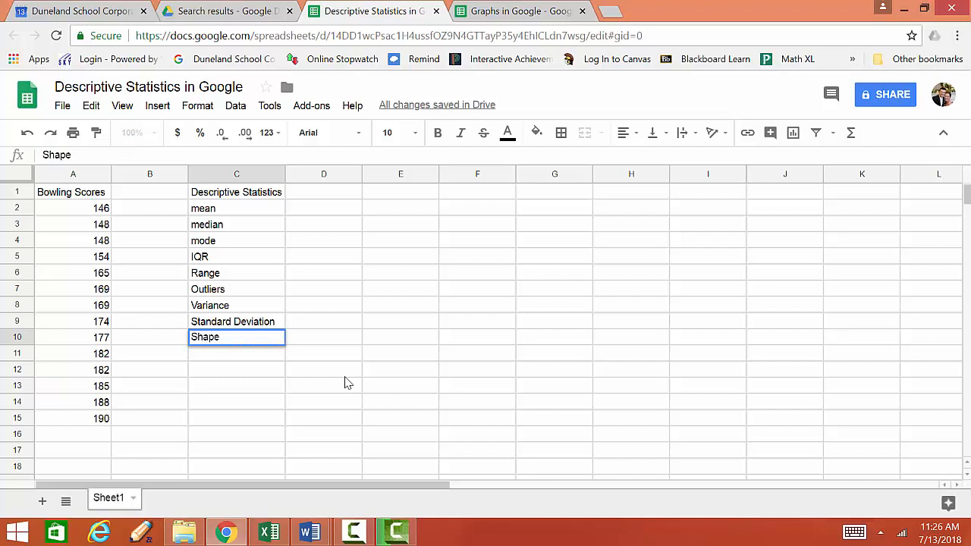
Enter the label Chosen Data Point in cell C12, leaving C11 empty
{"action": "left_click", "coordinate": [264, 373]}
{"action": "left_click", "coordinate": [244, 352]}
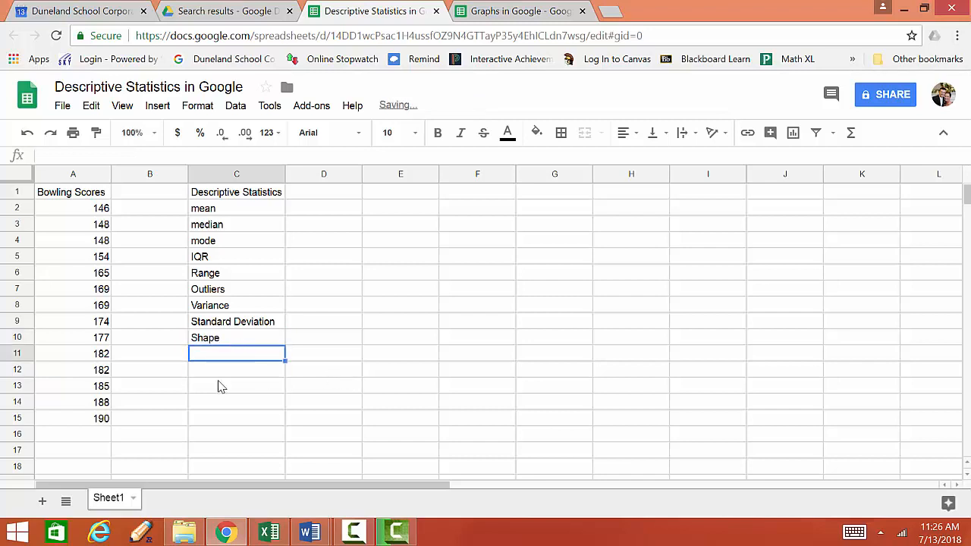
{"action": "left_click", "coordinate": [225, 373]}
{"action": "type", "text": "Chose"}
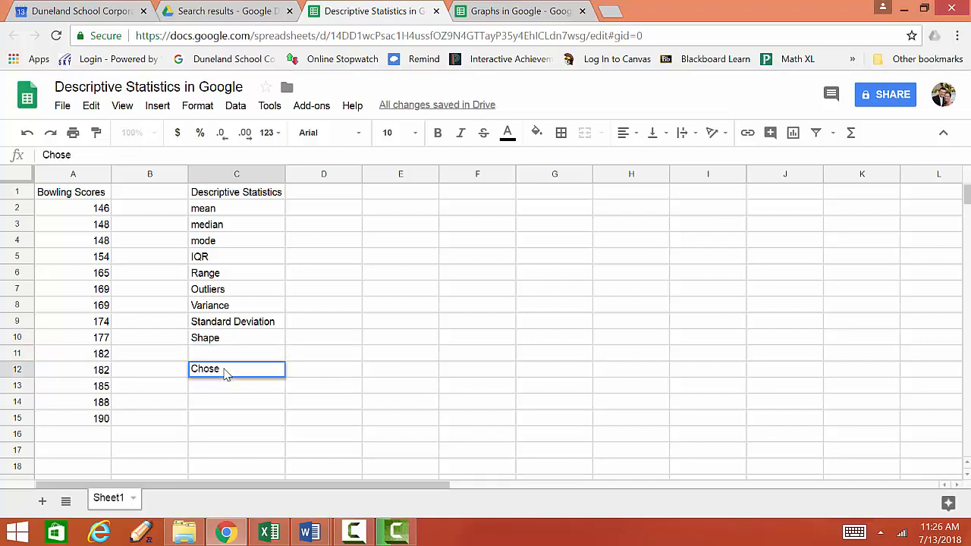
{"action": "type", "text": "n Data Point"}
{"action": "key", "text": "Return"}
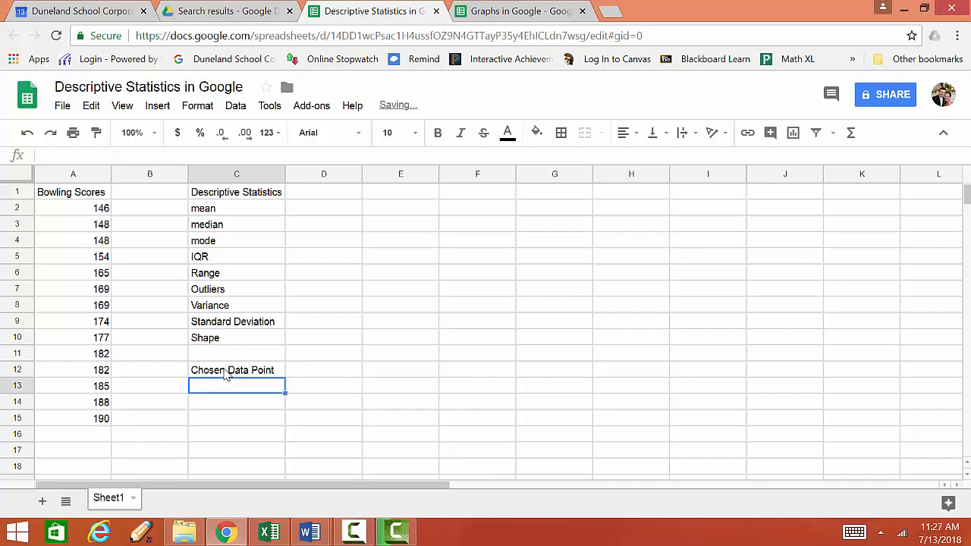
Enter the labels Quartile, Decile, Percentile and z-score in cells C13 to C16
{"action": "type", "text": "C"}
{"action": "key", "text": "BackSpace"}
{"action": "type", "text": "Quart"}
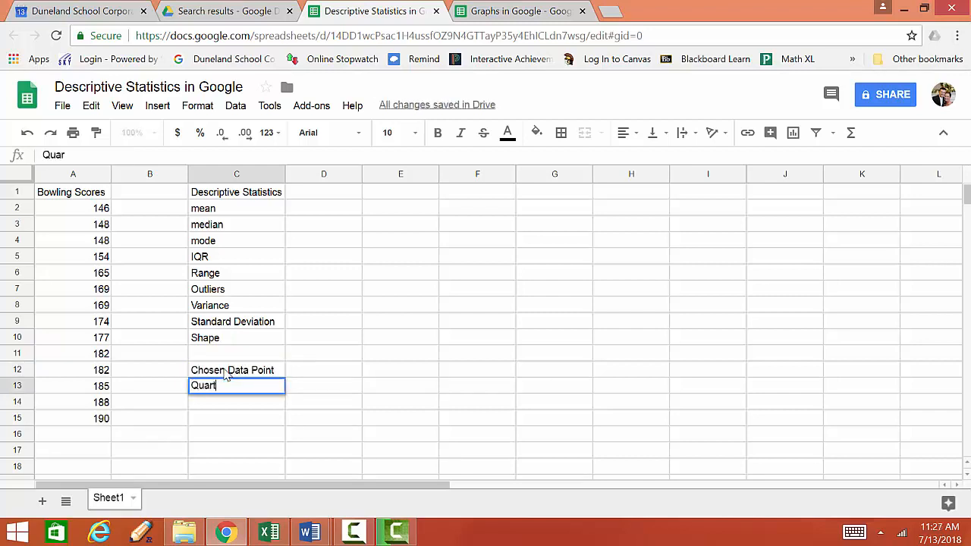
{"action": "type", "text": "ile"}
{"action": "key", "text": "Return"}
{"action": "type", "text": "D"}
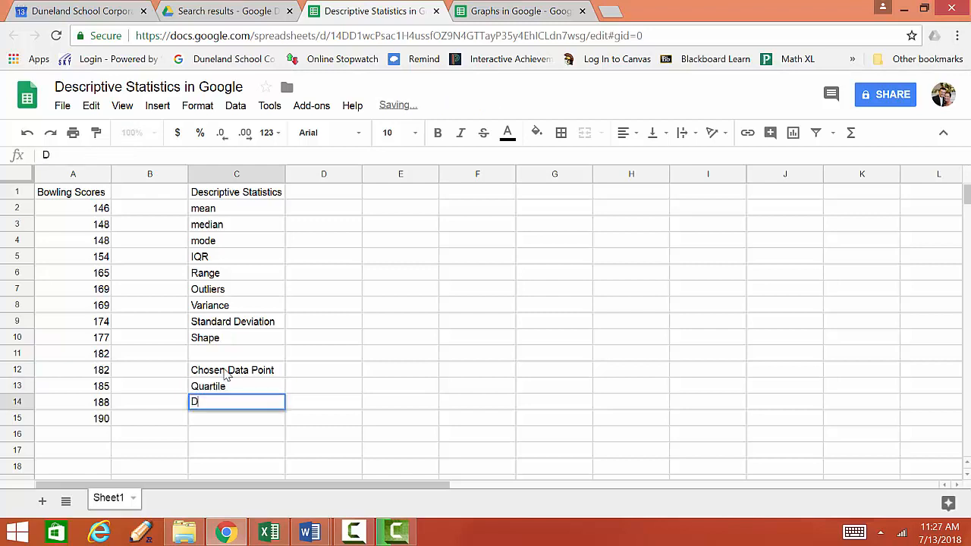
{"action": "type", "text": "ecile"}
{"action": "key", "text": "Return"}
{"action": "type", "text": "Per"}
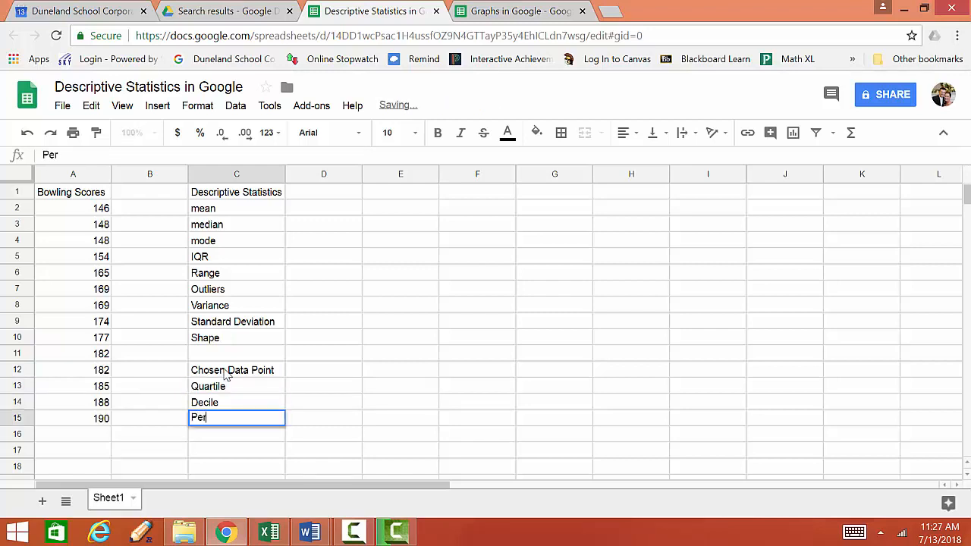
{"action": "type", "text": "centile"}
{"action": "key", "text": "Return"}
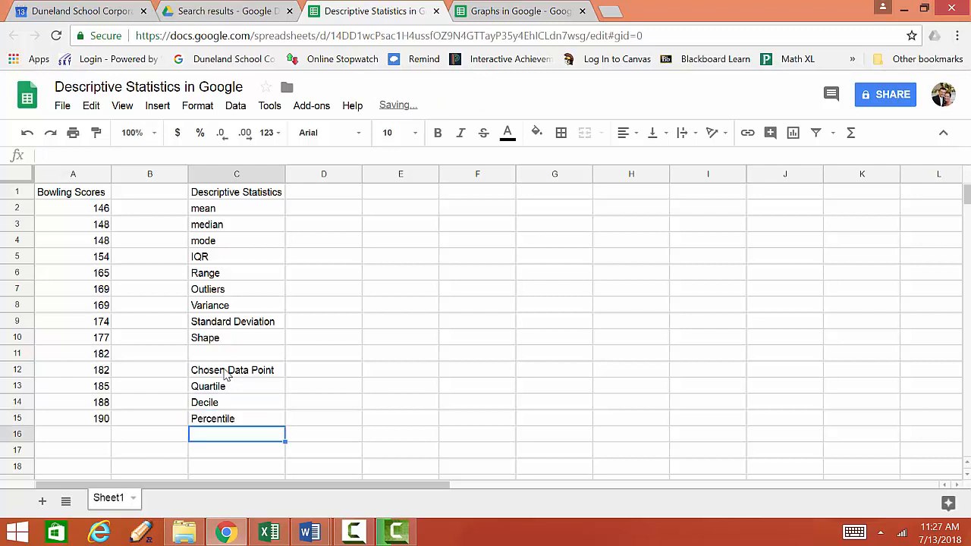
{"action": "type", "text": "z-score"}
{"action": "key", "text": "Return"}
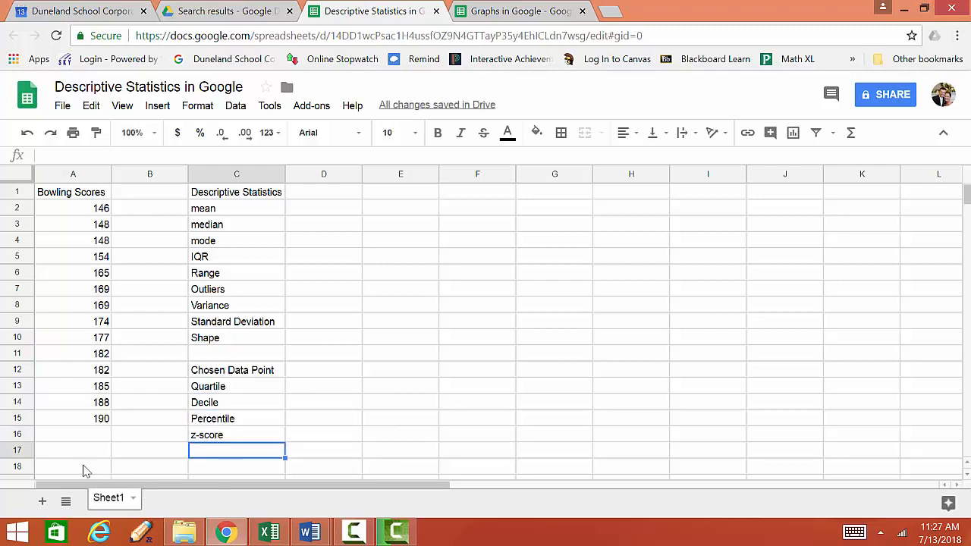
Compute the mean in cell D2 with an AVERAGE formula over the scores A2:A15
{"action": "left_click", "coordinate": [312, 199]}
{"action": "left_click", "coordinate": [307, 216]}
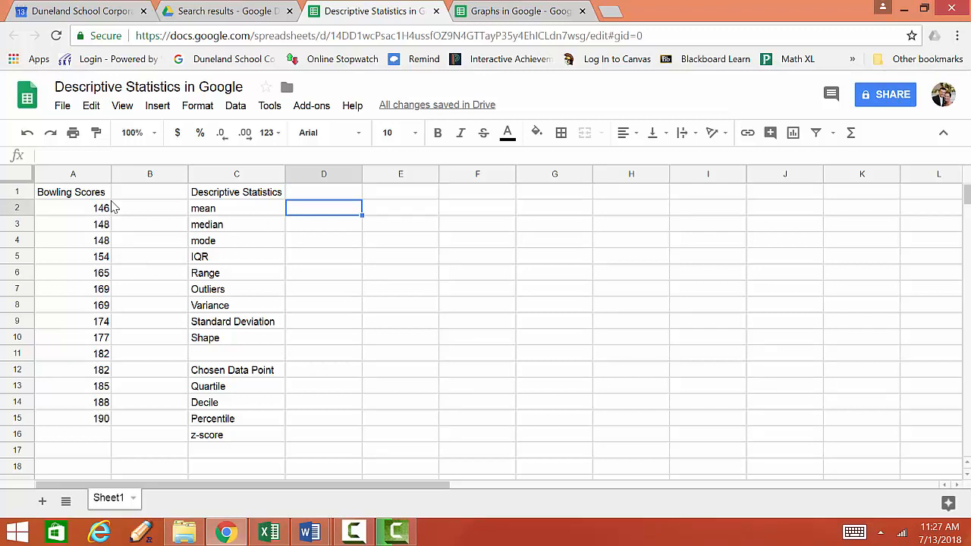
{"action": "type", "text": "="}
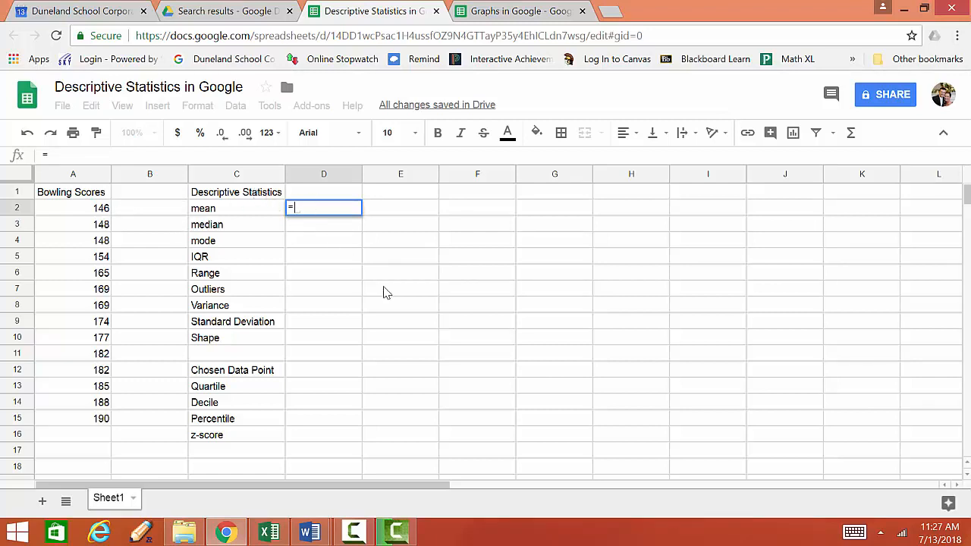
{"action": "type", "text": "ave"}
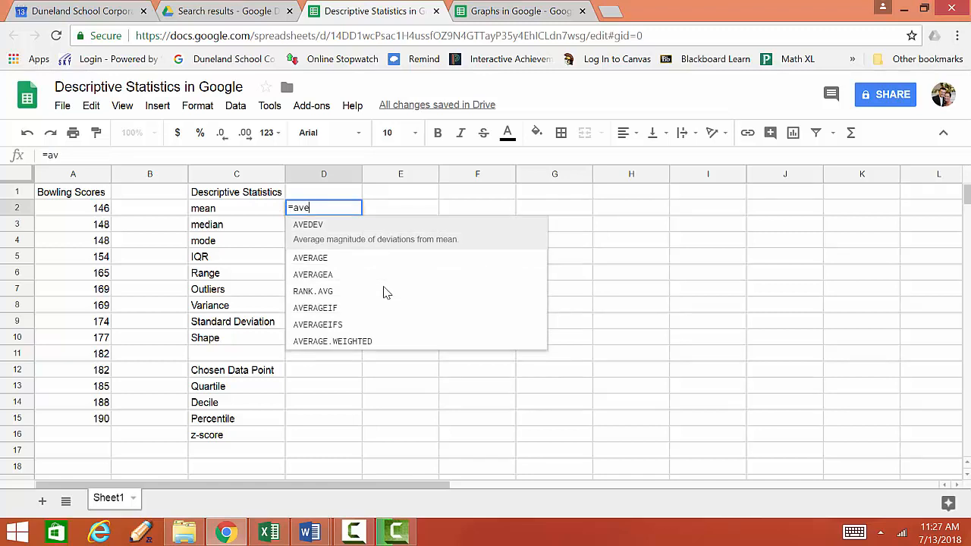
{"action": "type", "text": "rage"}
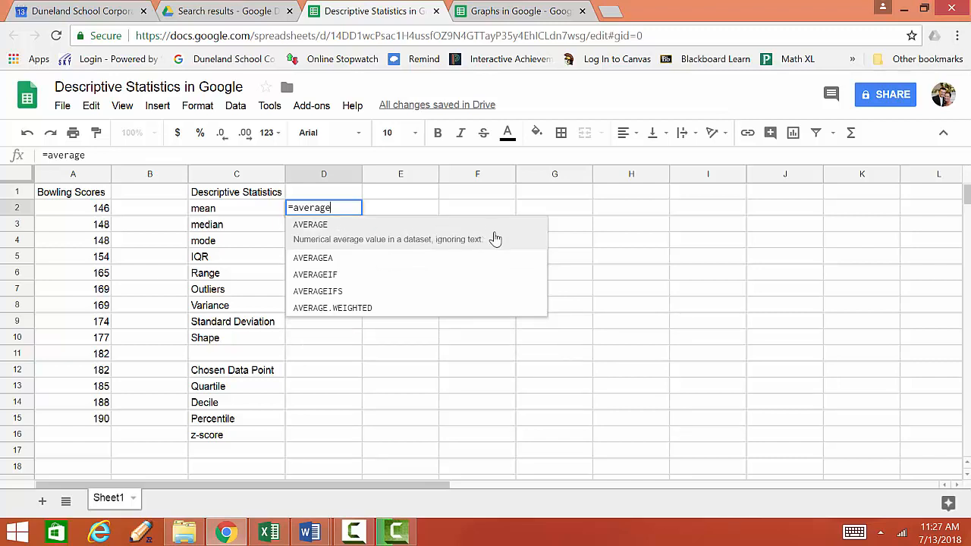
{"action": "type", "text": "("}
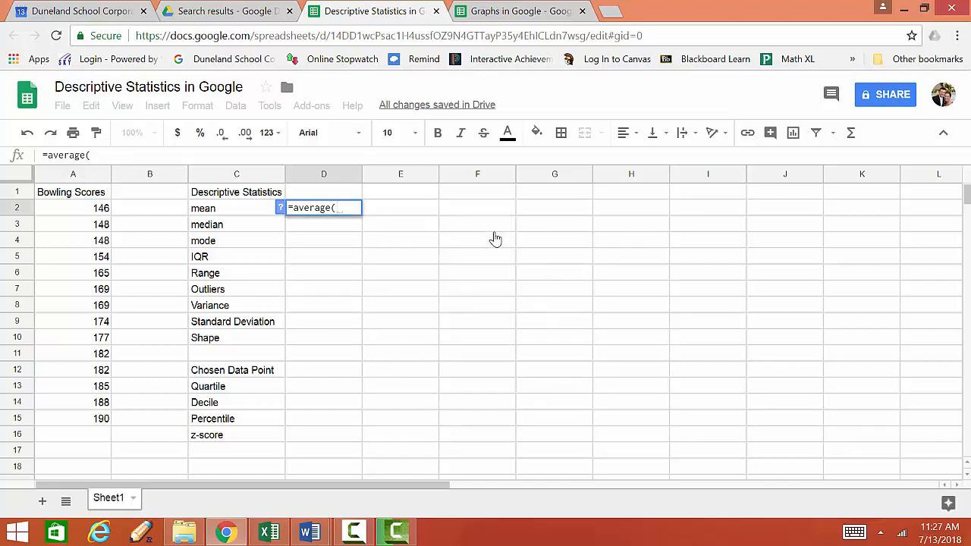
{"action": "left_click_drag", "start_coordinate": [73, 211], "coordinate": [80, 419]}
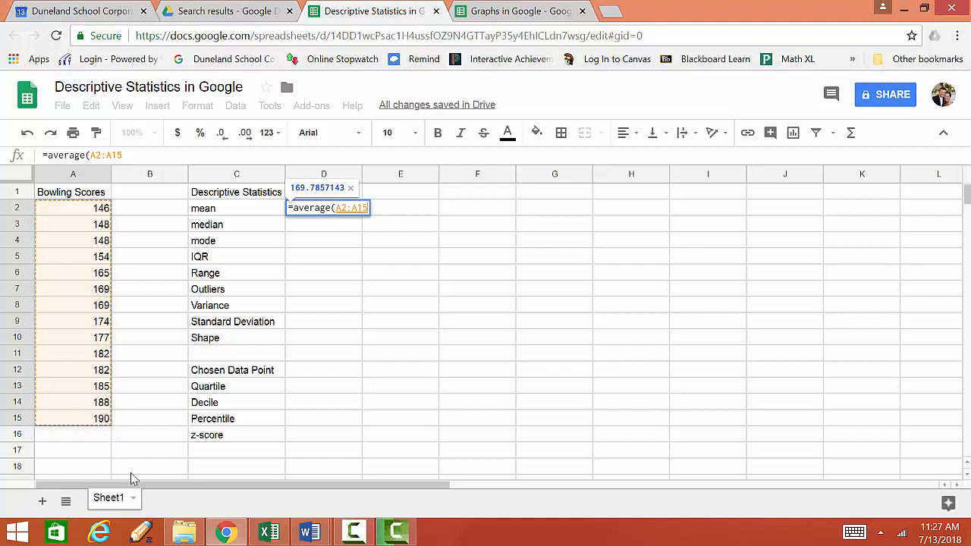
{"action": "key", "text": "Return"}
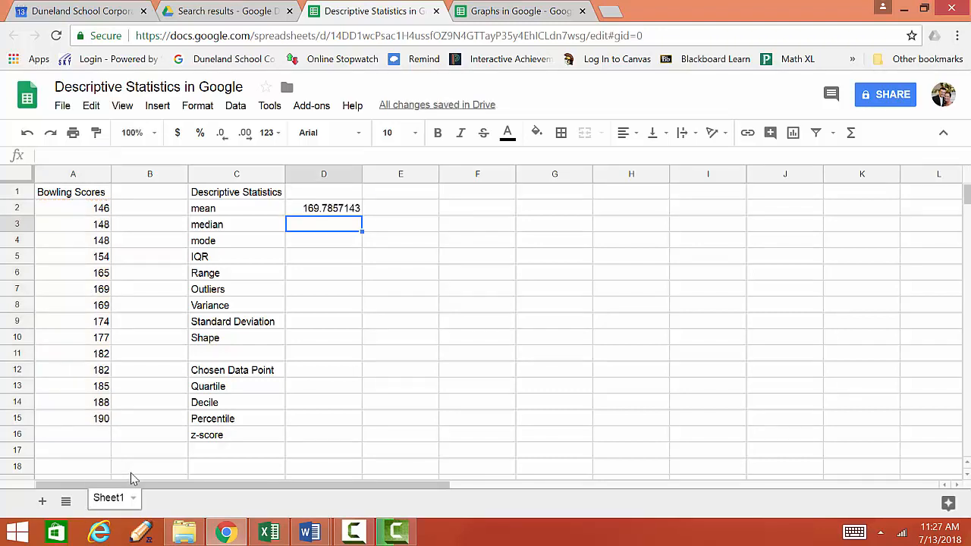
Compute the median in cell D3 with a MEDIAN formula over A2:A15
{"action": "type", "text": "="}
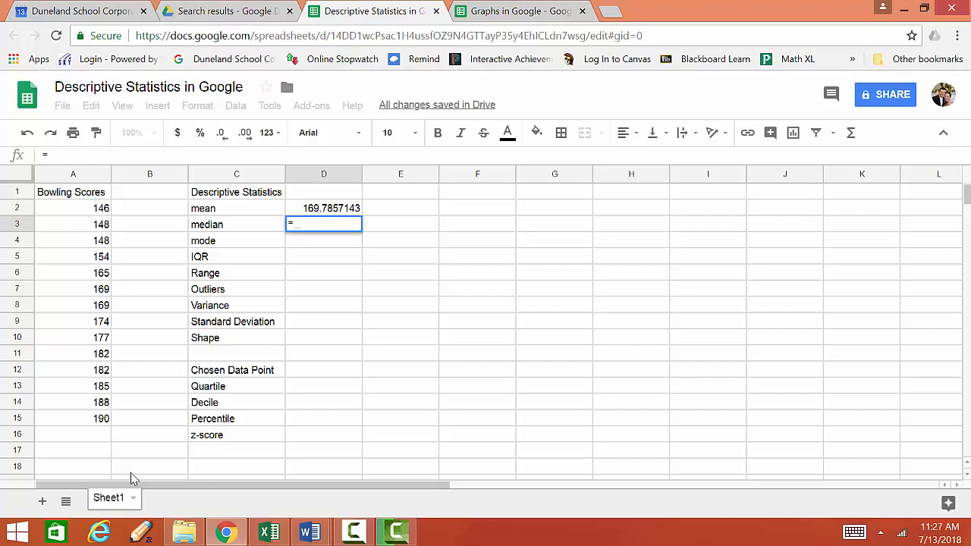
{"action": "type", "text": "median("}
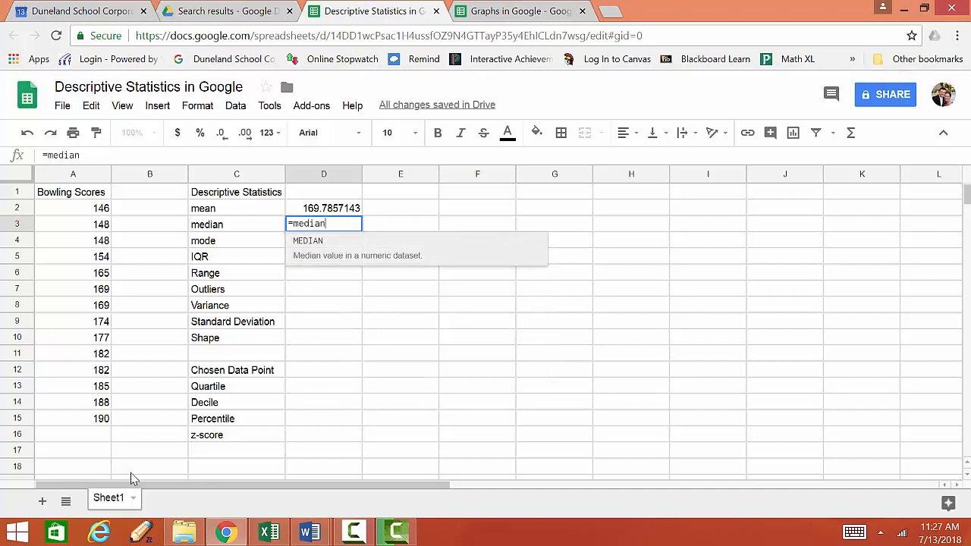
{"action": "left_click", "coordinate": [95, 208]}
{"action": "left_click_drag", "start_coordinate": [101, 337], "coordinate": [99, 418]}
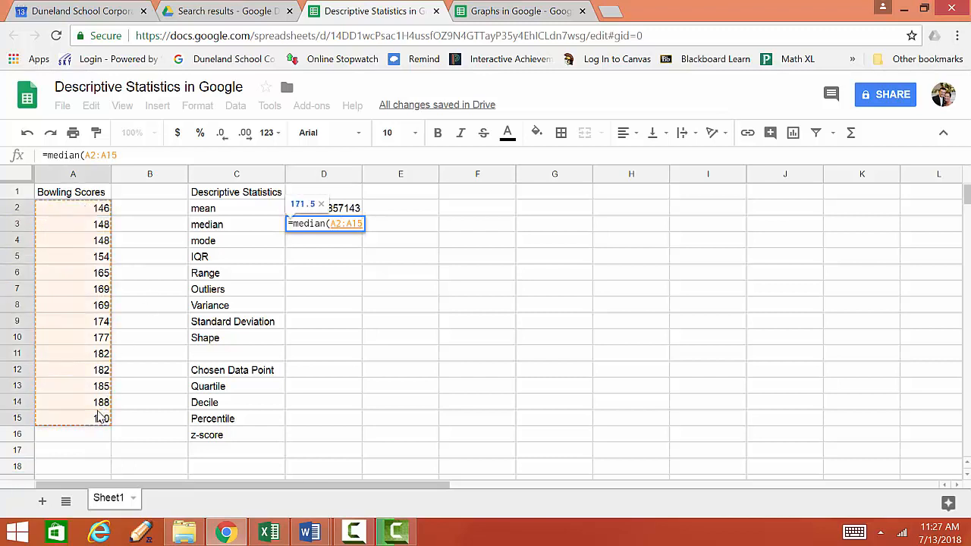
{"action": "key", "text": "Return"}
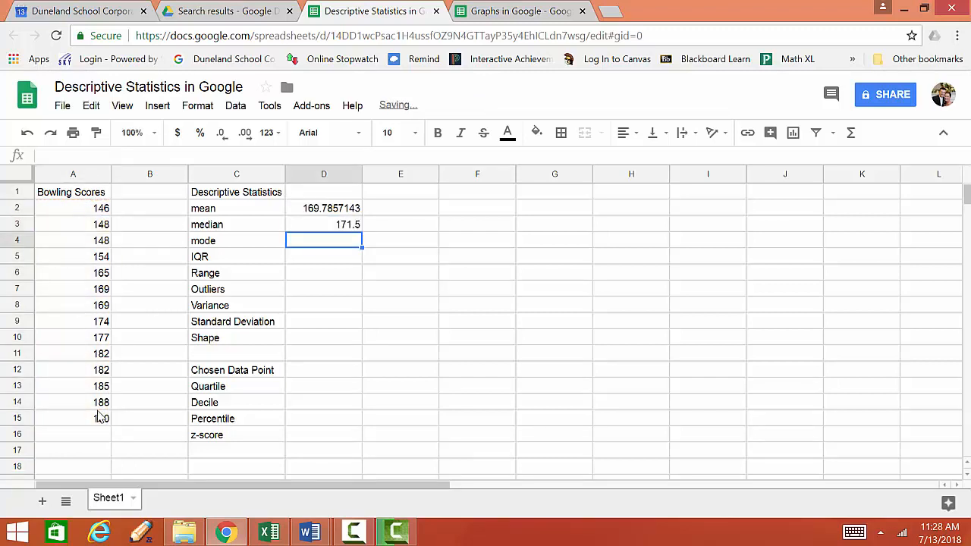
Compute the mode in cell D4 with a MODE formula over A2:A15
{"action": "type", "text": "mode"}
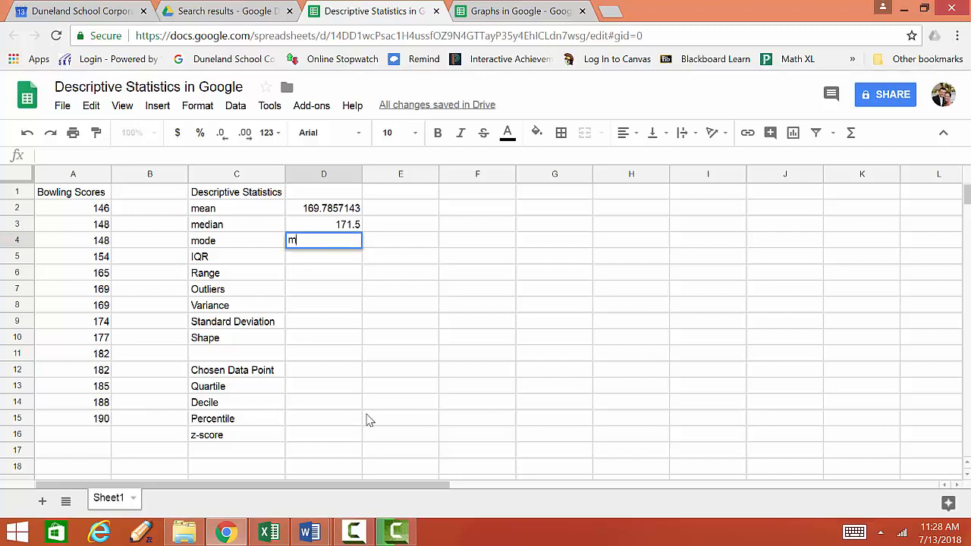
{"action": "key", "text": "BackSpace"}
{"action": "key", "text": "BackSpace"}
{"action": "key", "text": "BackSpace"}
{"action": "key", "text": "BackSpace"}
{"action": "type", "text": "=mode"}
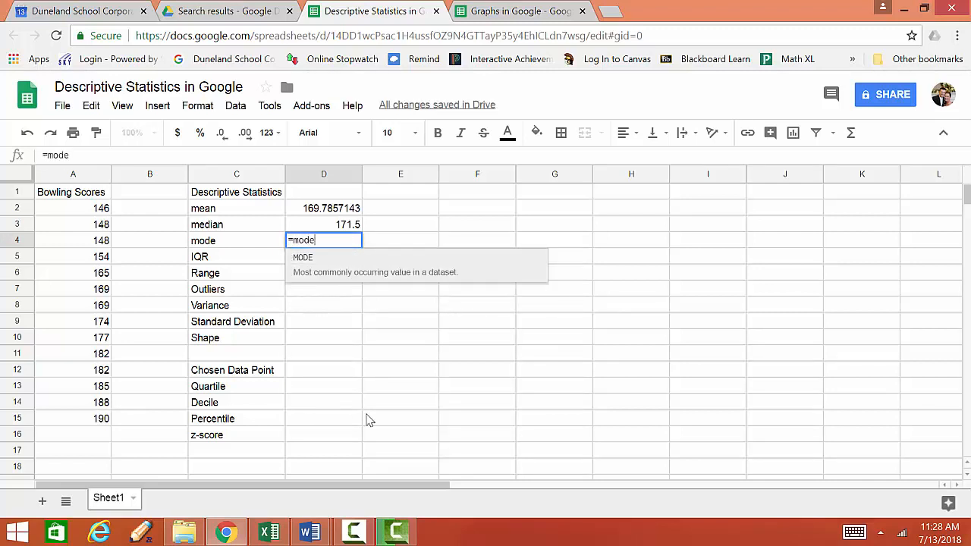
{"action": "type", "text": "("}
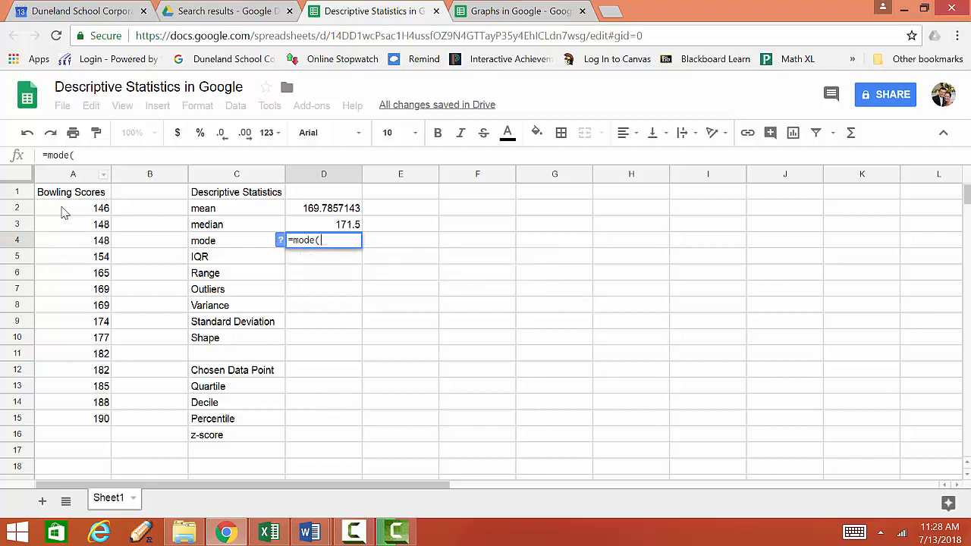
{"action": "left_click_drag", "start_coordinate": [67, 209], "coordinate": [85, 411]}
{"action": "type", "text": ")O"}
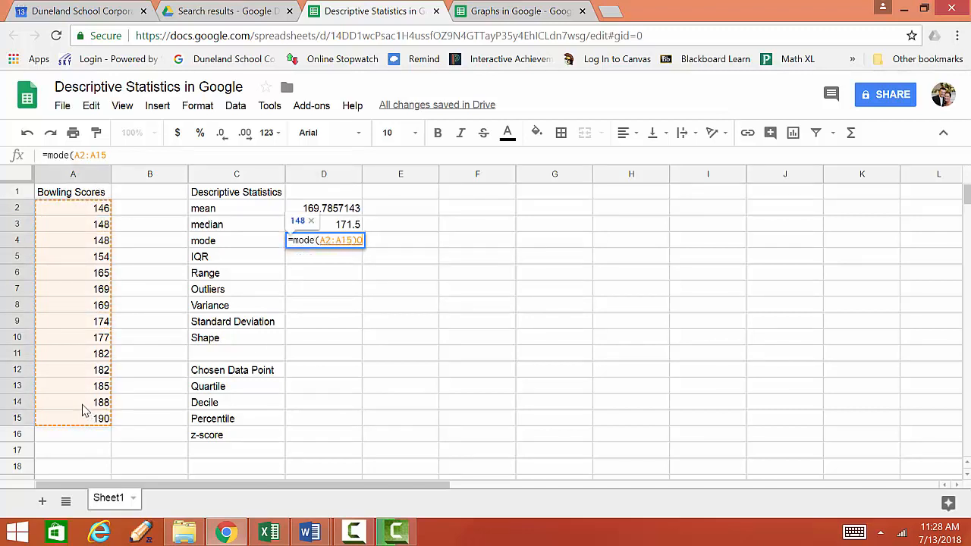
{"action": "key", "text": "BackSpace"}
{"action": "key", "text": "Return"}
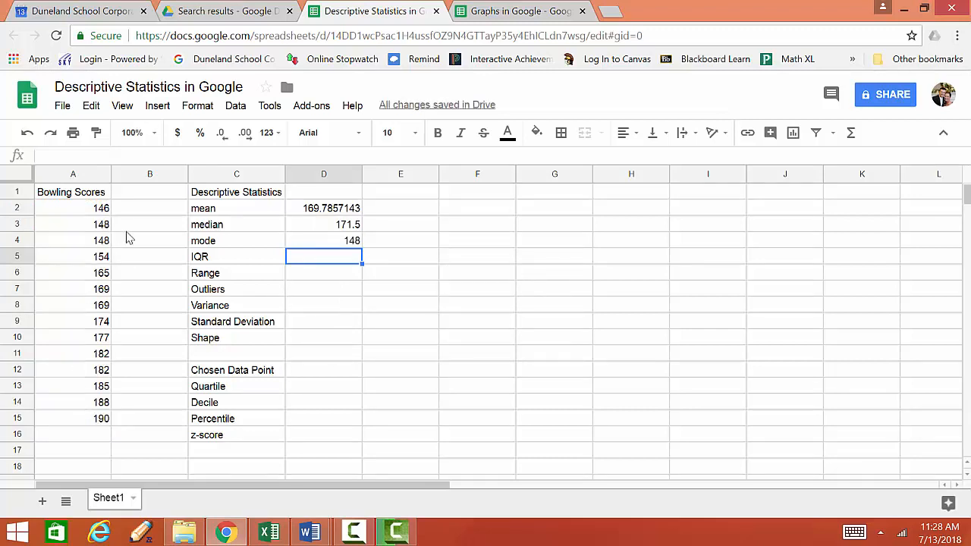
Inspect the mode formula and the repeated bowling scores in column A
{"action": "left_click", "coordinate": [334, 247]}
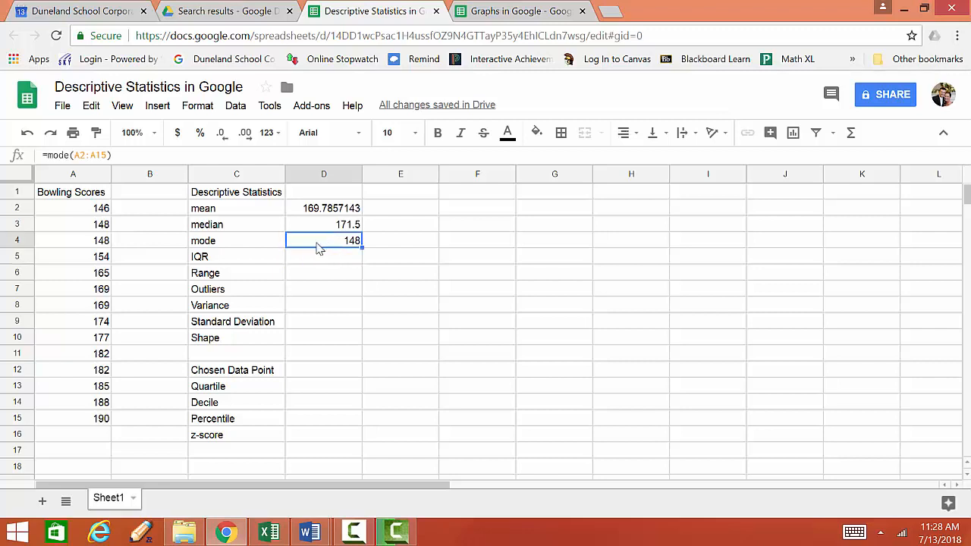
{"action": "left_click", "coordinate": [88, 229]}
{"action": "left_click", "coordinate": [86, 244], "text": "shift"}
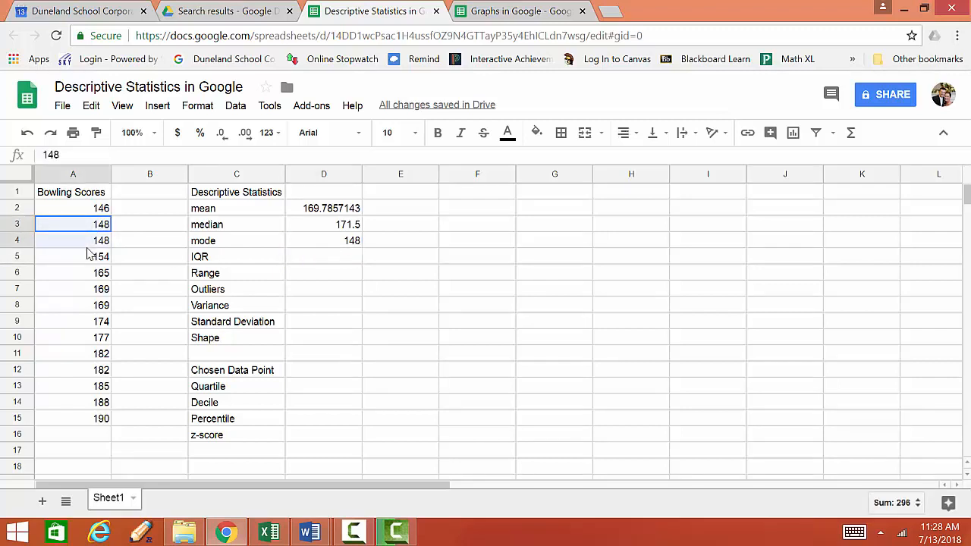
{"action": "left_click_drag", "start_coordinate": [86, 295], "coordinate": [83, 308]}
{"action": "left_click", "coordinate": [86, 355]}
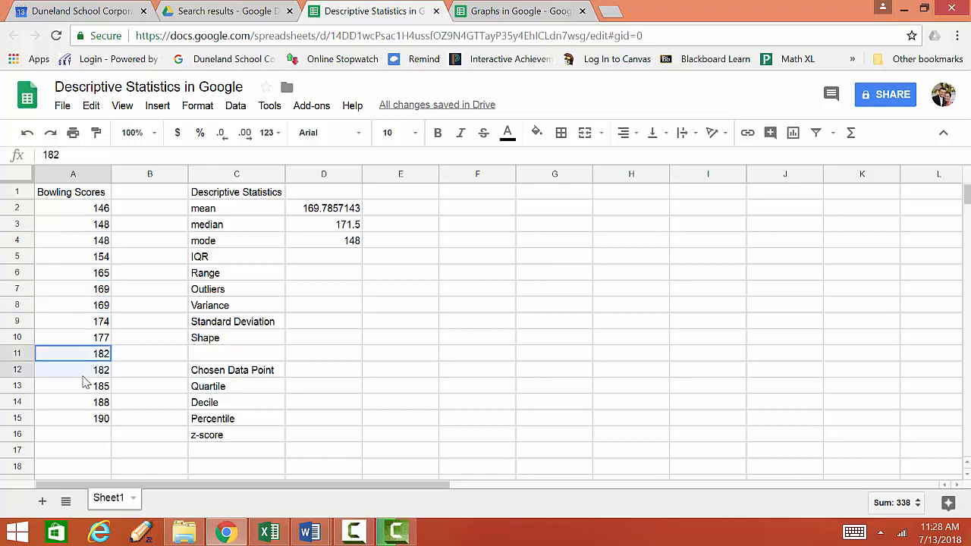
{"action": "left_click", "coordinate": [85, 371], "text": "shift"}
Enter a QUARTILE formula for the first quartile of A2:A15 in cell D5
{"action": "left_click", "coordinate": [296, 262]}
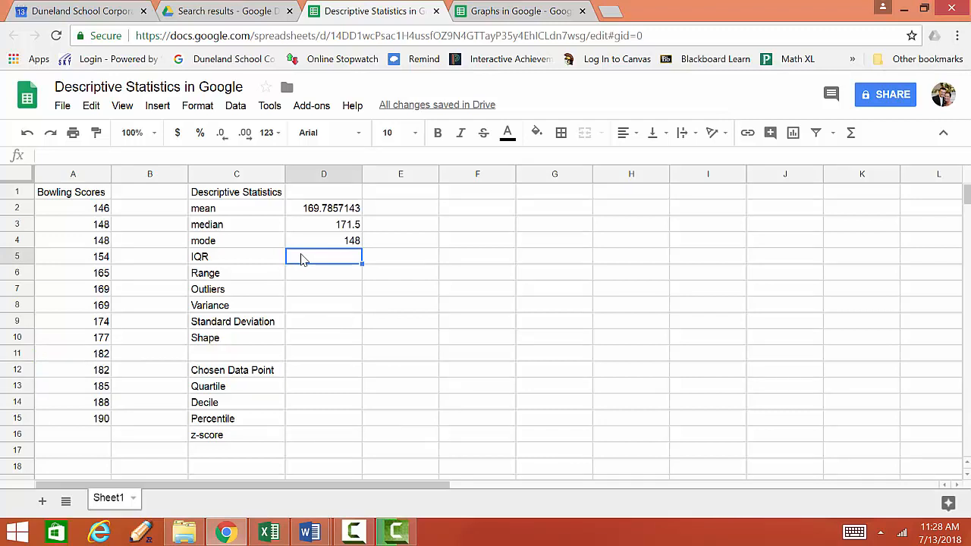
{"action": "type", "text": "="}
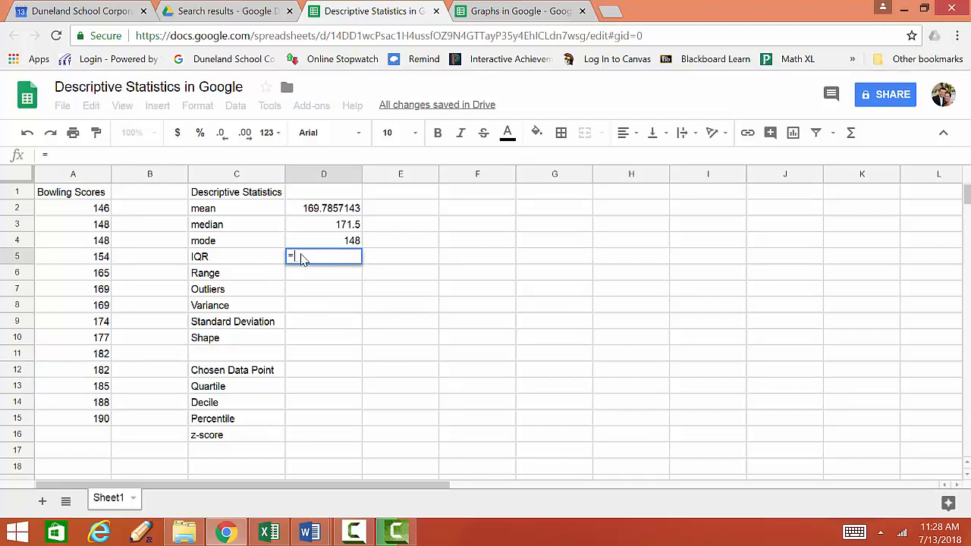
{"action": "type", "text": "qu"}
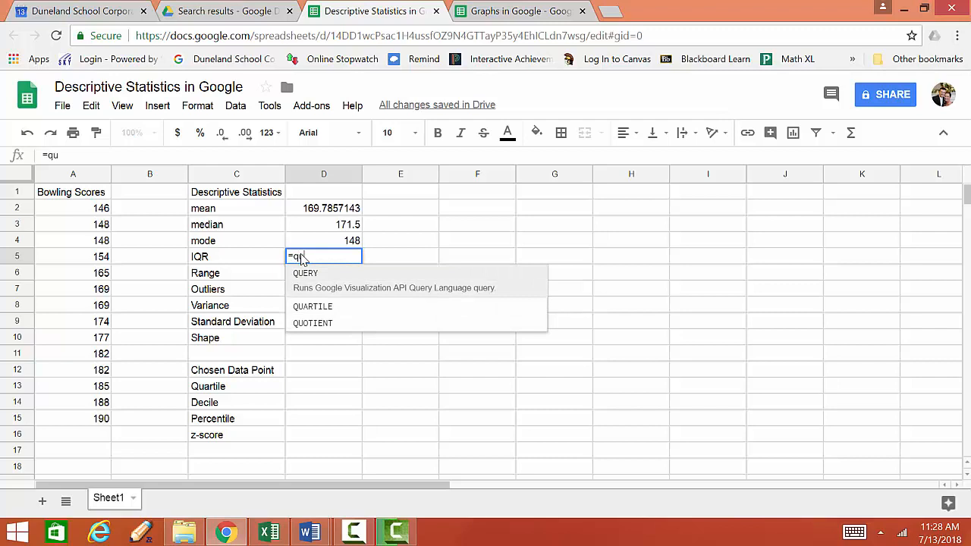
{"action": "type", "text": "ar"}
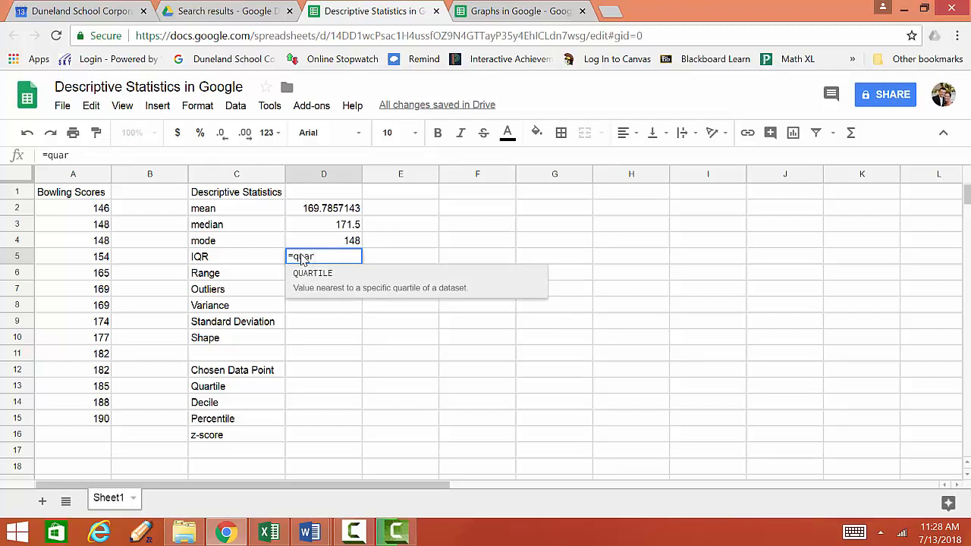
{"action": "type", "text": "tile("}
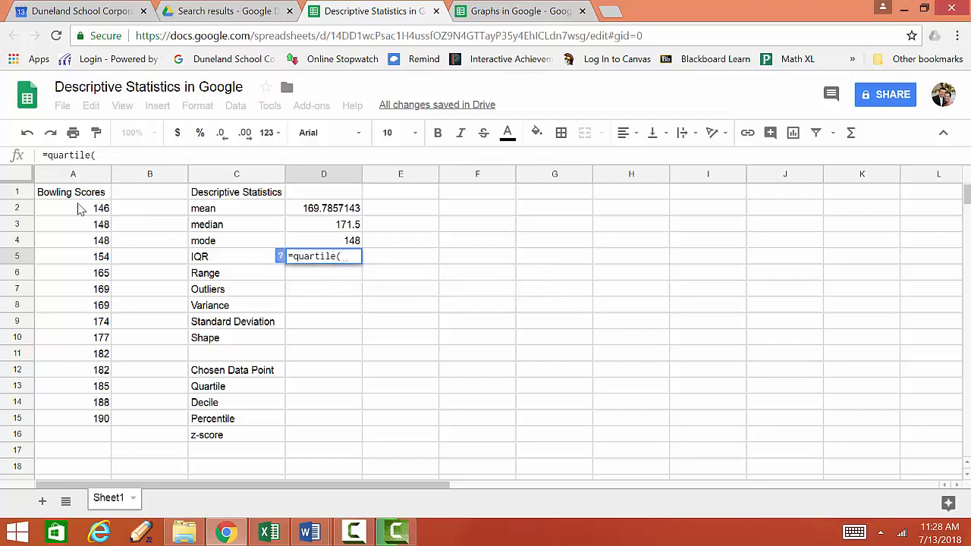
{"action": "left_click_drag", "start_coordinate": [80, 210], "coordinate": [98, 427]}
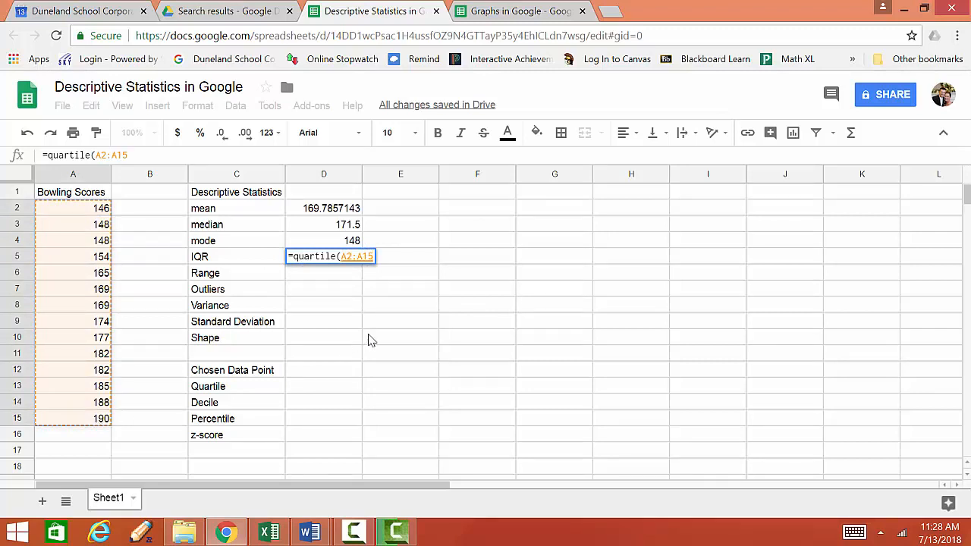
{"action": "type", "text": ","}
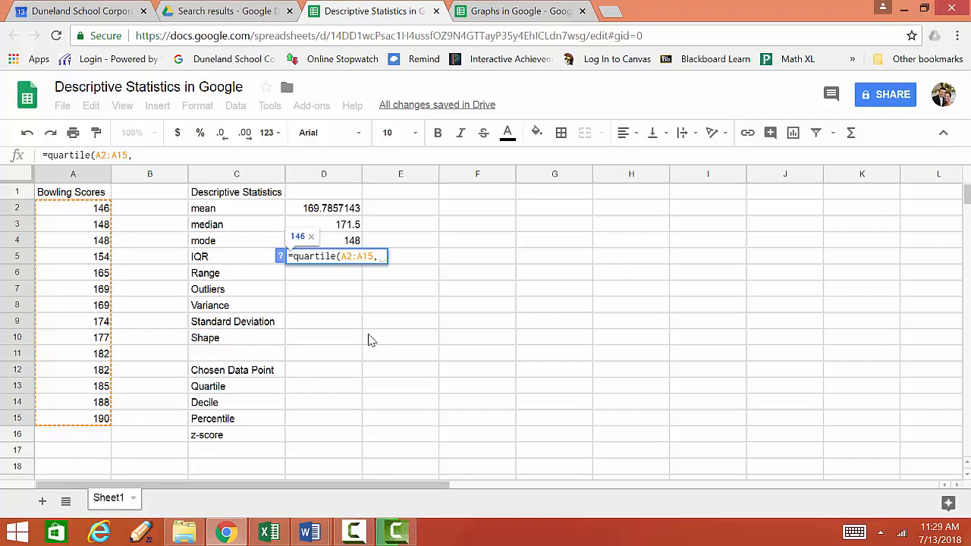
{"action": "type", "text": "1"}
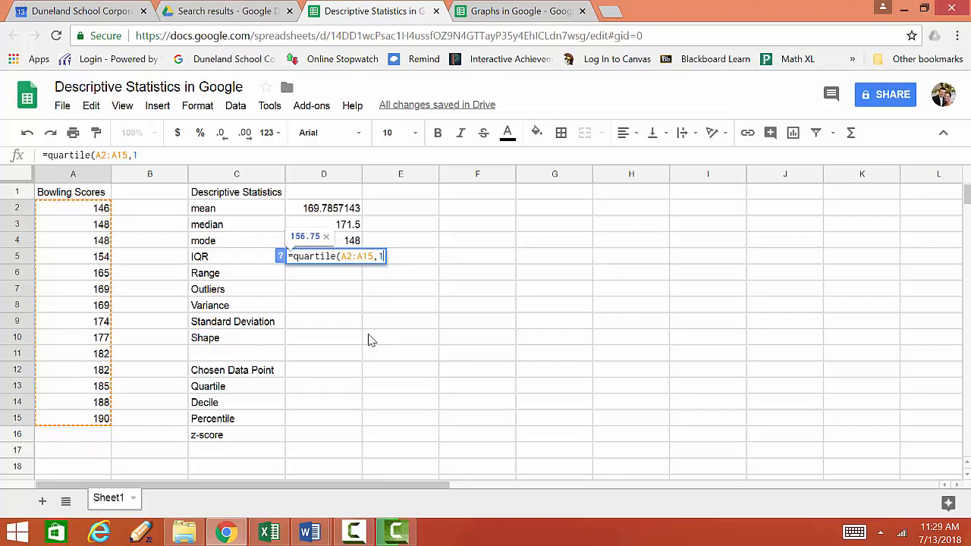
{"action": "type", "text": ")"}
{"action": "key", "text": "Return"}
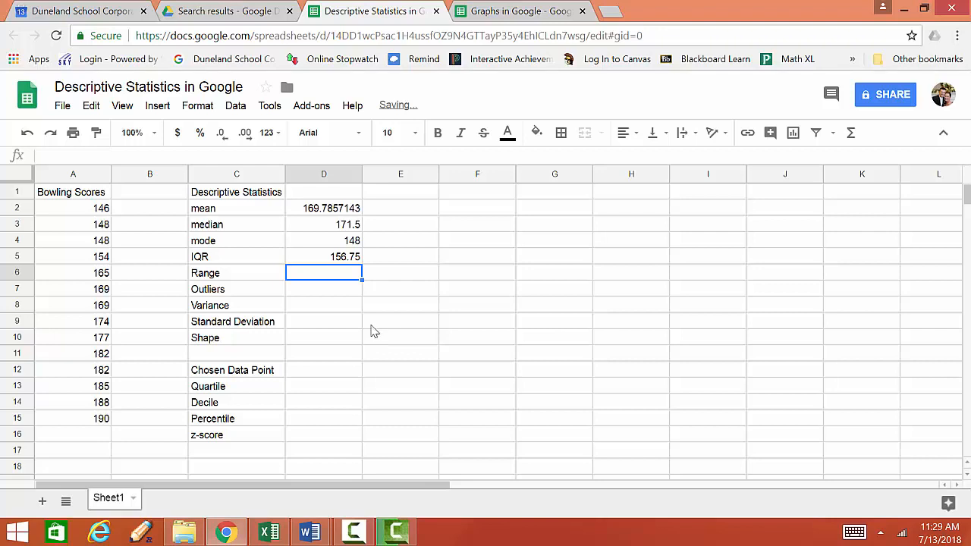
Rewrite the formula in D5 as the IQR: QUARTILE(A2:A15,3) minus QUARTILE(A2:A15,1)
{"action": "left_click", "coordinate": [353, 262]}
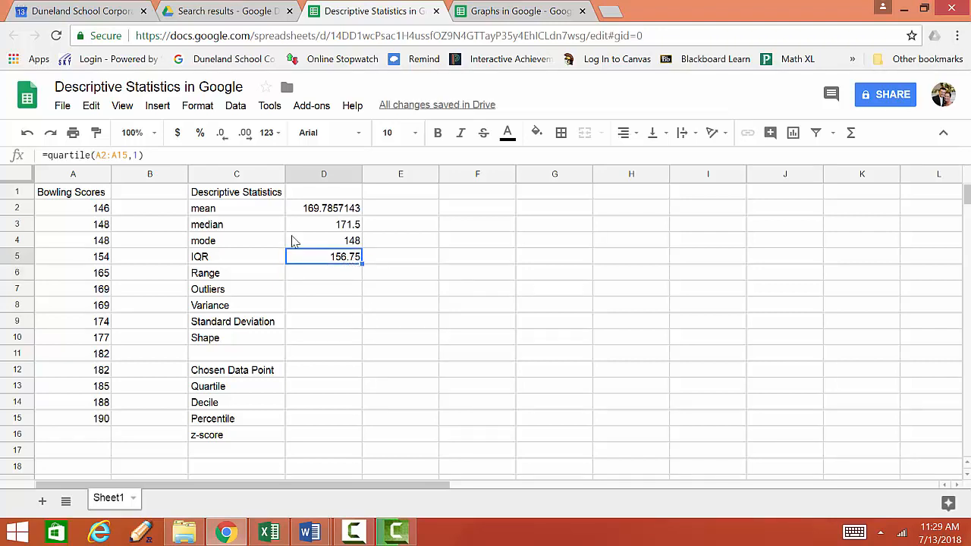
{"action": "left_click", "coordinate": [172, 155]}
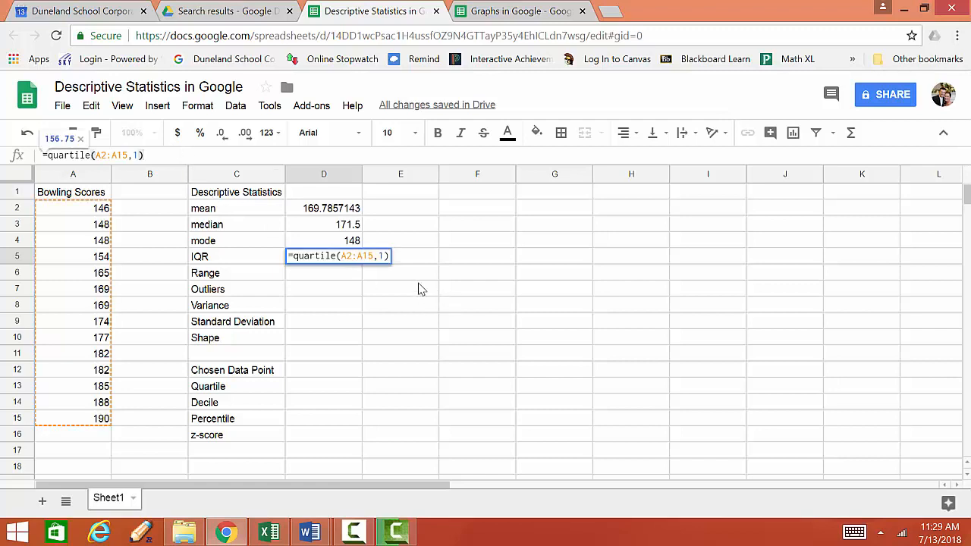
{"action": "left_click", "coordinate": [50, 157]}
{"action": "type", "text": "quartile"}
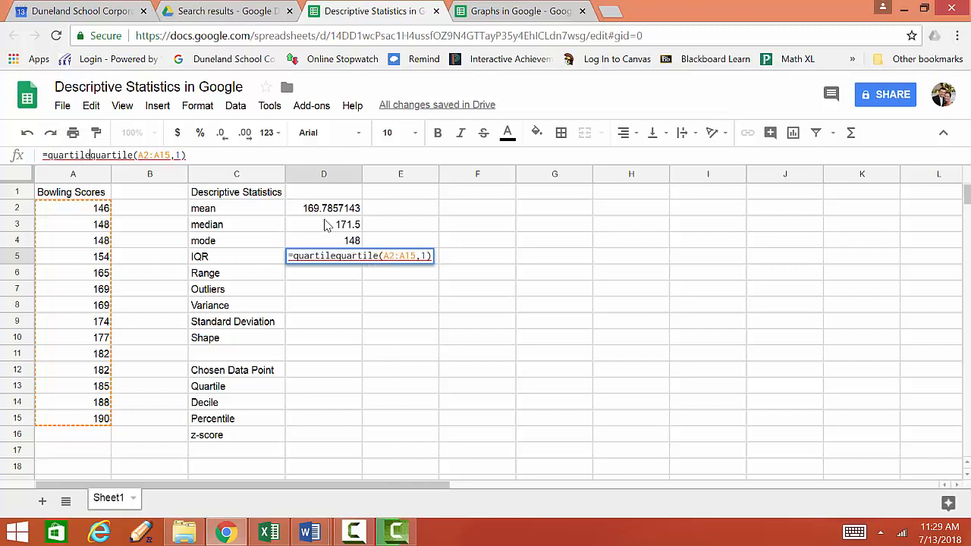
{"action": "type", "text": "("}
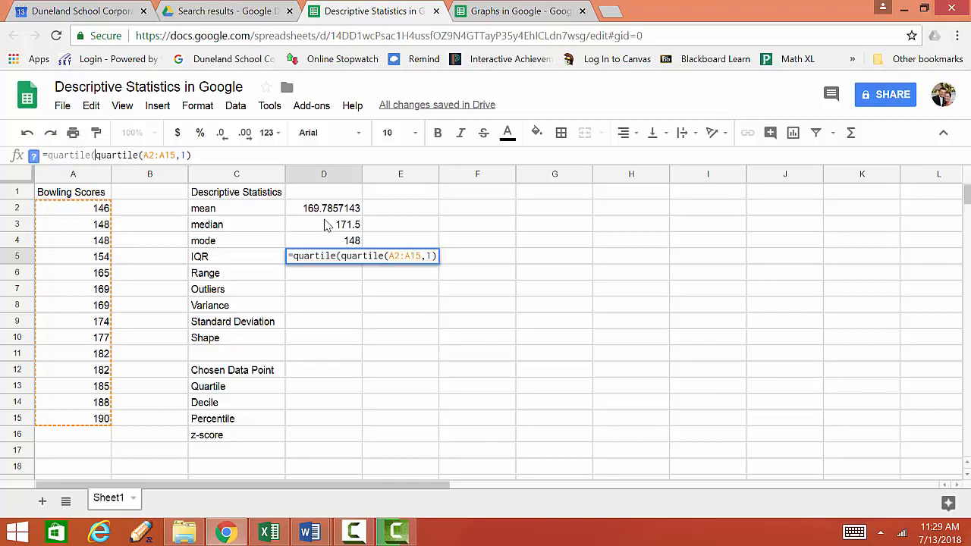
{"action": "left_click_drag", "start_coordinate": [82, 209], "coordinate": [81, 289]}
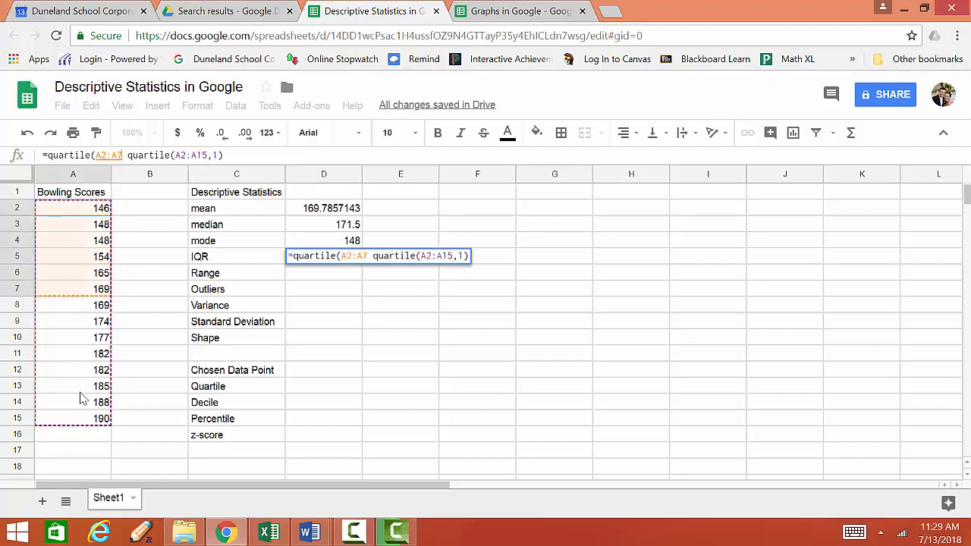
{"action": "left_click_drag", "start_coordinate": [82, 399], "coordinate": [87, 422]}
{"action": "type", "text": ")"}
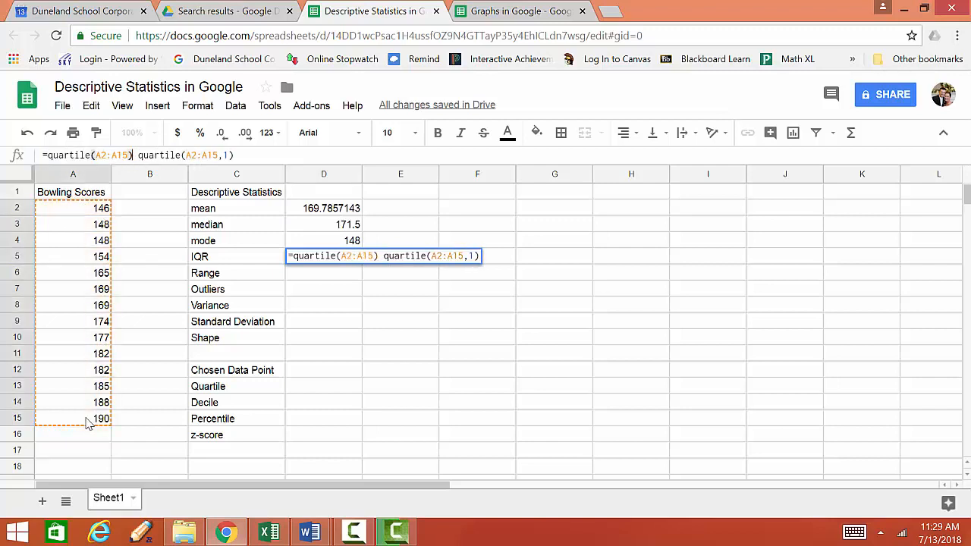
{"action": "key", "text": "BackSpace"}
{"action": "type", "text": ",3)"}
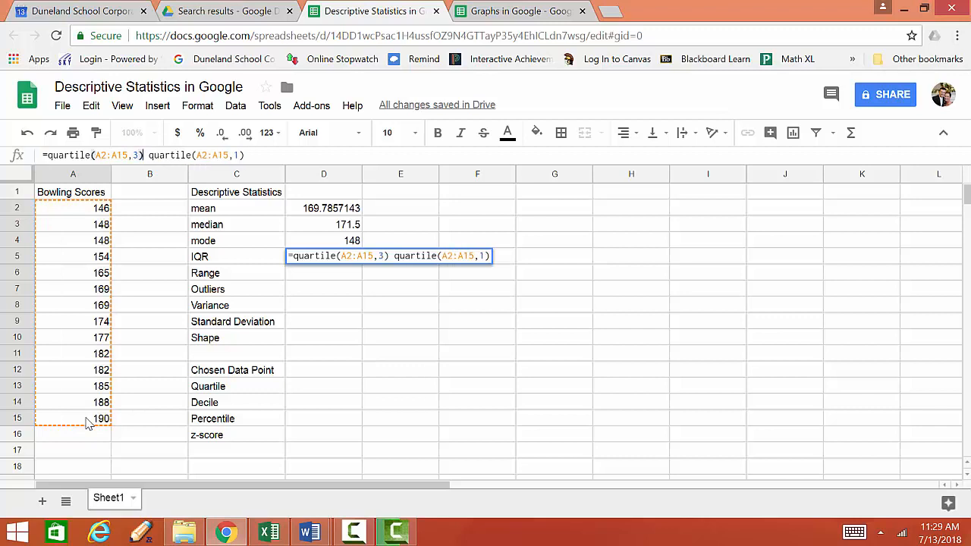
{"action": "type", "text": "-"}
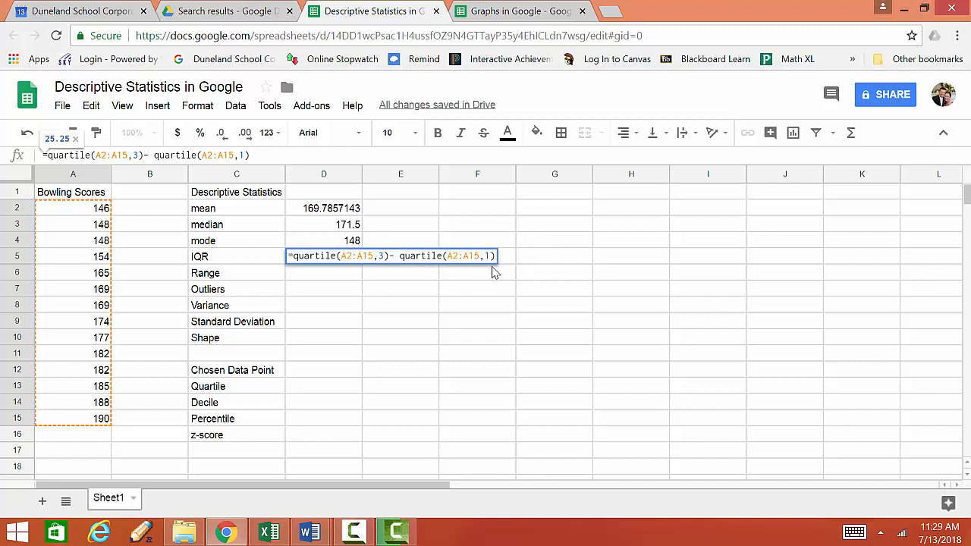
{"action": "key", "text": "Return"}
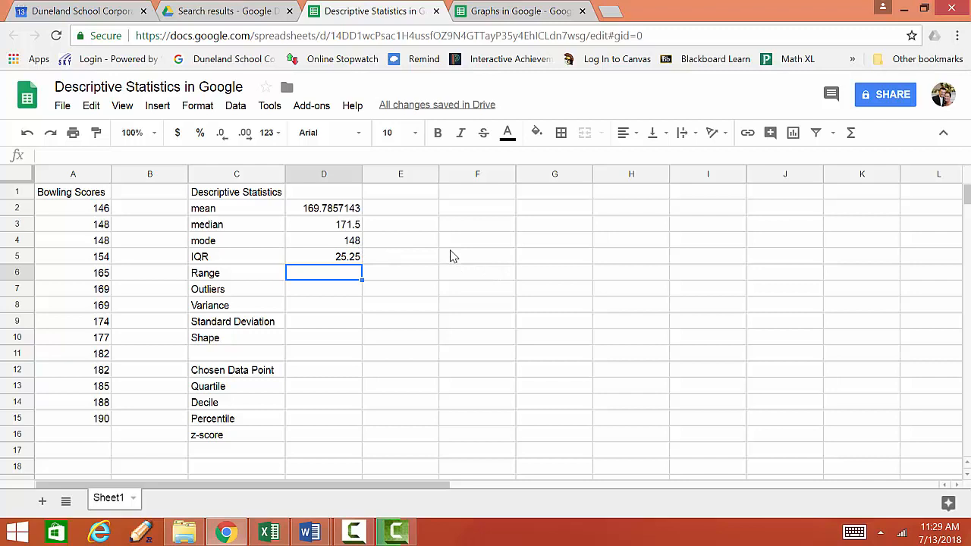
Compute the range in cell D6 with a formula subtracting MIN(A2:A15) from MAX(A2:A15)
{"action": "type", "text": "=max*"}
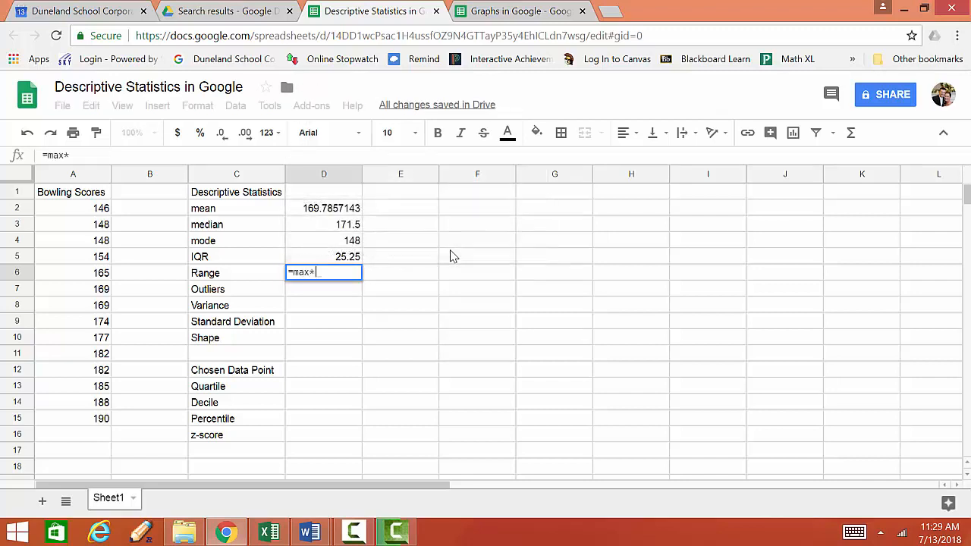
{"action": "key", "text": "BackSpace"}
{"action": "type", "text": "("}
{"action": "left_click_drag", "start_coordinate": [65, 207], "coordinate": [99, 410]}
{"action": "type", "text": ")-"}
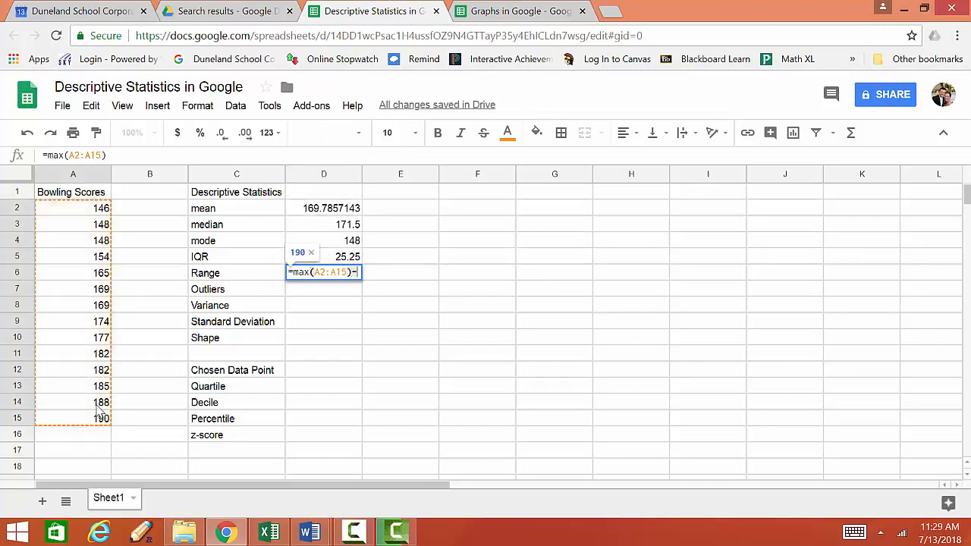
{"action": "type", "text": "mis("}
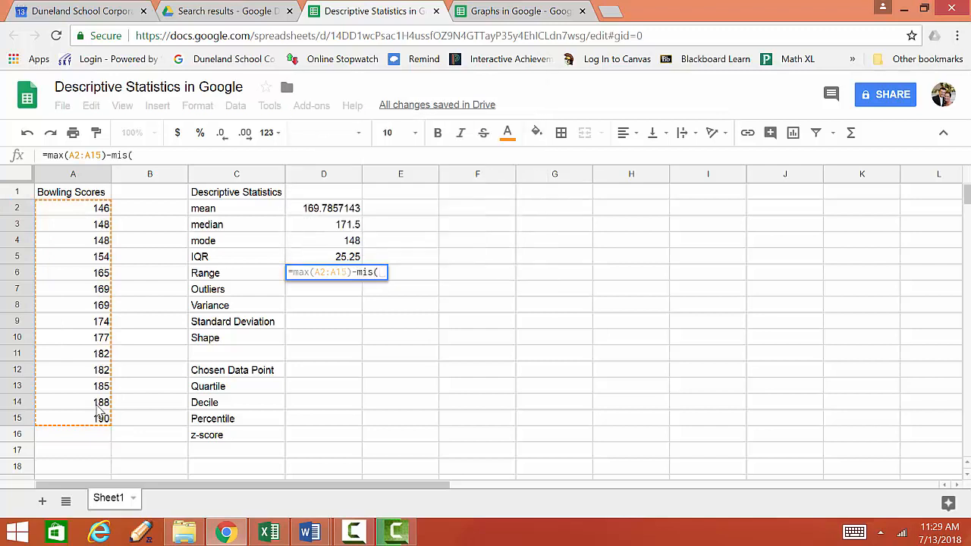
{"action": "key", "text": "BackSpace"}
{"action": "key", "text": "BackSpace"}
{"action": "type", "text": "s"}
{"action": "key", "text": "BackSpace"}
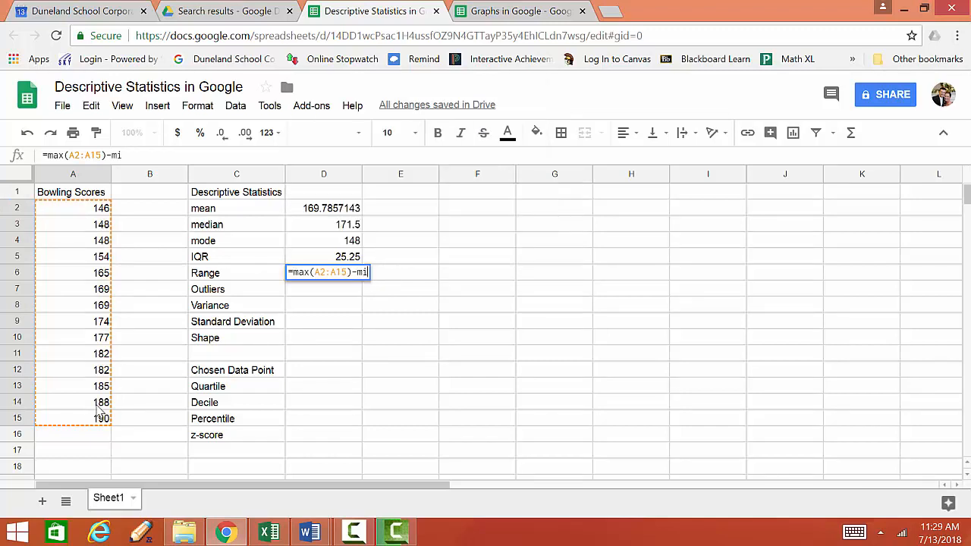
{"action": "type", "text": "n("}
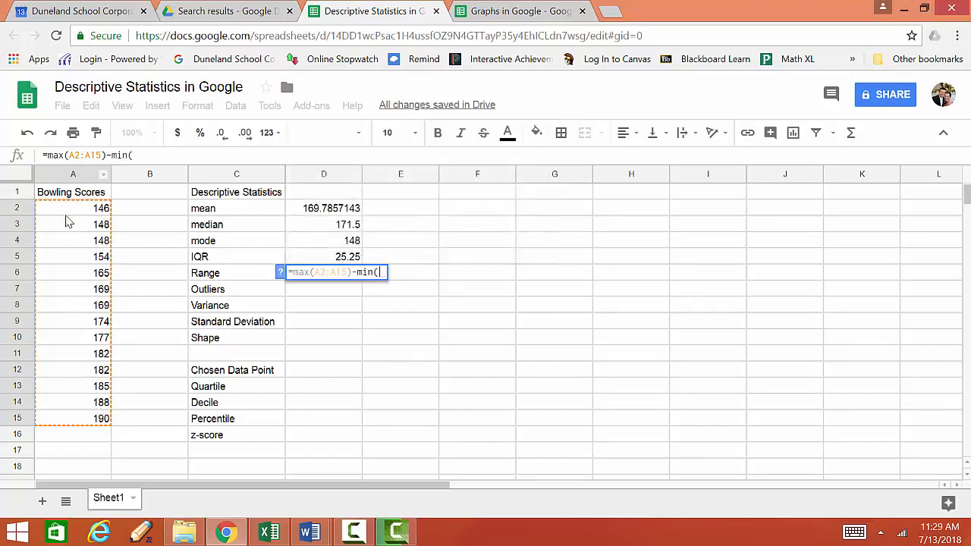
{"action": "left_click_drag", "start_coordinate": [65, 216], "coordinate": [93, 414]}
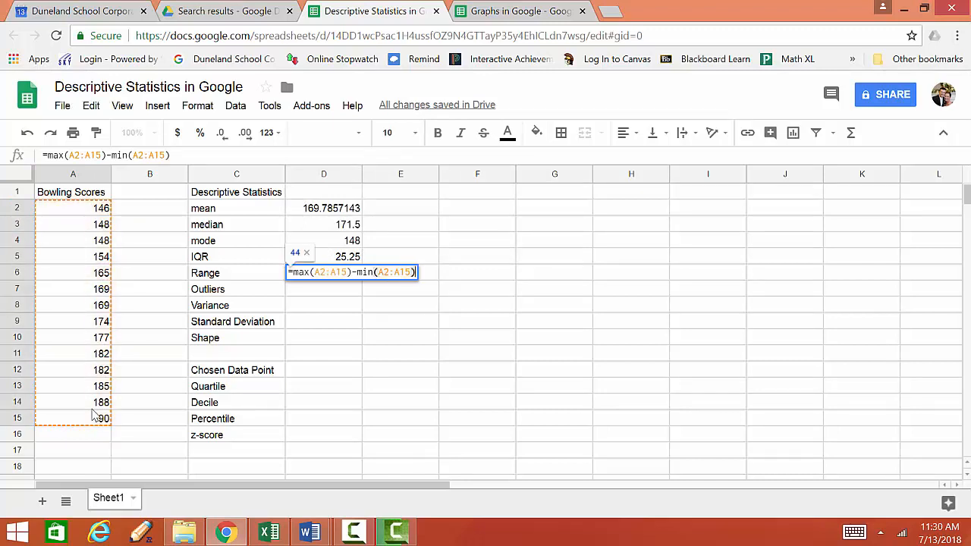
{"action": "key", "text": "Return"}
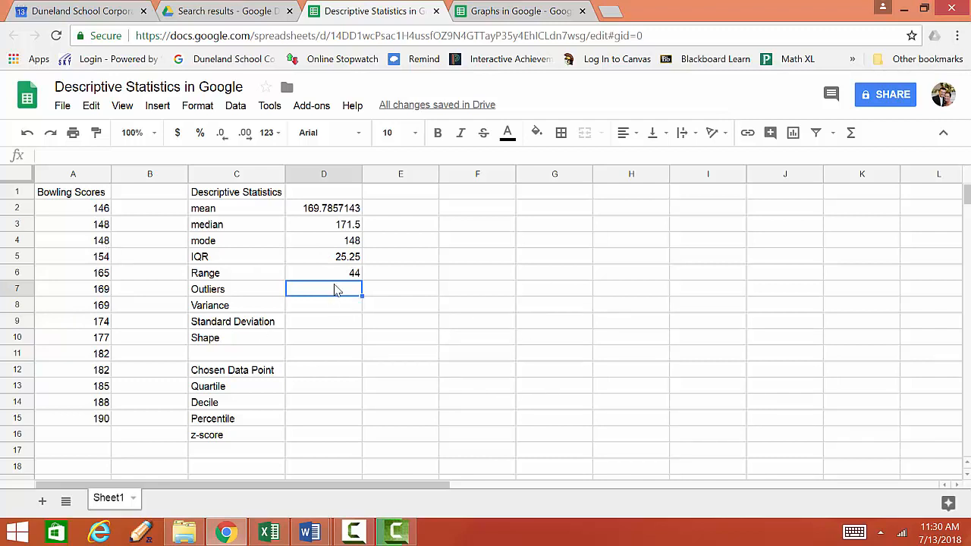
{"action": "type", "text": "outliers"}
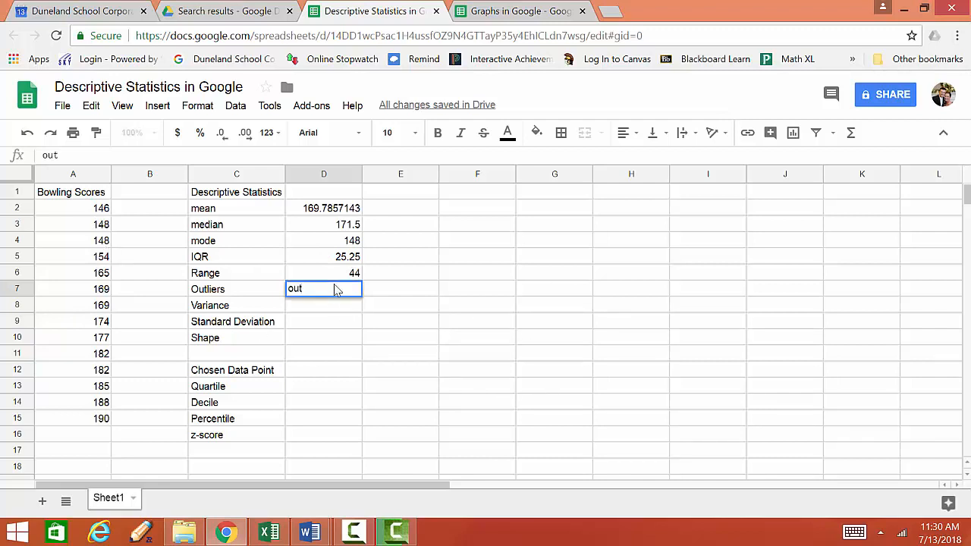
{"action": "key", "text": "BackSpace"}
{"action": "key", "text": "BackSpace"}
{"action": "key", "text": "BackSpace"}
{"action": "key", "text": "BackSpace"}
{"action": "key", "text": "BackSpace"}
{"action": "key", "text": "BackSpace"}
{"action": "key", "text": "BackSpace"}
{"action": "key", "text": "BackSpace"}
{"action": "type", "text": "=outlier"}
{"action": "key", "text": "BackSpace"}
{"action": "key", "text": "BackSpace"}
{"action": "key", "text": "BackSpace"}
{"action": "key", "text": "BackSpace"}
{"action": "key", "text": "BackSpace"}
{"action": "key", "text": "BackSpace"}
{"action": "key", "text": "BackSpace"}
{"action": "left_click", "coordinate": [402, 273]}
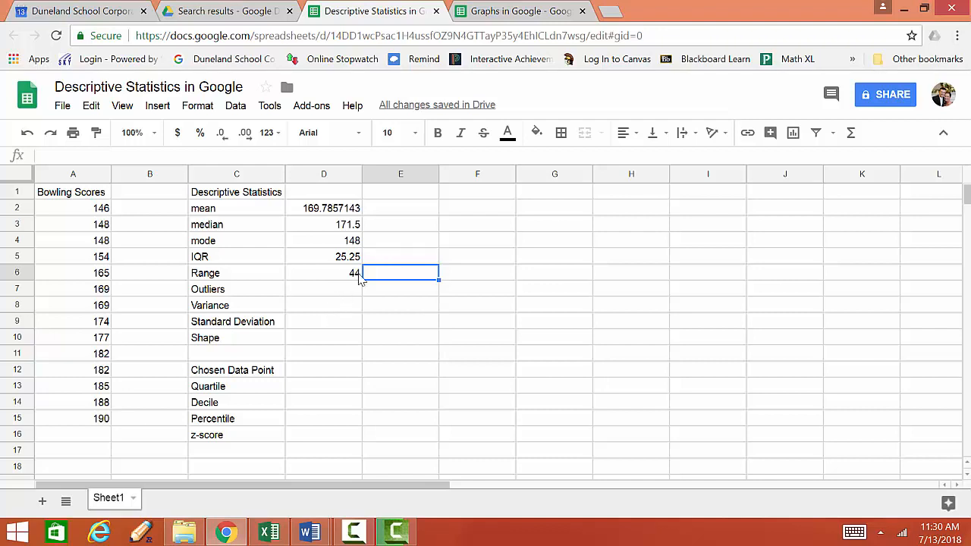
Enter the note "manually calculate" in cell D7 beside Outliers
{"action": "left_click", "coordinate": [288, 258]}
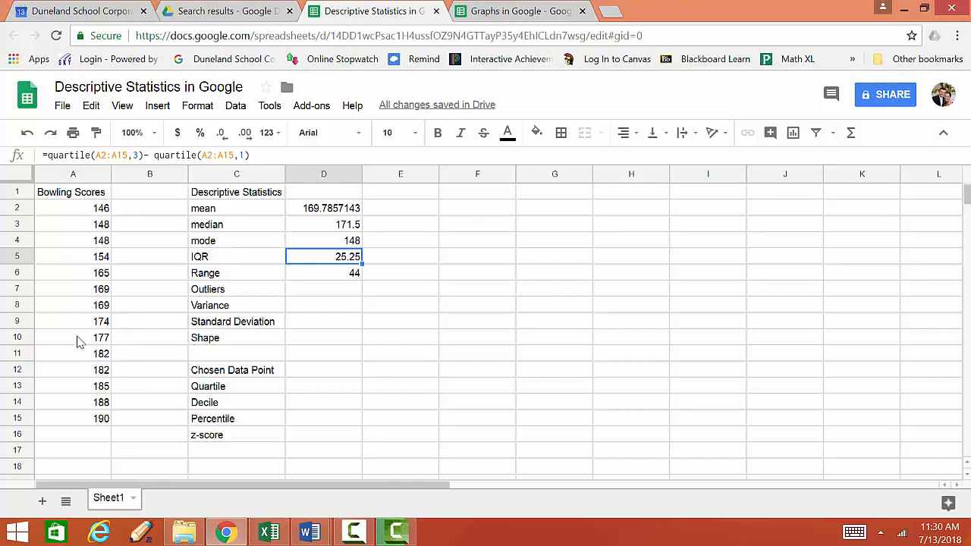
{"action": "left_click", "coordinate": [325, 295]}
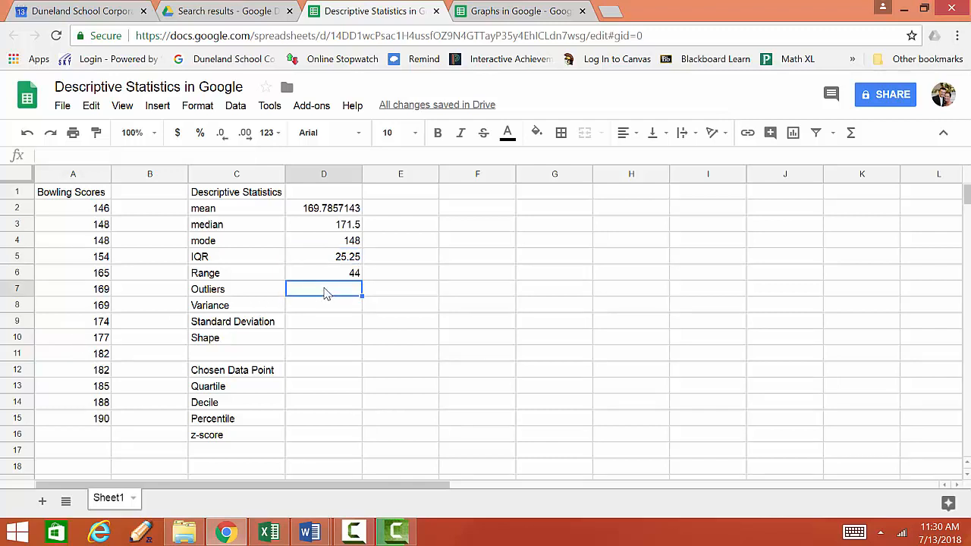
{"action": "type", "text": "manually"}
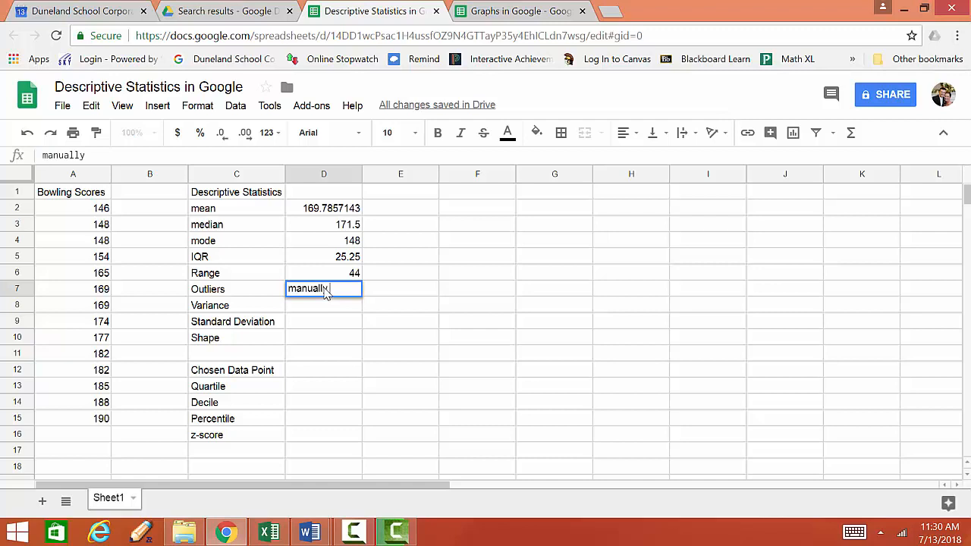
{"action": "type", "text": " calculator"}
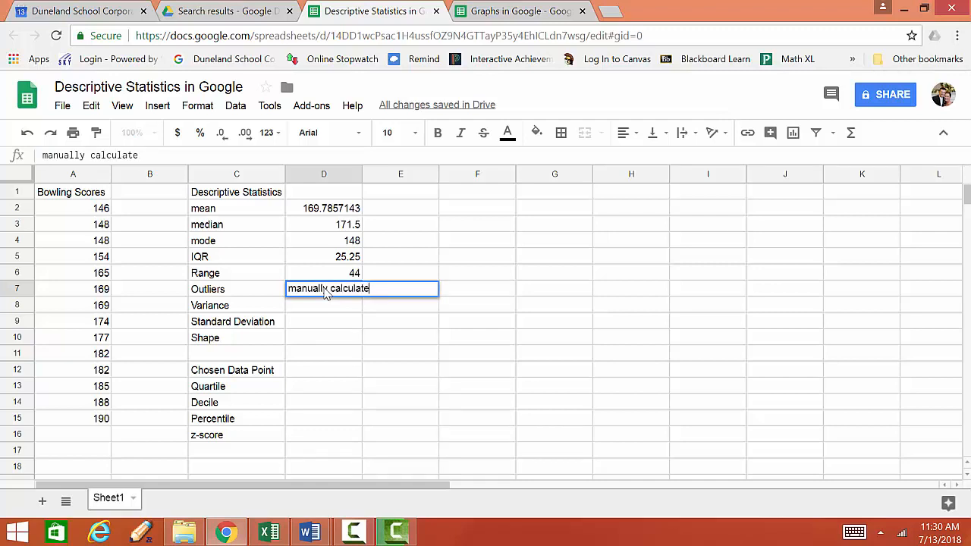
{"action": "left_click", "coordinate": [339, 308]}
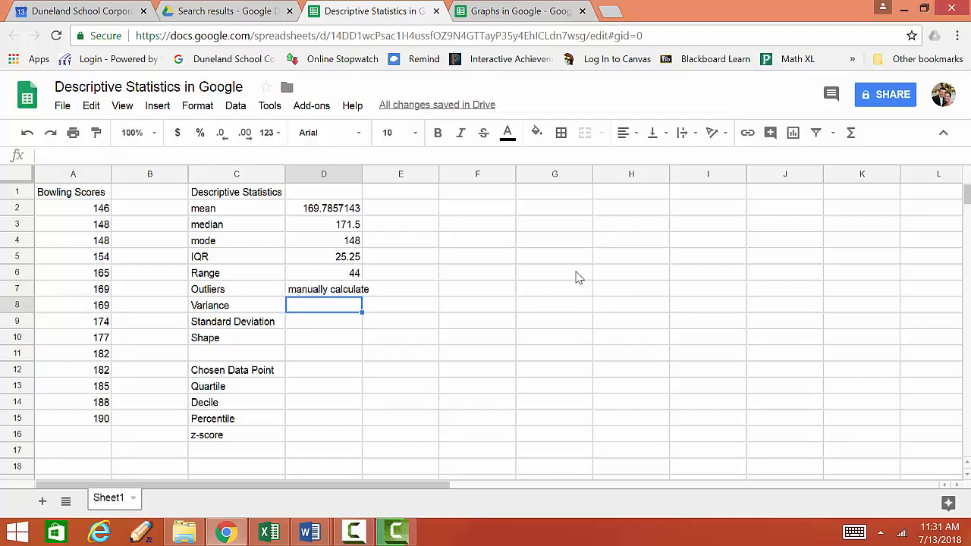
Compute the variance in cell D8 with a VARA formula over A2:A15
{"action": "type", "text": "="}
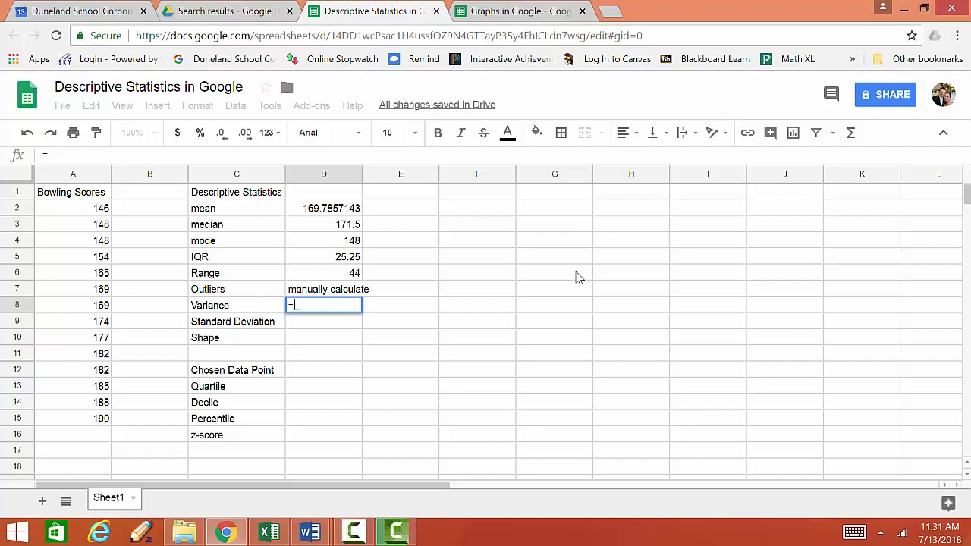
{"action": "type", "text": "var"}
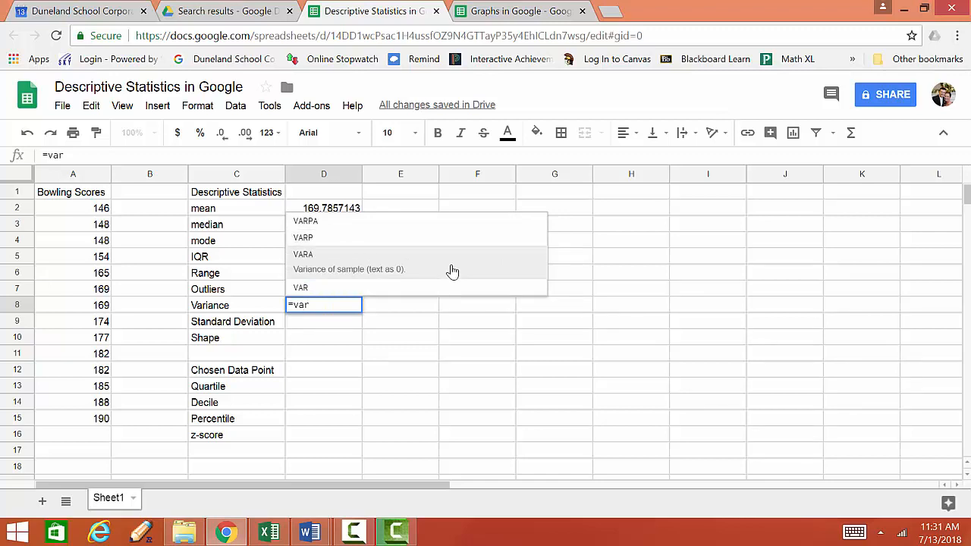
{"action": "type", "text": "a"}
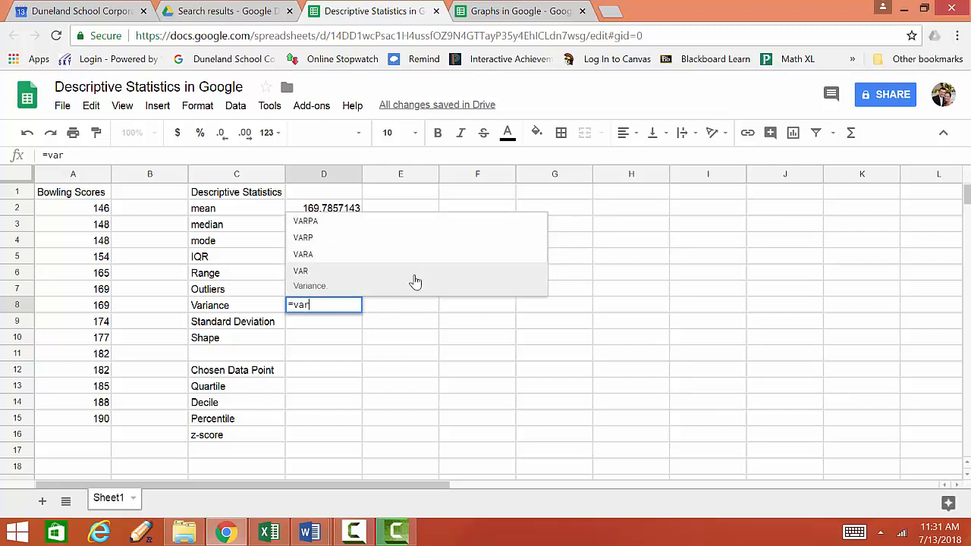
{"action": "type", "text": "a("}
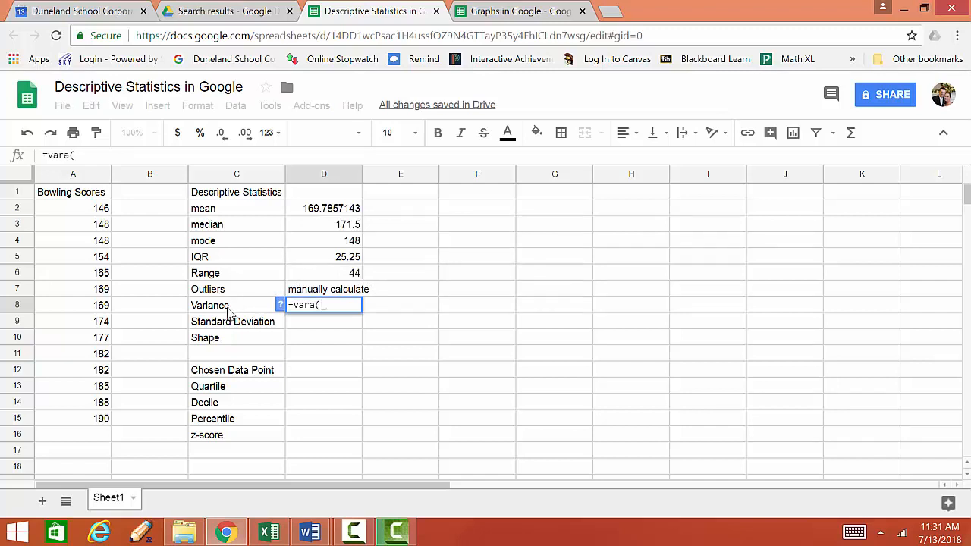
{"action": "left_click", "coordinate": [94, 211]}
{"action": "left_click_drag", "start_coordinate": [94, 213], "coordinate": [97, 420]}
{"action": "key", "text": "Return"}
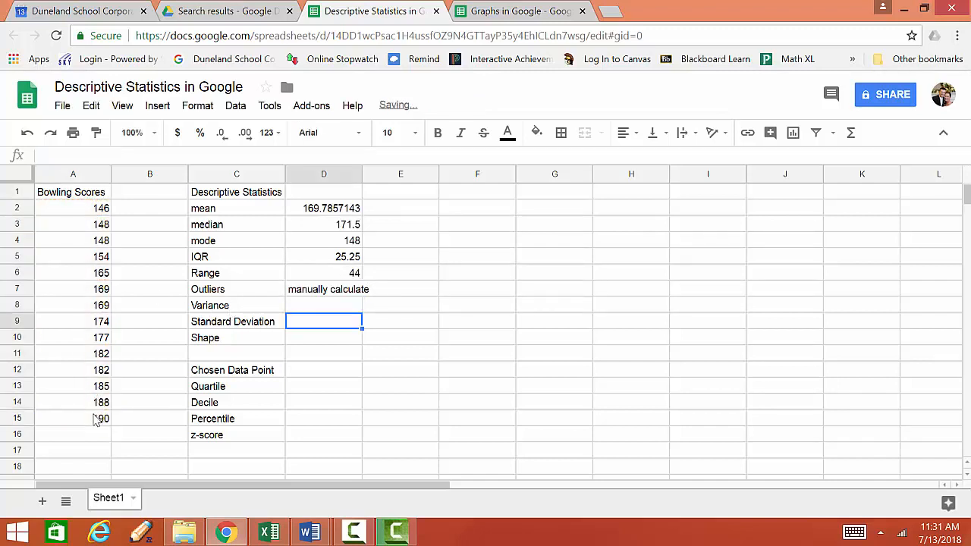
Compute the standard deviation in cell D9 with a STDEVA formula over A2:A15
{"action": "type", "text": "="}
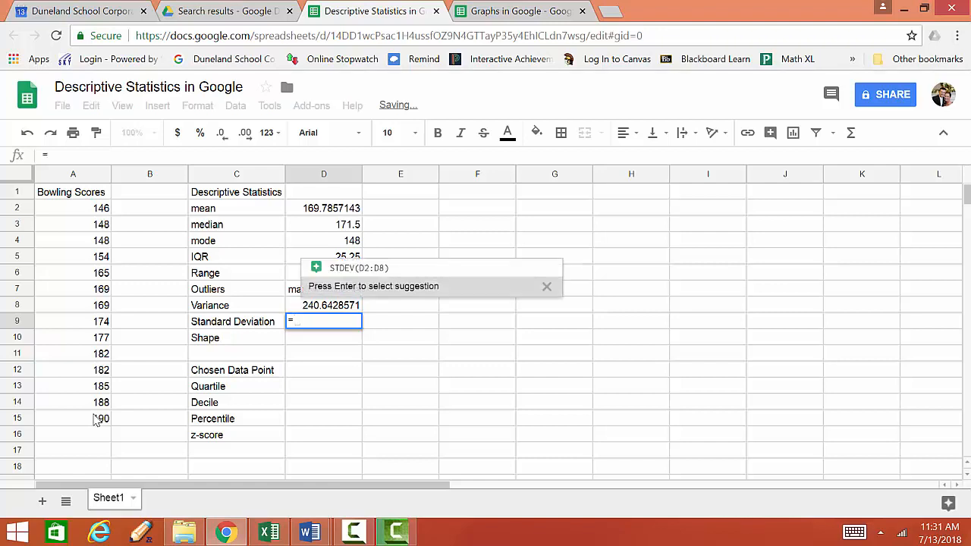
{"action": "type", "text": "stdev"}
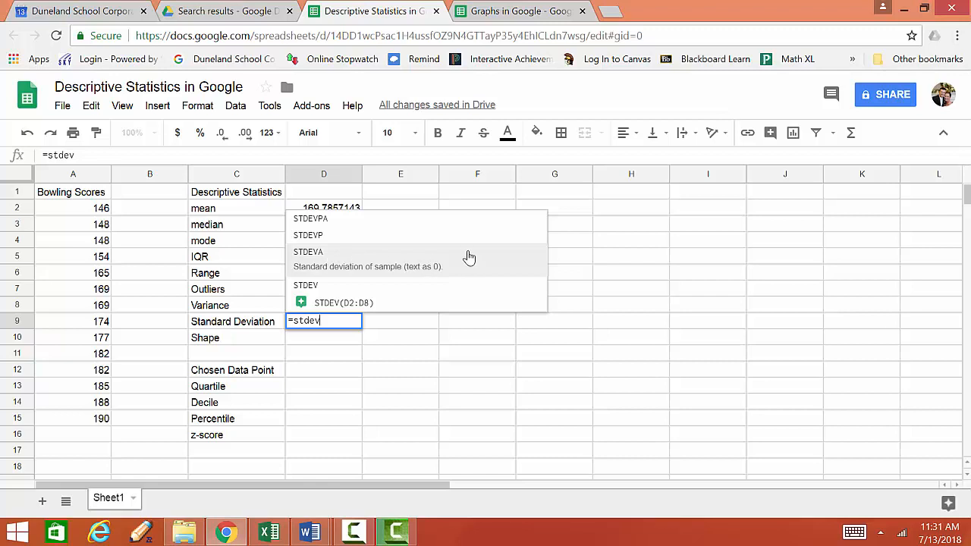
{"action": "type", "text": "a("}
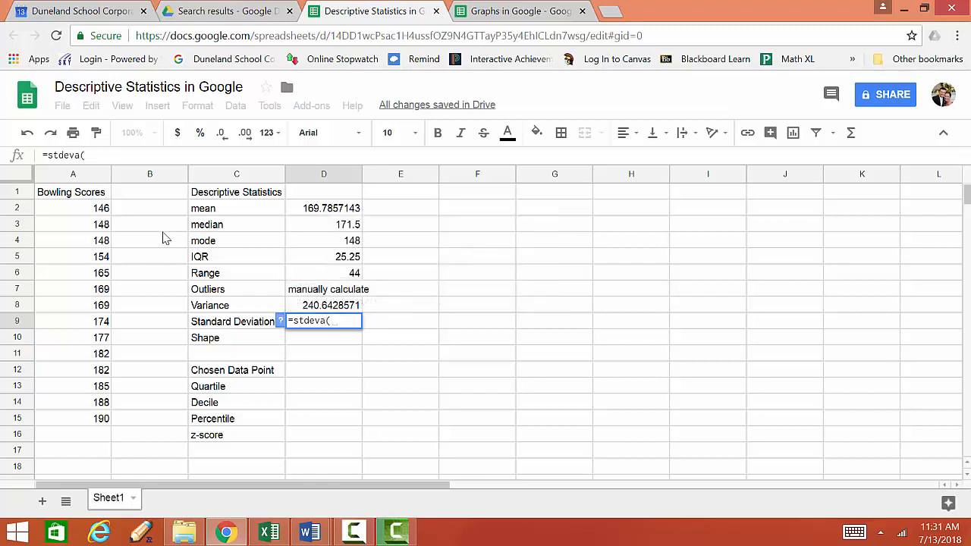
{"action": "left_click_drag", "start_coordinate": [91, 196], "coordinate": [76, 379]}
{"action": "left_click_drag", "start_coordinate": [89, 209], "coordinate": [84, 372]}
{"action": "left_click_drag", "start_coordinate": [99, 406], "coordinate": [98, 412]}
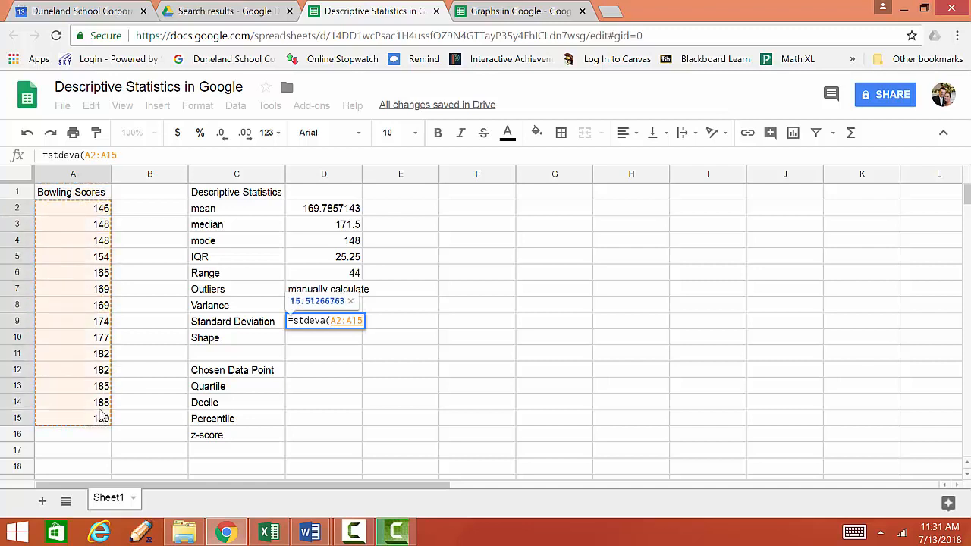
{"action": "key", "text": "Return"}
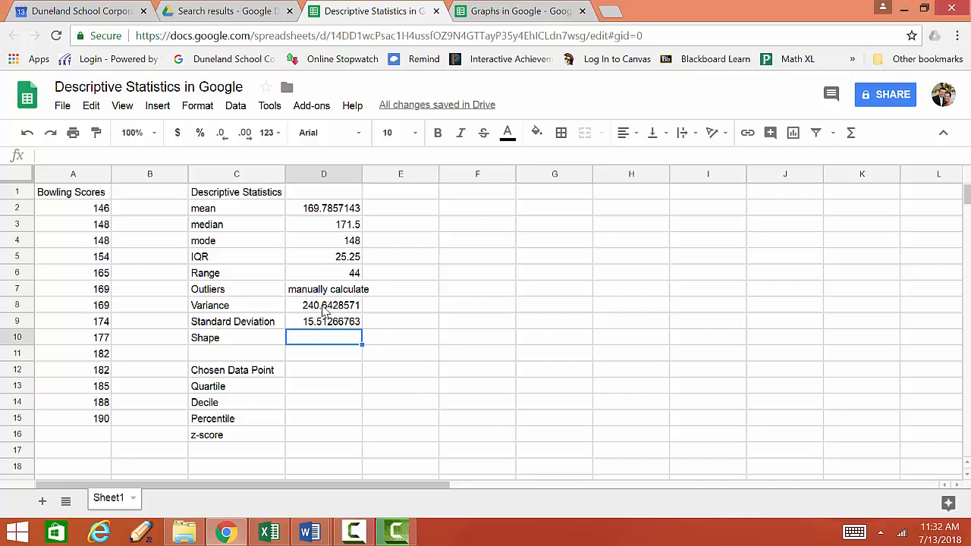
Open the Windows Calculator app by searching the Start screen for "cal"
{"action": "left_click", "coordinate": [12, 537]}
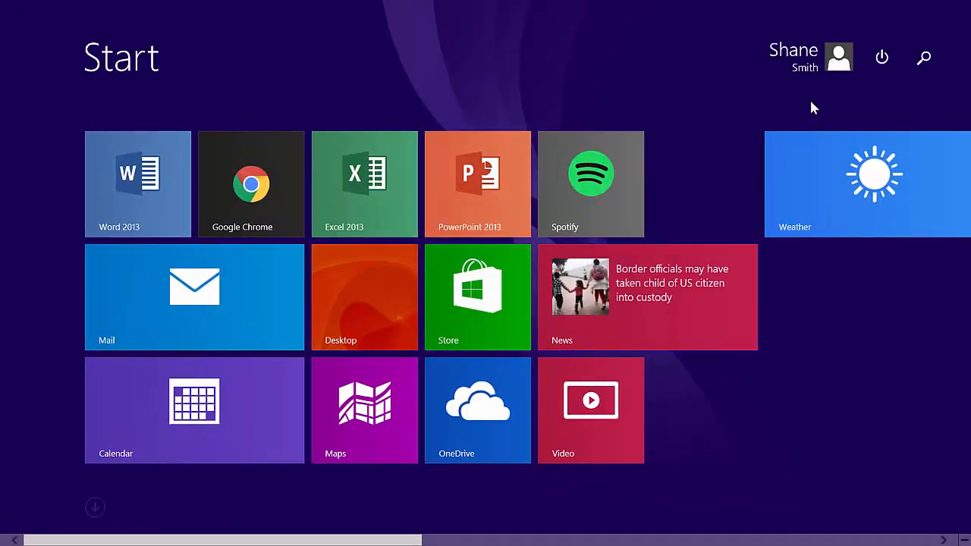
{"action": "left_click", "coordinate": [924, 58]}
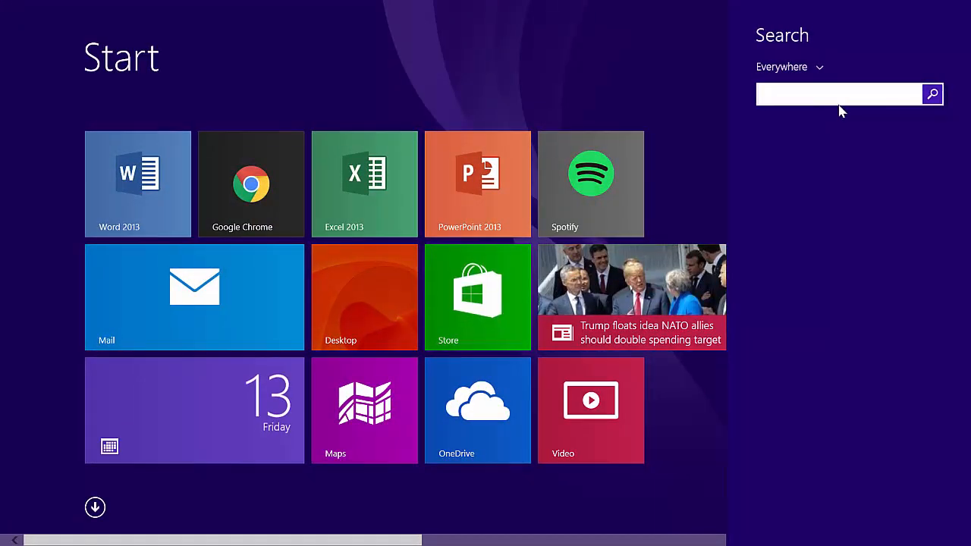
{"action": "type", "text": "s"}
{"action": "key", "text": "BackSpace"}
{"action": "key", "text": "BackSpace"}
{"action": "type", "text": "ca"}
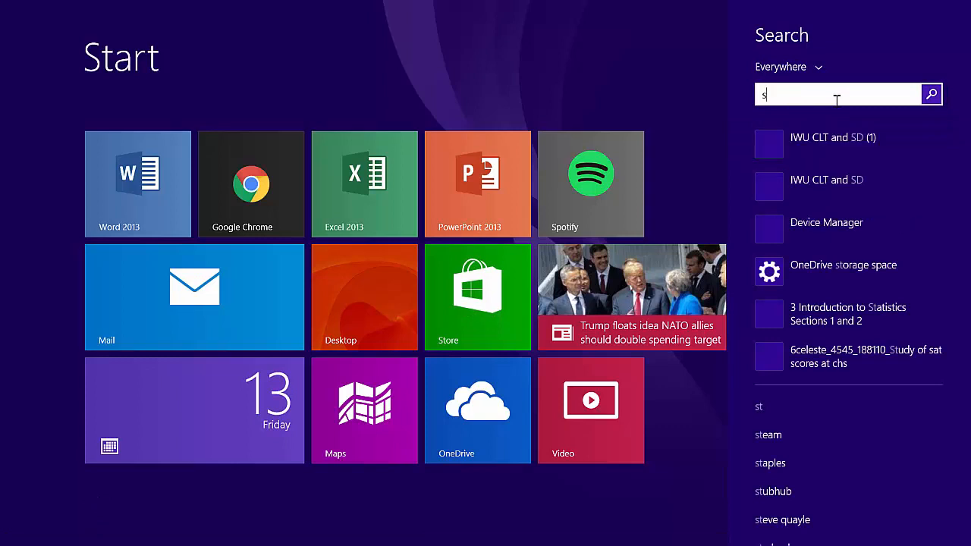
{"action": "type", "text": "lculator"}
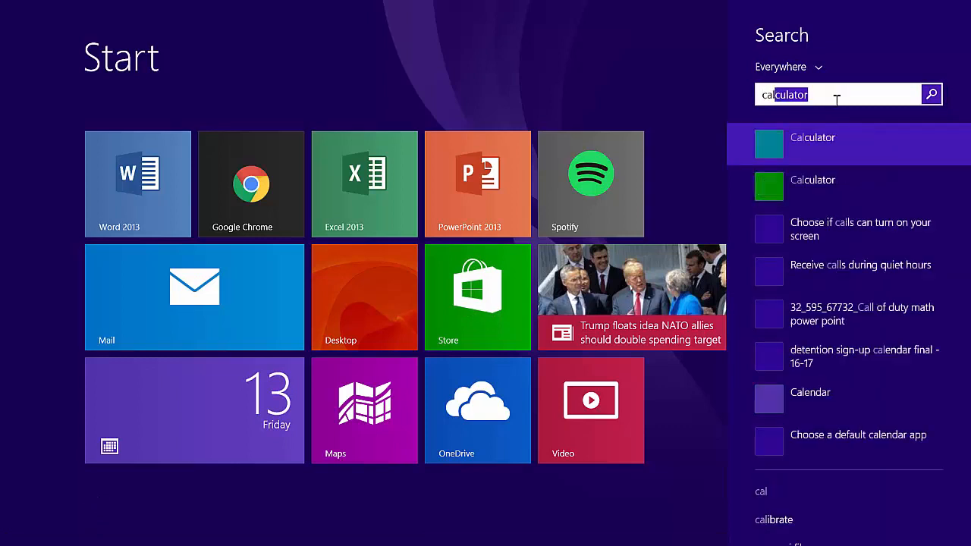
{"action": "left_click", "coordinate": [845, 160]}
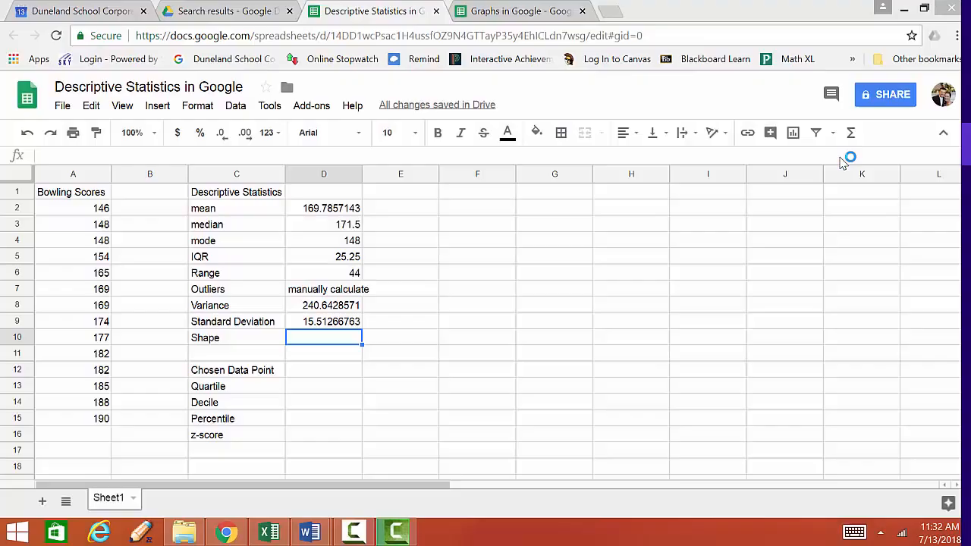
Check the standard deviation by taking the square root of 240.642 in Calculator, then close Calculator
{"action": "left_click_drag", "start_coordinate": [186, 72], "coordinate": [665, 157]}
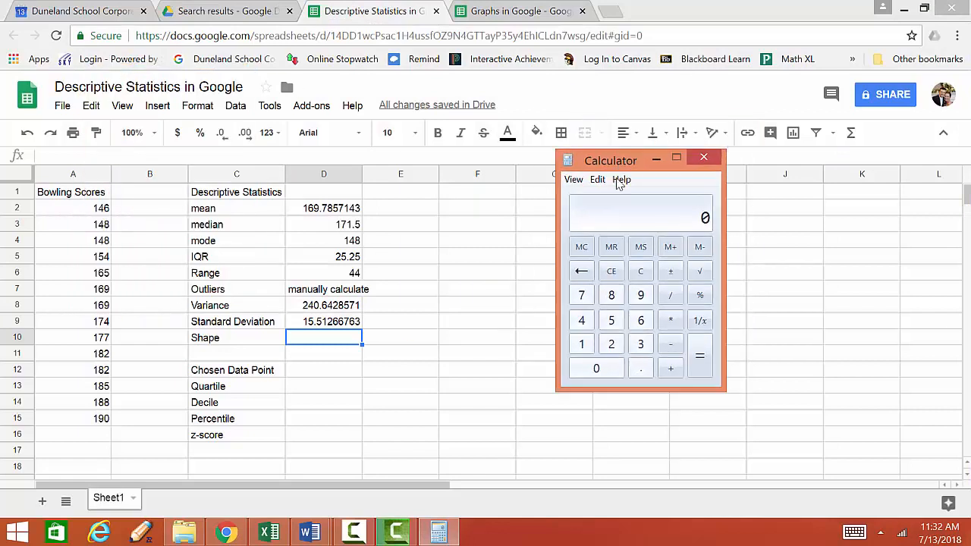
{"action": "left_click", "coordinate": [613, 346]}
{"action": "left_click", "coordinate": [582, 322]}
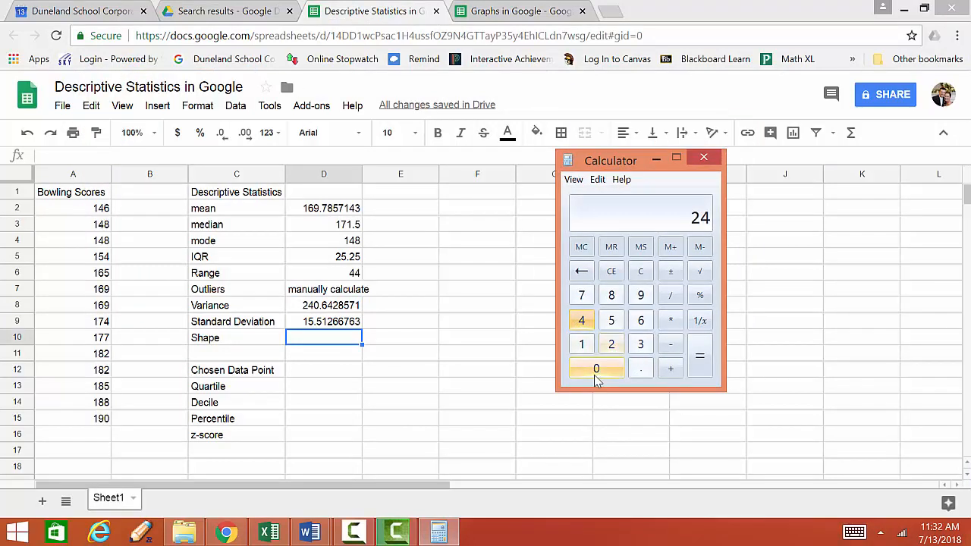
{"action": "left_click", "coordinate": [607, 371]}
{"action": "left_click", "coordinate": [642, 369]}
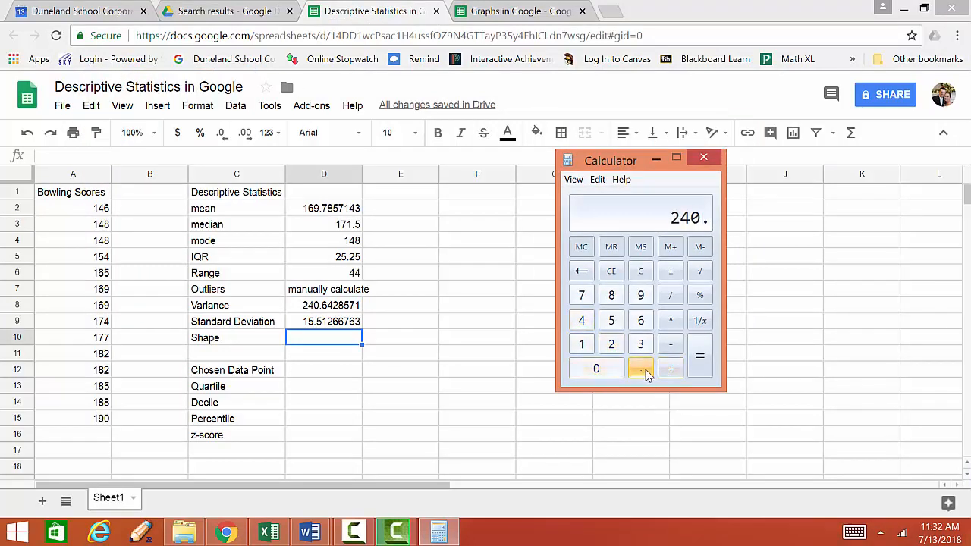
{"action": "left_click", "coordinate": [634, 323]}
{"action": "left_click", "coordinate": [581, 321]}
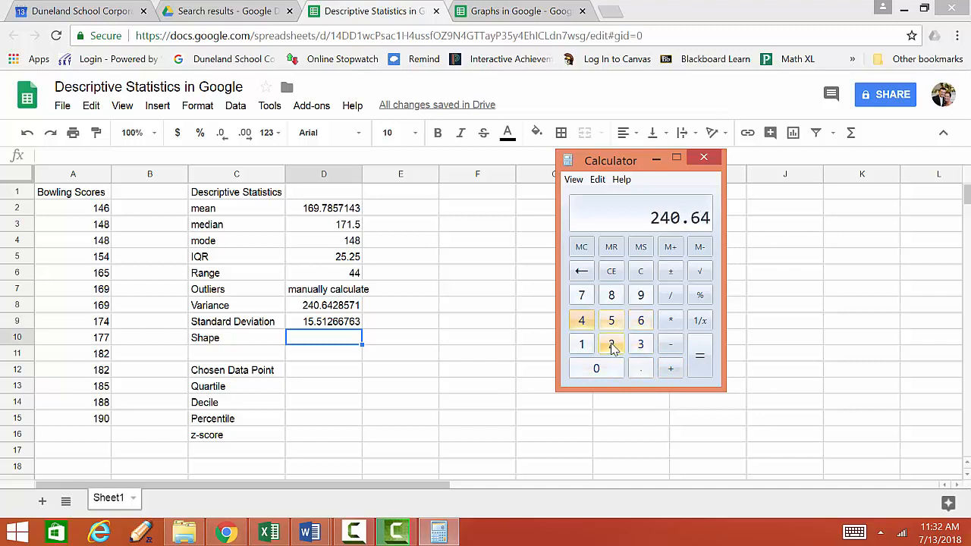
{"action": "left_click", "coordinate": [611, 344]}
{"action": "left_click", "coordinate": [699, 272]}
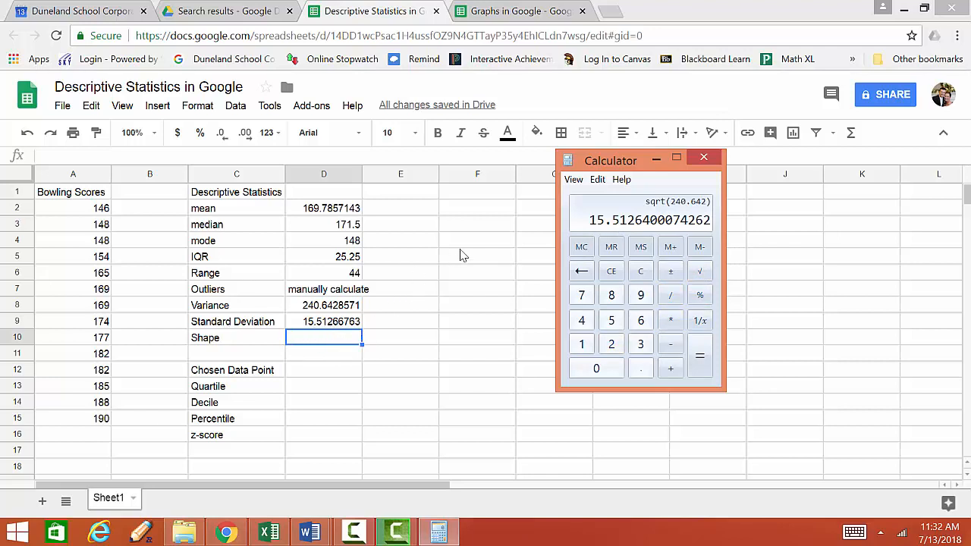
{"action": "left_click", "coordinate": [705, 160]}
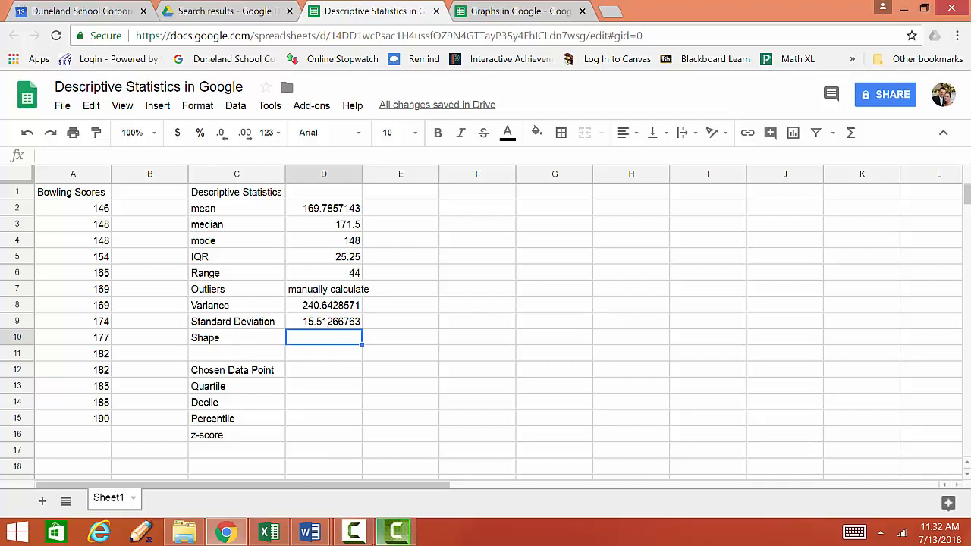
Examine the Bowling Scores histogram in the Graphs in Google spreadsheet, then return to the Descriptive Statistics sheet
{"action": "left_click", "coordinate": [305, 533]}
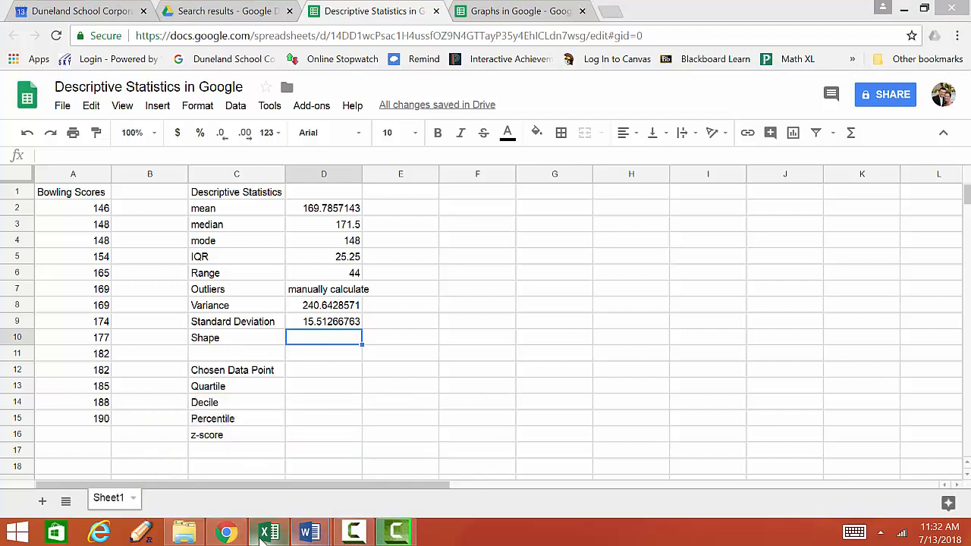
{"action": "left_click", "coordinate": [544, 9]}
{"action": "scroll", "coordinate": [455, 307], "scroll_direction": "down", "scroll_amount": 3}
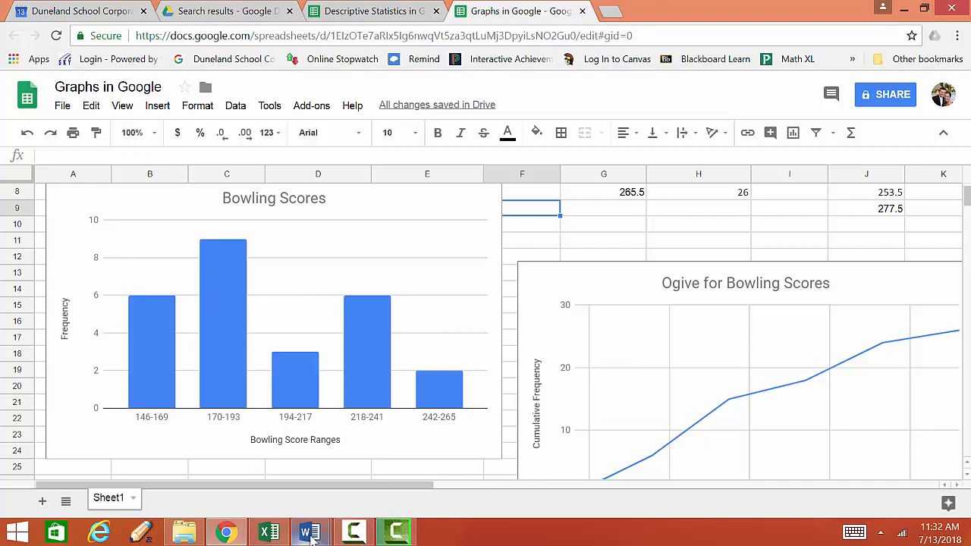
{"action": "mouse_move", "coordinate": [316, 534]}
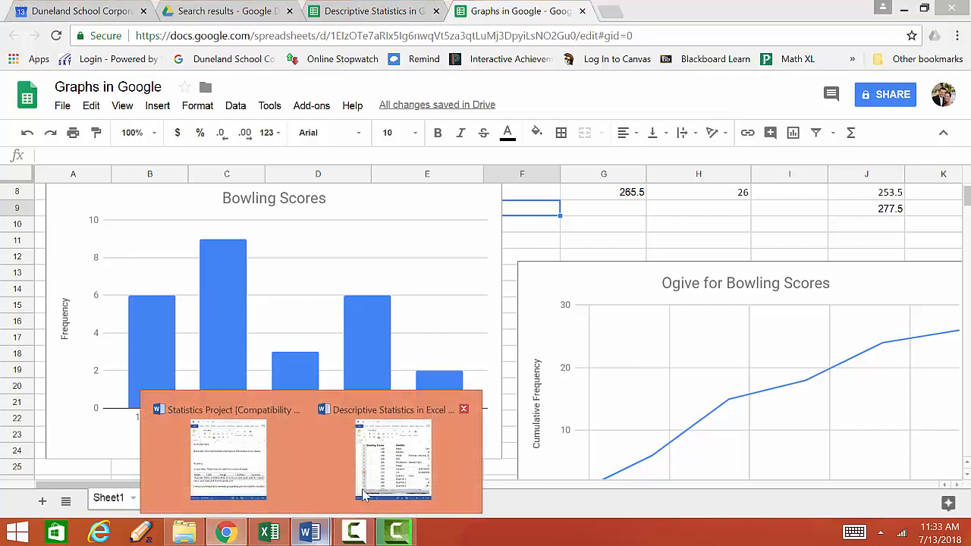
{"action": "mouse_move", "coordinate": [313, 493]}
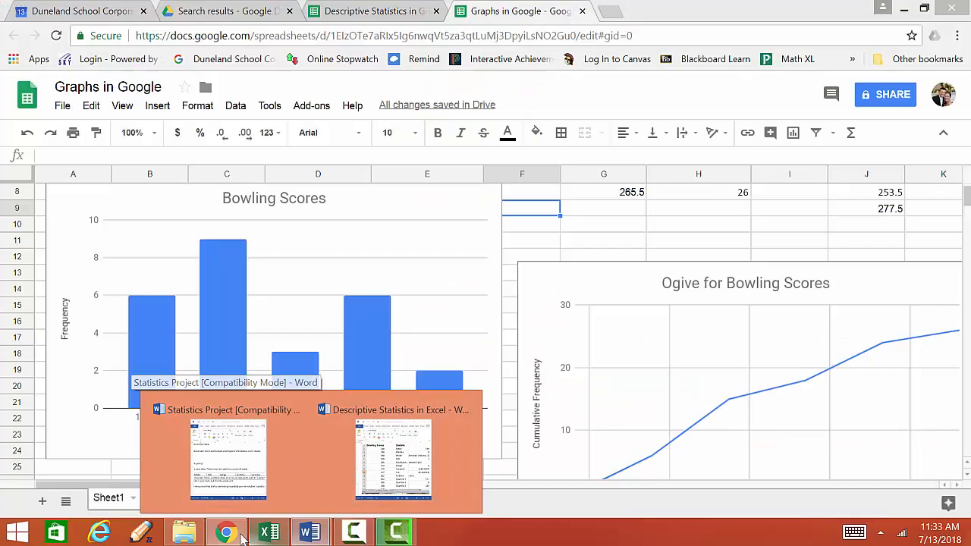
{"action": "left_click", "coordinate": [237, 539]}
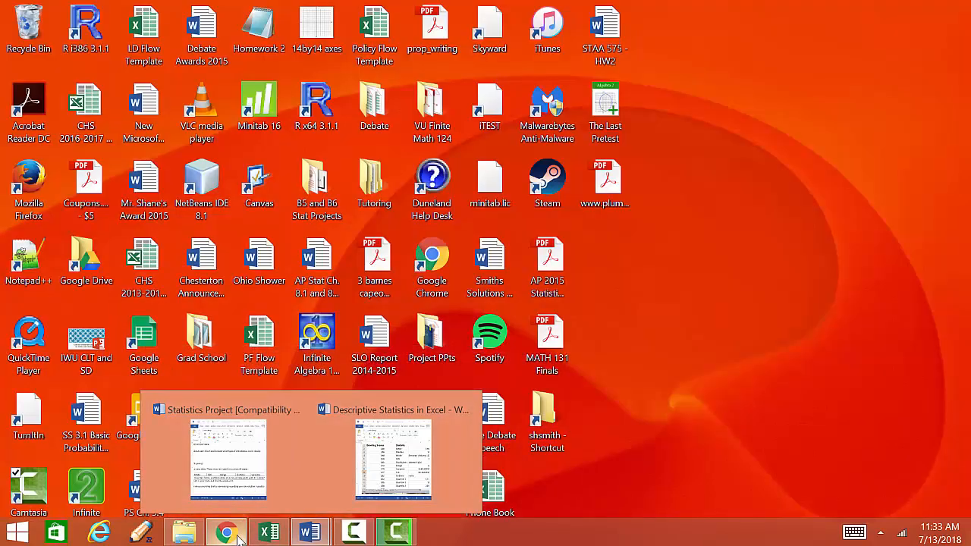
{"action": "left_click", "coordinate": [235, 537]}
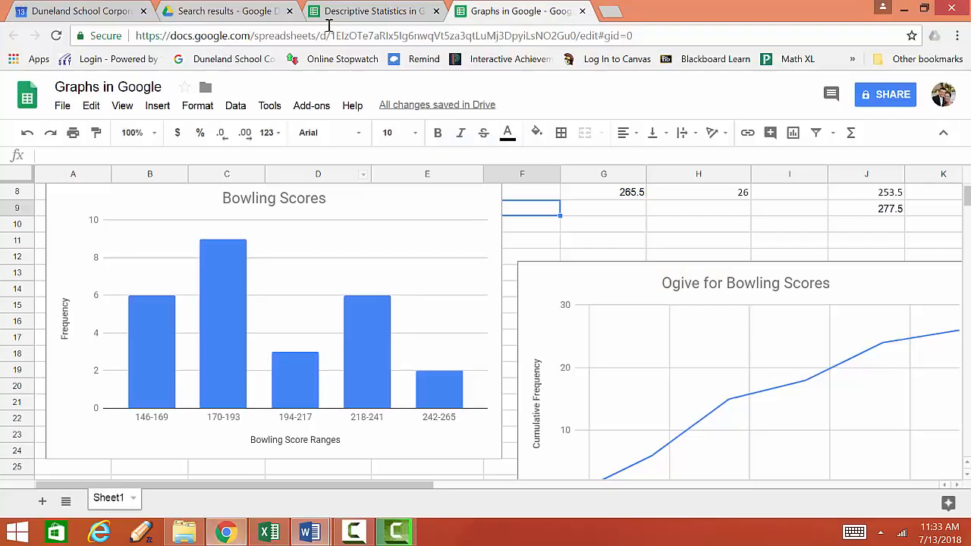
{"action": "left_click", "coordinate": [369, 11]}
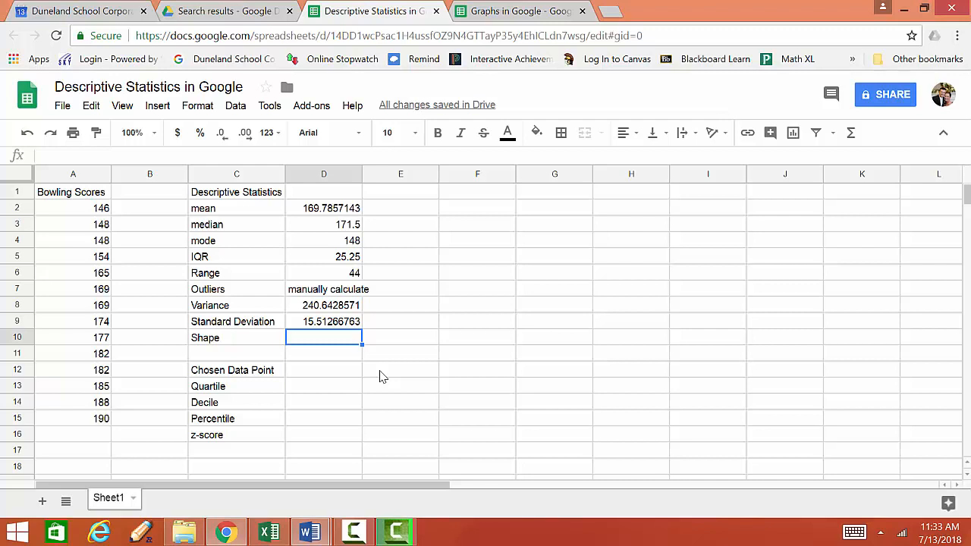
Enter "Skewed Right" as the shape in cell D10 and widen column D to fit the text
{"action": "type", "text": "Skewed"}
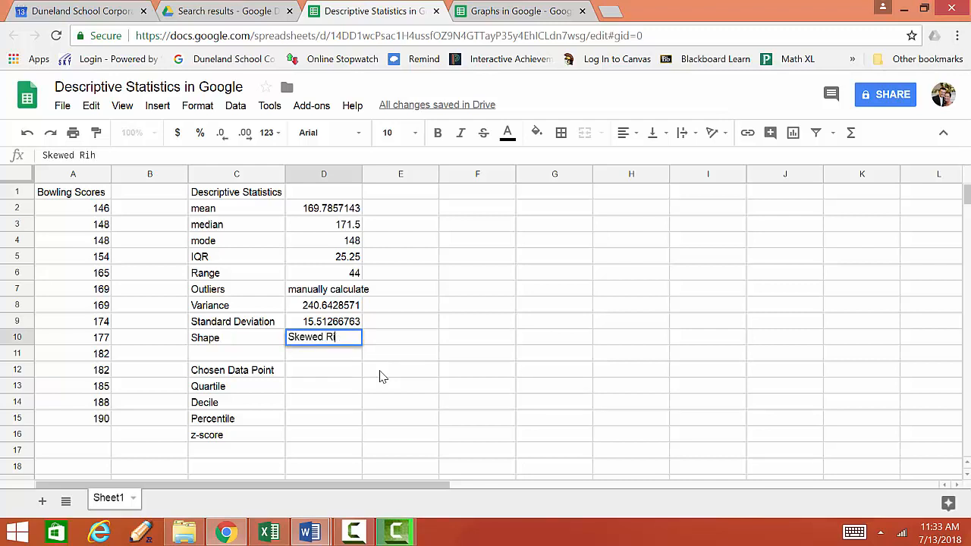
{"action": "type", "text": " Right"}
{"action": "left_click", "coordinate": [330, 378]}
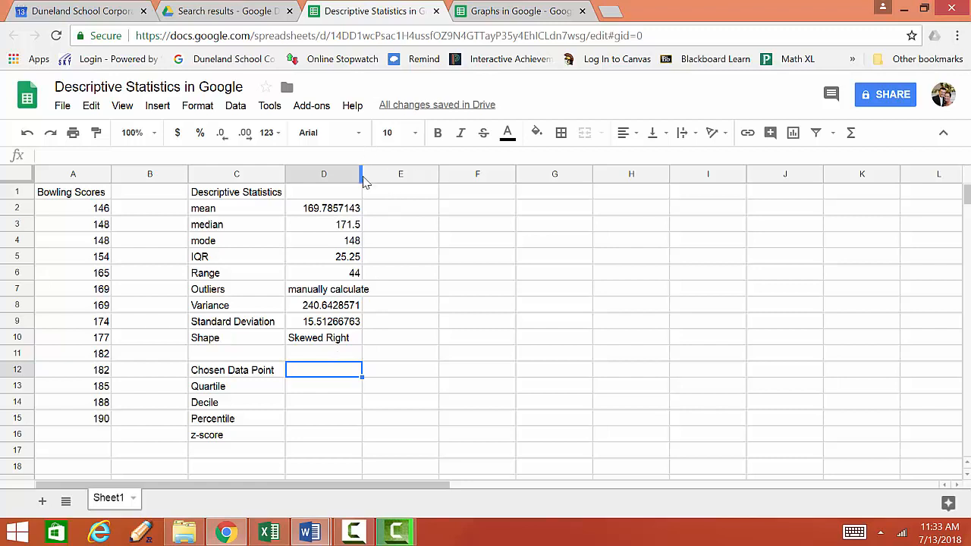
{"action": "left_click_drag", "start_coordinate": [361, 173], "coordinate": [377, 175]}
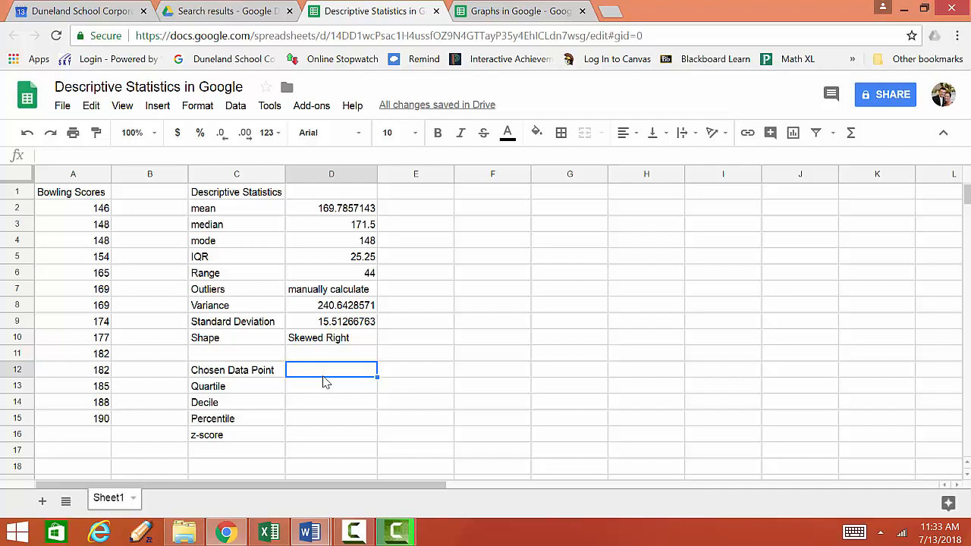
Enter 180 as the chosen data point in cell D12
{"action": "type", "text": "300145"}
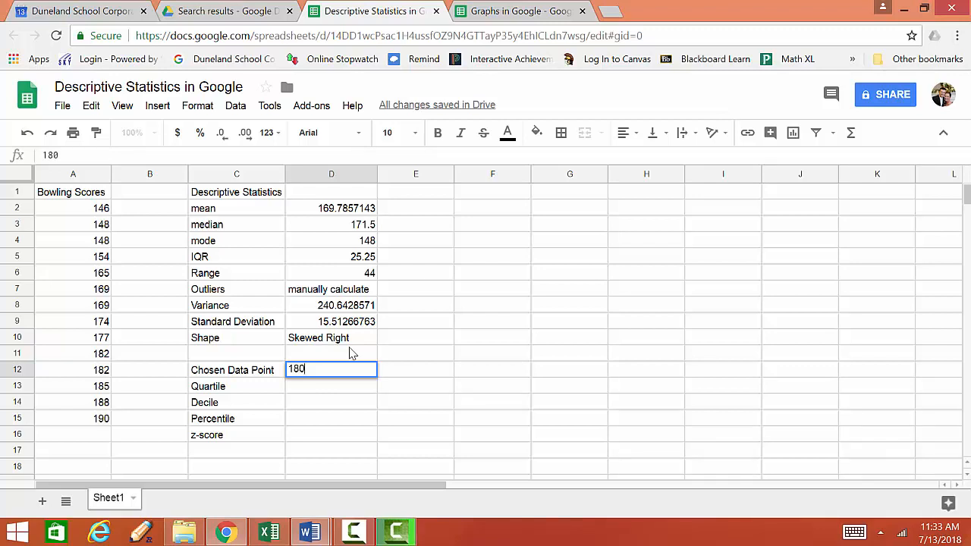
{"action": "key", "text": "Return"}
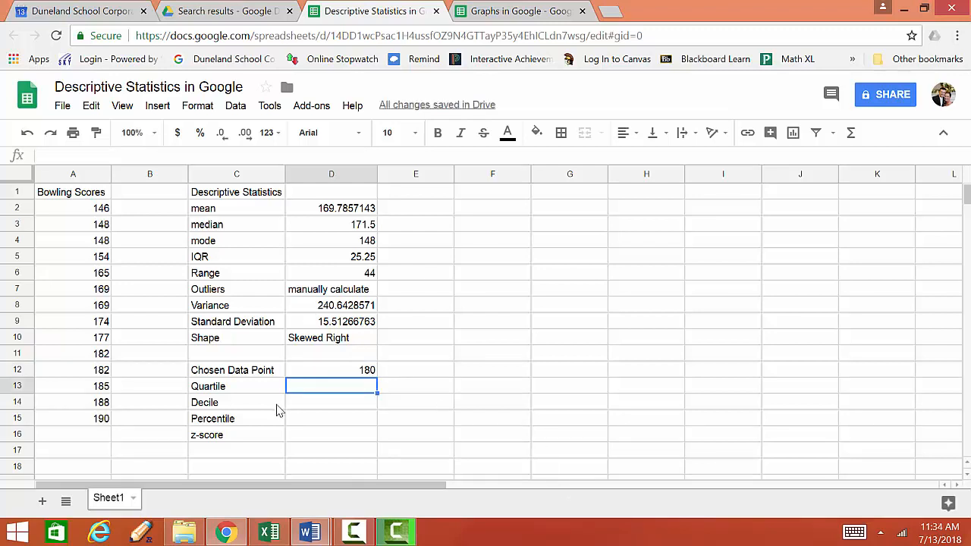
Count the bowling scores in column A that lie below the chosen data point
{"action": "scroll", "coordinate": [236, 385], "scroll_direction": "down", "scroll_amount": 1}
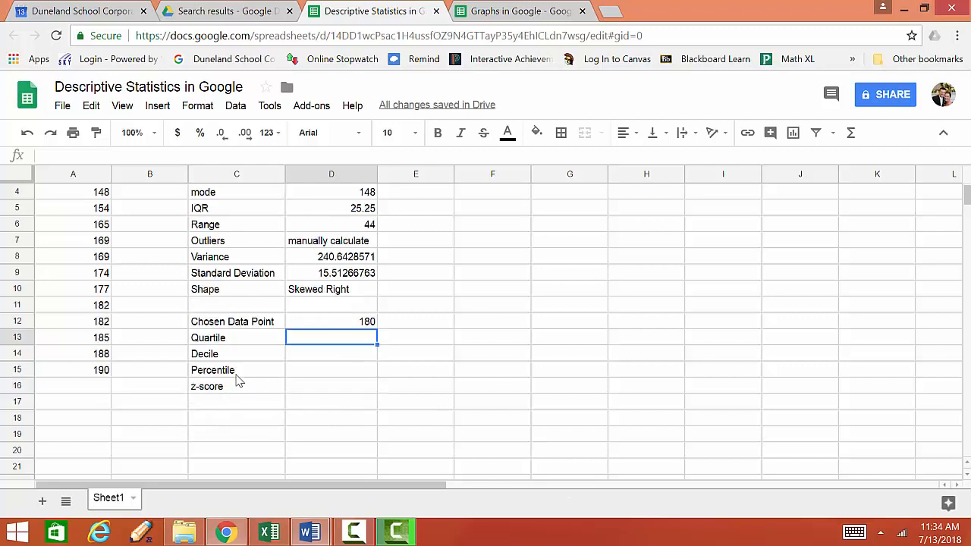
{"action": "scroll", "coordinate": [232, 349], "scroll_direction": "up", "scroll_amount": 1}
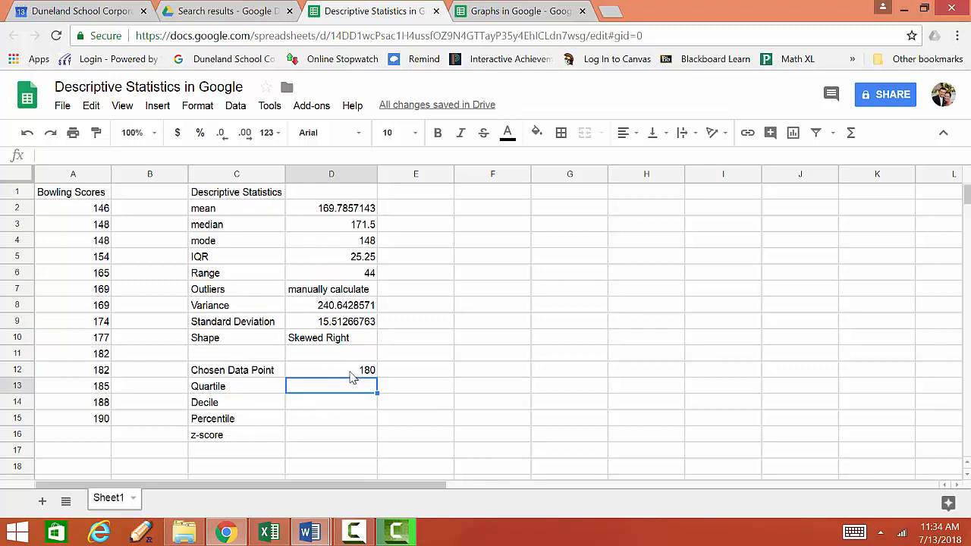
{"action": "left_click", "coordinate": [353, 372]}
{"action": "left_click", "coordinate": [320, 393]}
{"action": "left_click", "coordinate": [311, 418]}
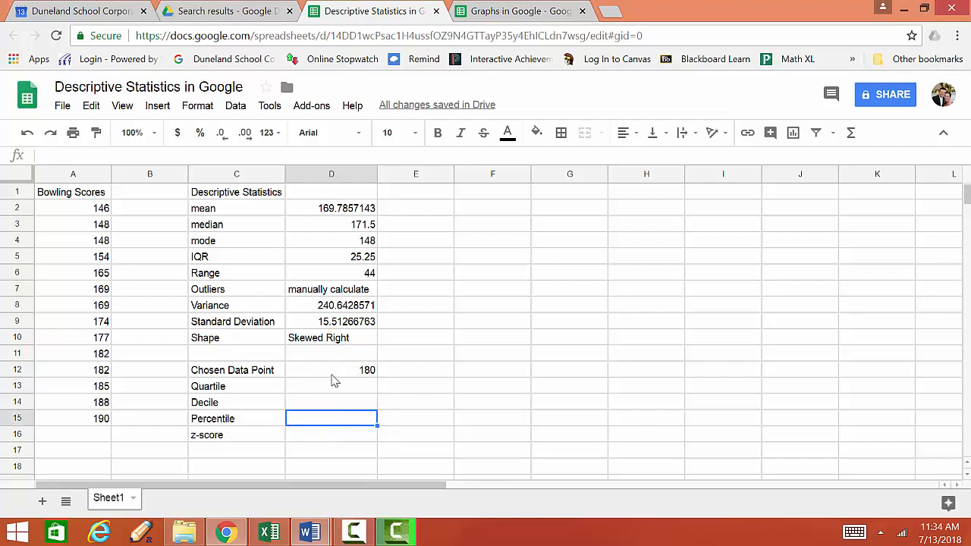
{"action": "left_click", "coordinate": [97, 338]}
{"action": "left_click", "coordinate": [98, 322]}
{"action": "left_click", "coordinate": [98, 305]}
{"action": "left_click", "coordinate": [91, 275]}
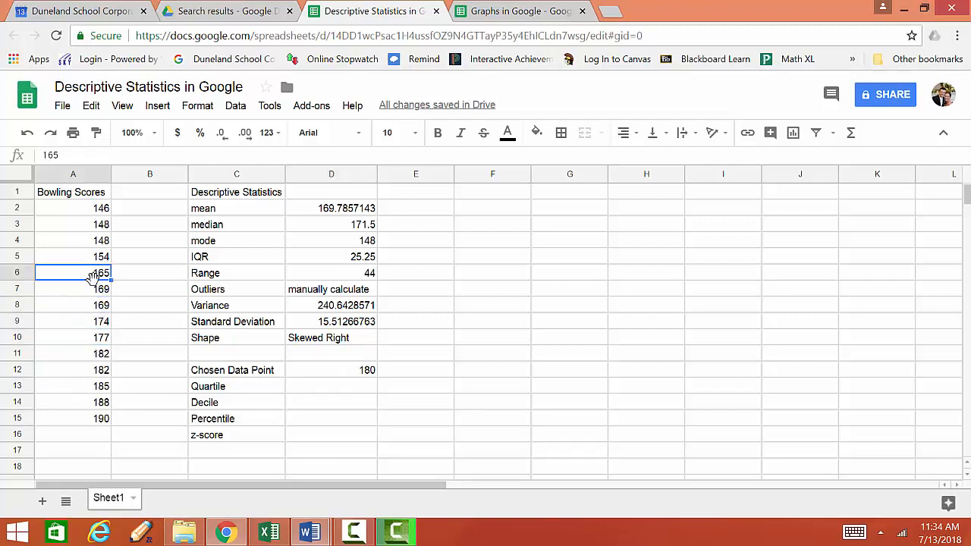
{"action": "left_click", "coordinate": [95, 289]}
{"action": "left_click", "coordinate": [95, 256]}
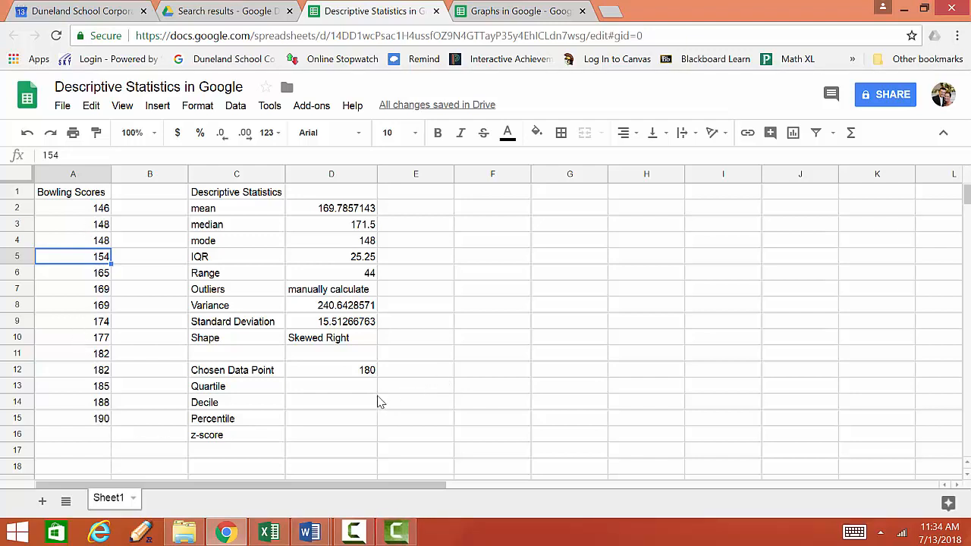
Compute the percentile in cell D15 with the formula =9/15*100
{"action": "left_click", "coordinate": [321, 429]}
{"action": "type", "text": "9"}
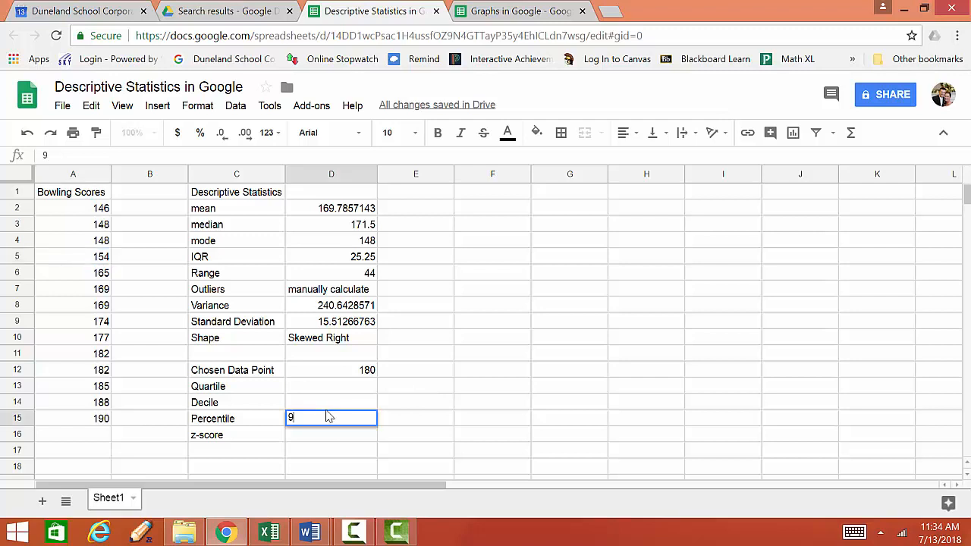
{"action": "type", "text": "=9/15"}
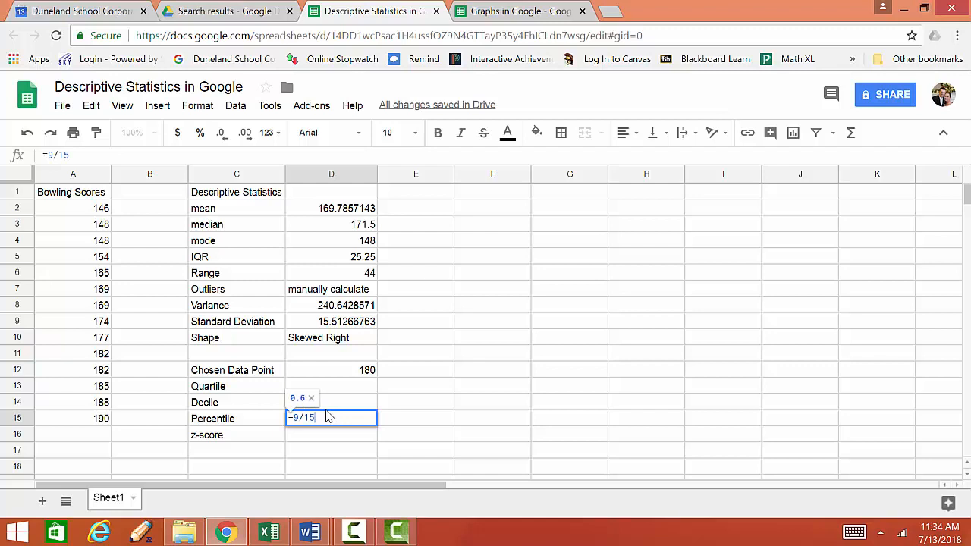
{"action": "type", "text": "*"}
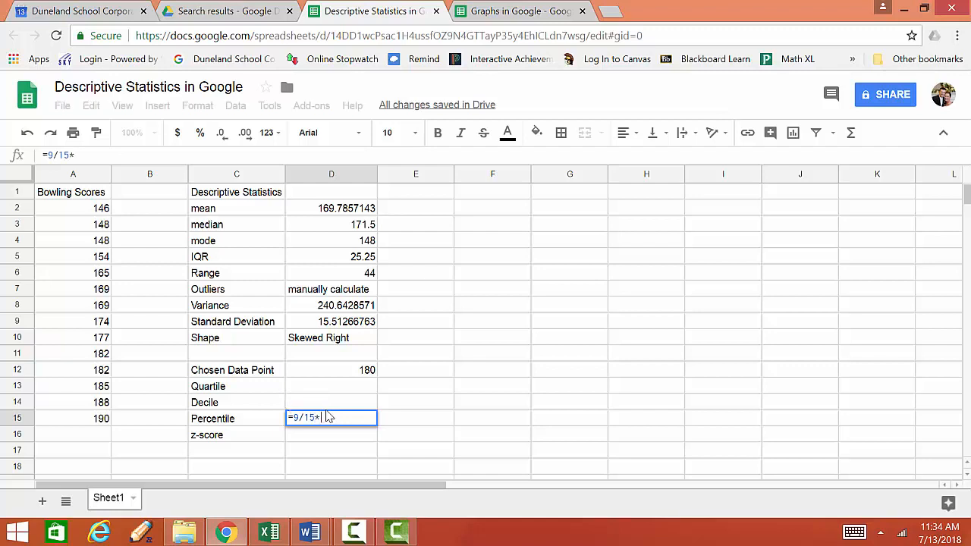
{"action": "type", "text": "100"}
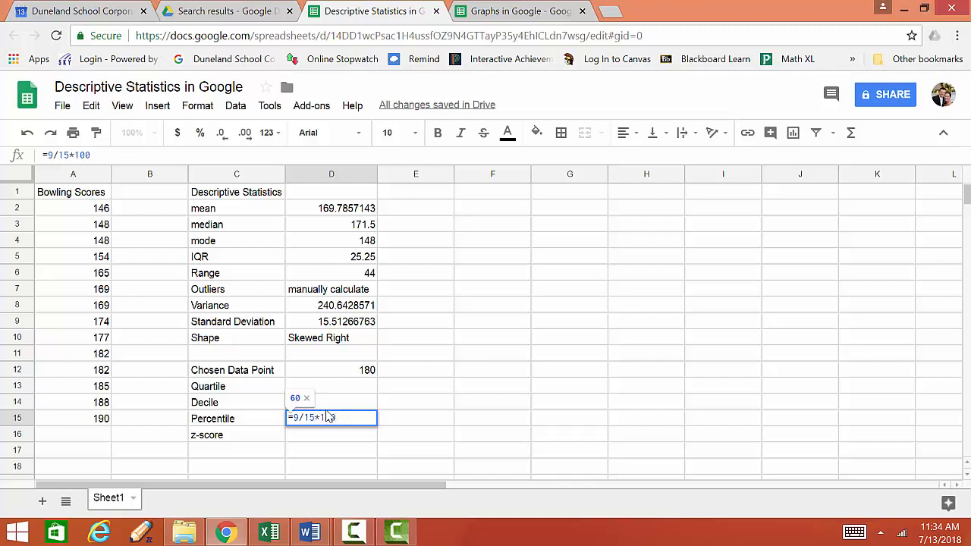
{"action": "key", "text": "Return"}
{"action": "left_click", "coordinate": [331, 418]}
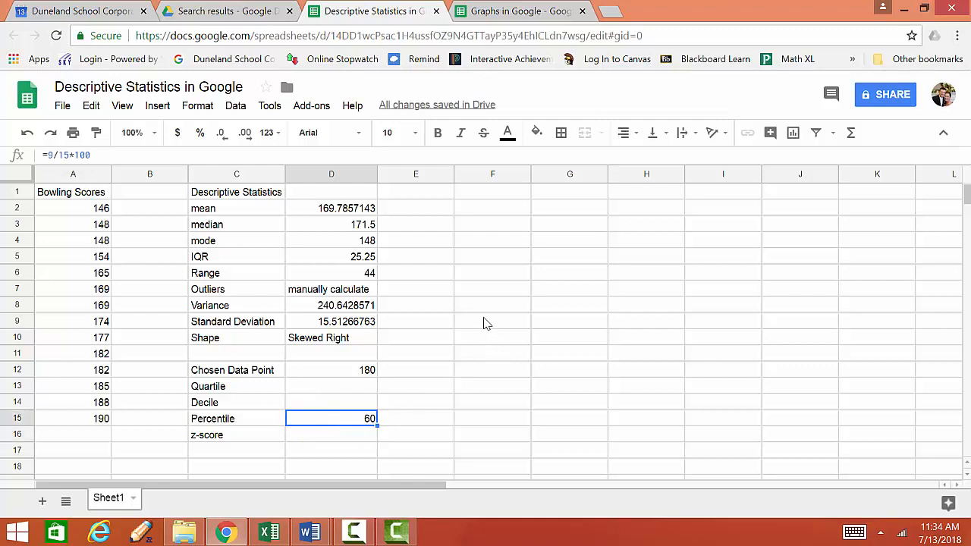
Compute the quartile in cell D13 with the formula =9/15*4
{"action": "left_click", "coordinate": [335, 388]}
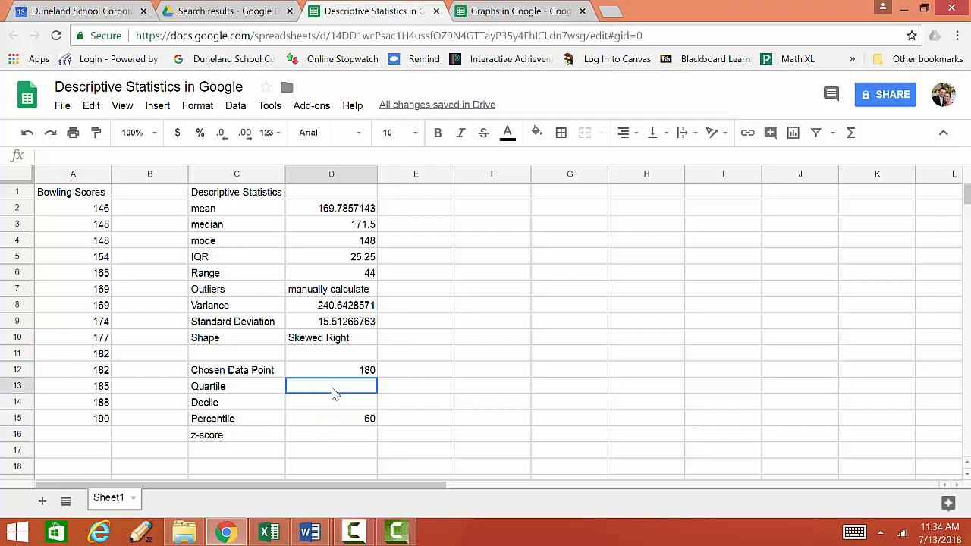
{"action": "type", "text": "="}
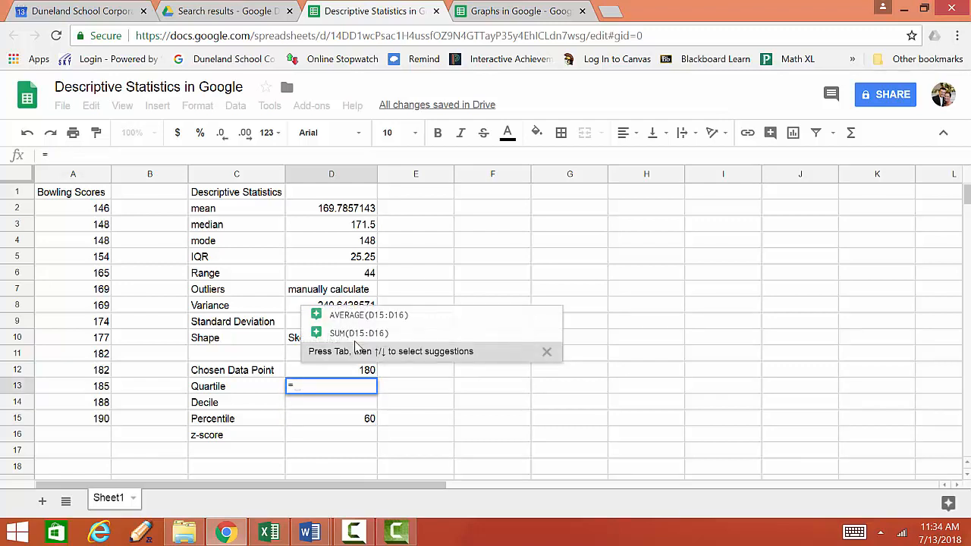
{"action": "type", "text": "9/15"}
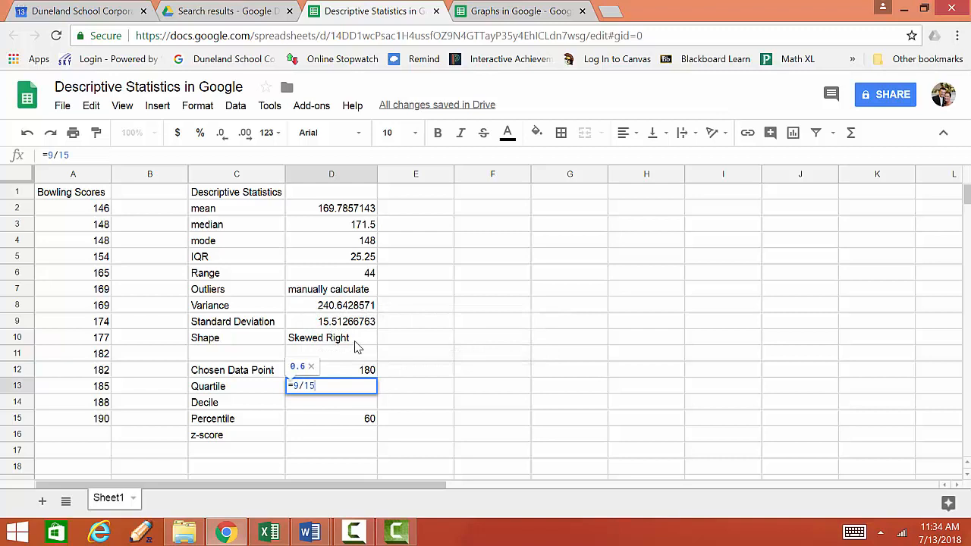
{"action": "type", "text": "*4"}
{"action": "key", "text": "Return"}
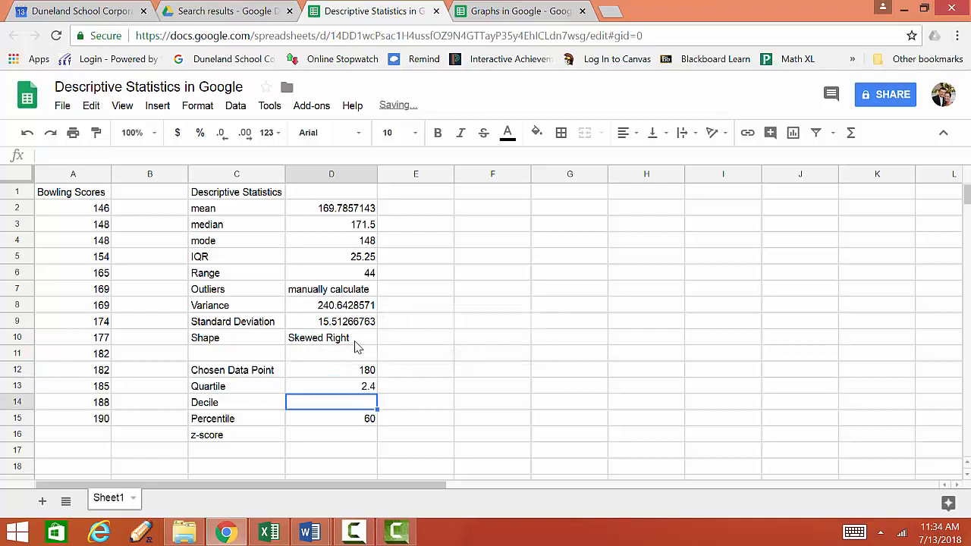
Compute the decile in cell D14 with the formula =9/15*10
{"action": "left_click", "coordinate": [371, 390]}
{"action": "left_click", "coordinate": [365, 407]}
{"action": "type", "text": "="}
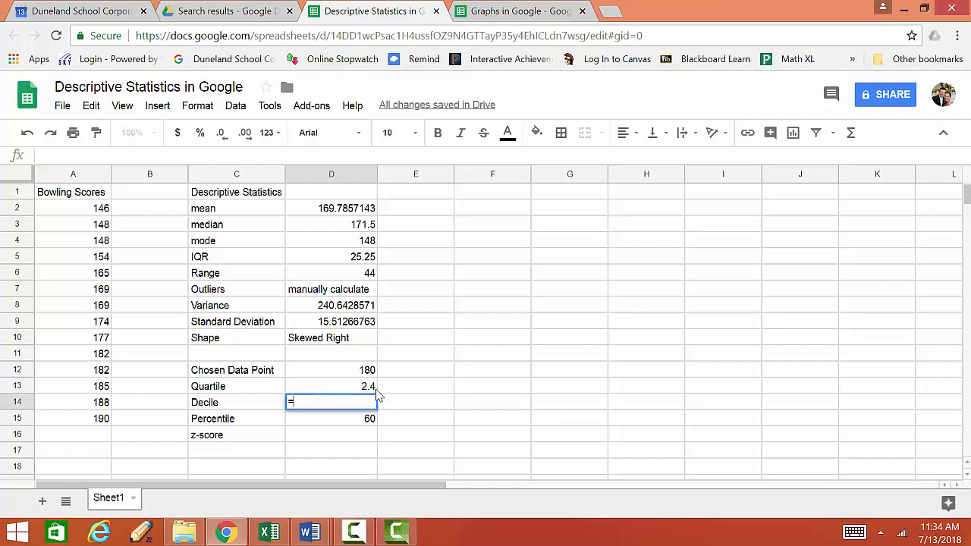
{"action": "type", "text": "9/15*10"}
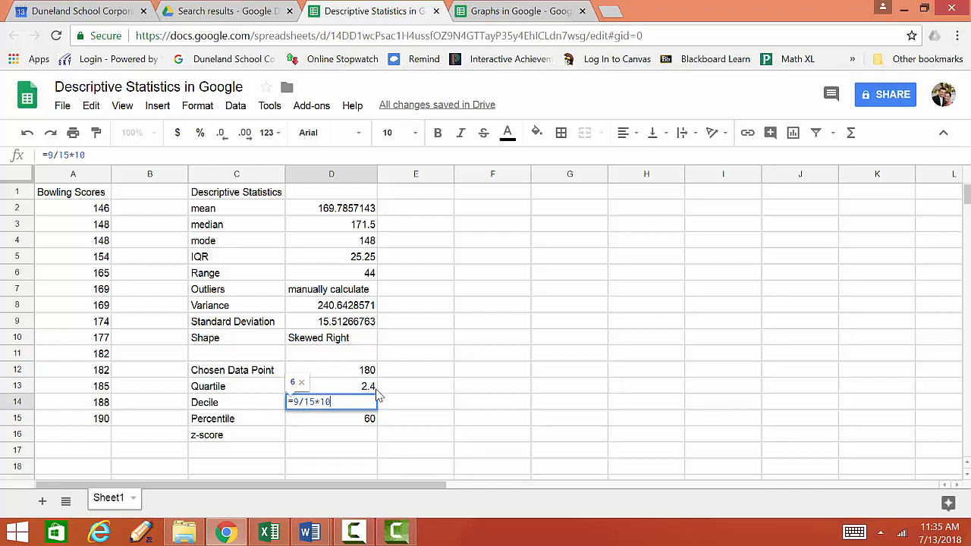
{"action": "key", "text": "Return"}
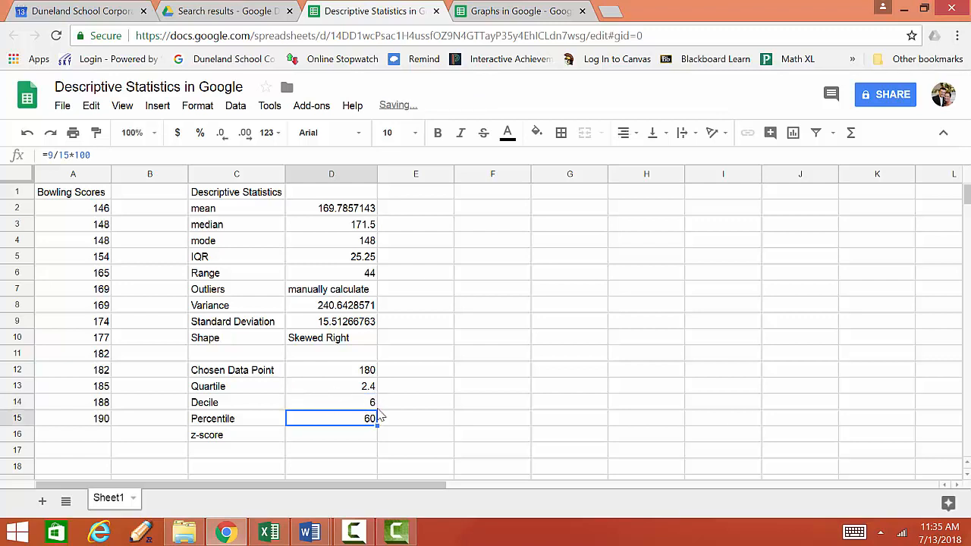
Compute the z-score in cell D16 with the formula =(D12-D2)/D9, subtracting the mean from the chosen data point and dividing by the standard deviation
{"action": "left_click", "coordinate": [364, 405]}
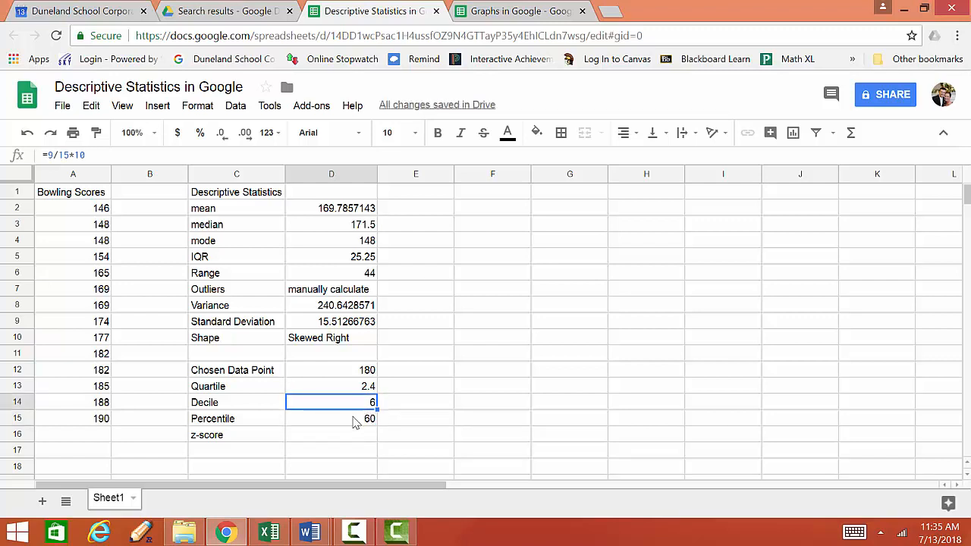
{"action": "left_click", "coordinate": [341, 422]}
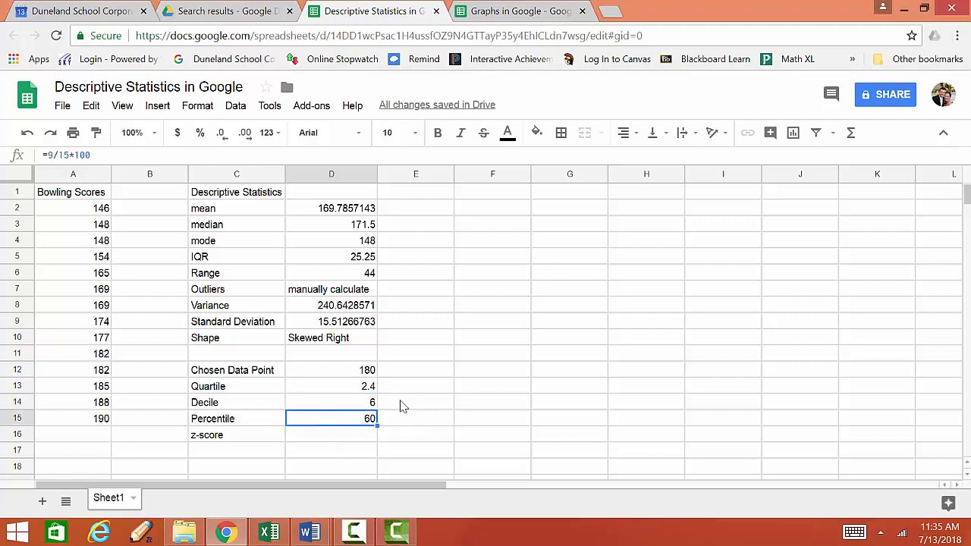
{"action": "left_click", "coordinate": [339, 436]}
{"action": "left_click", "coordinate": [352, 373]}
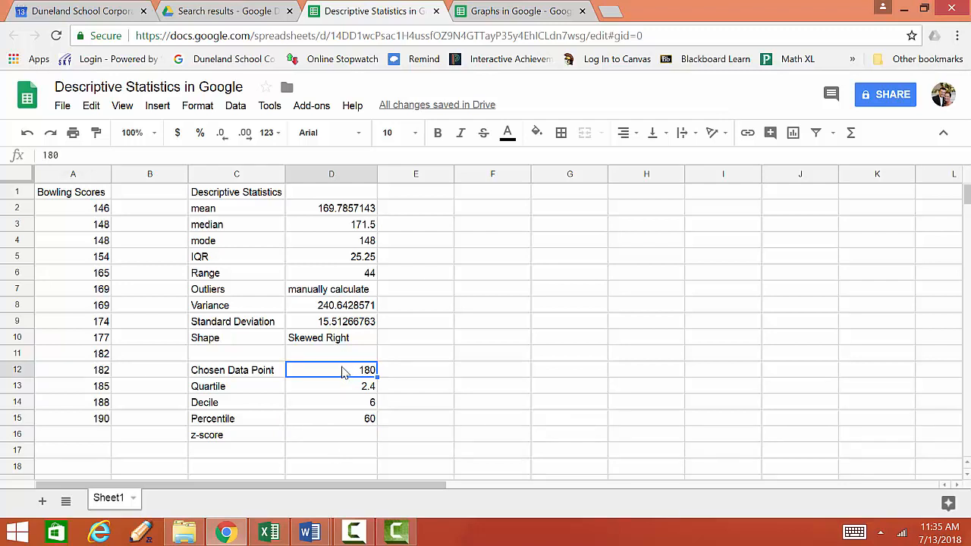
{"action": "left_click", "coordinate": [331, 439]}
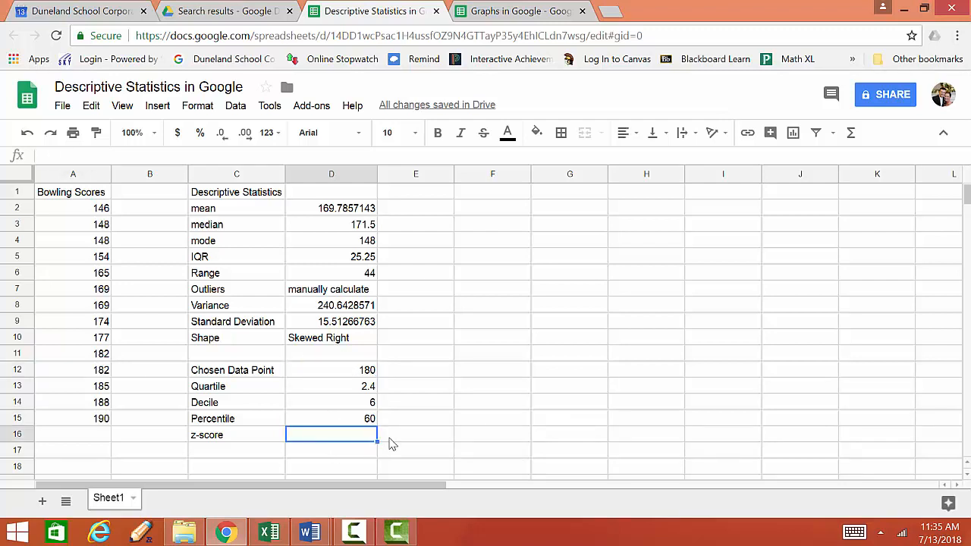
{"action": "type", "text": "="}
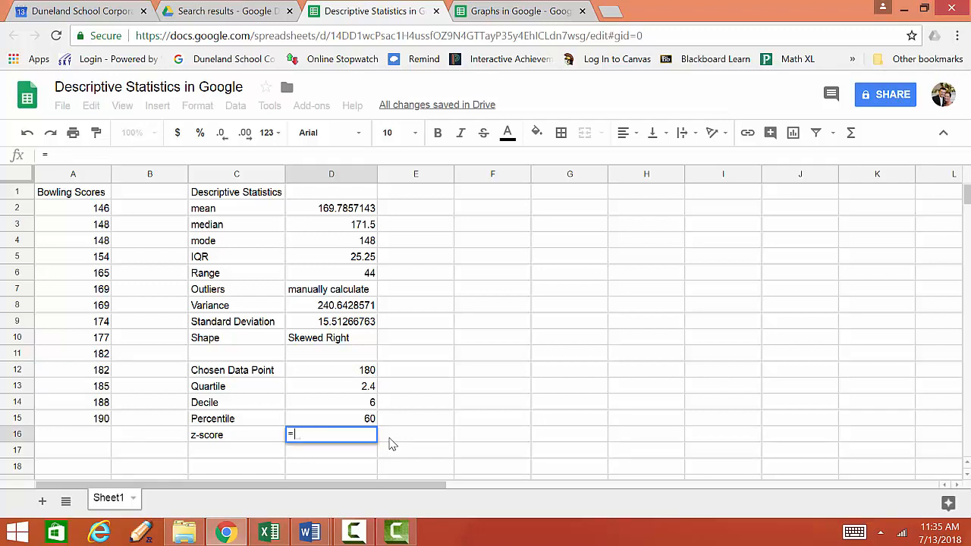
{"action": "left_click", "coordinate": [351, 369]}
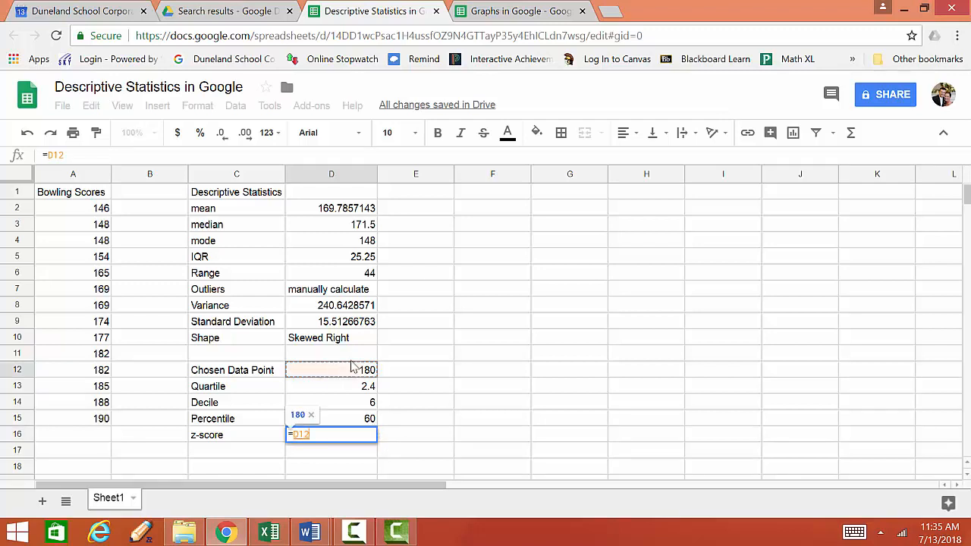
{"action": "type", "text": "_"}
{"action": "key", "text": "BackSpace"}
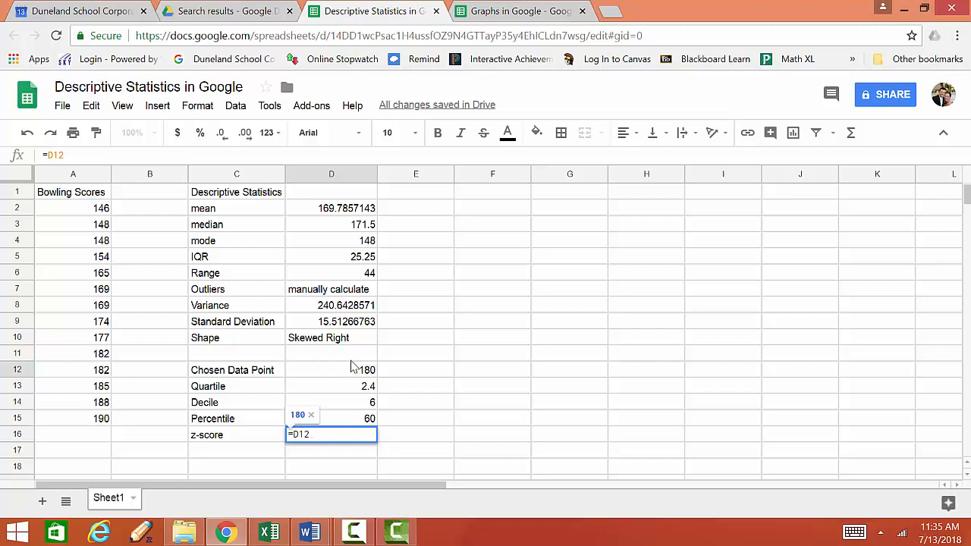
{"action": "type", "text": "-"}
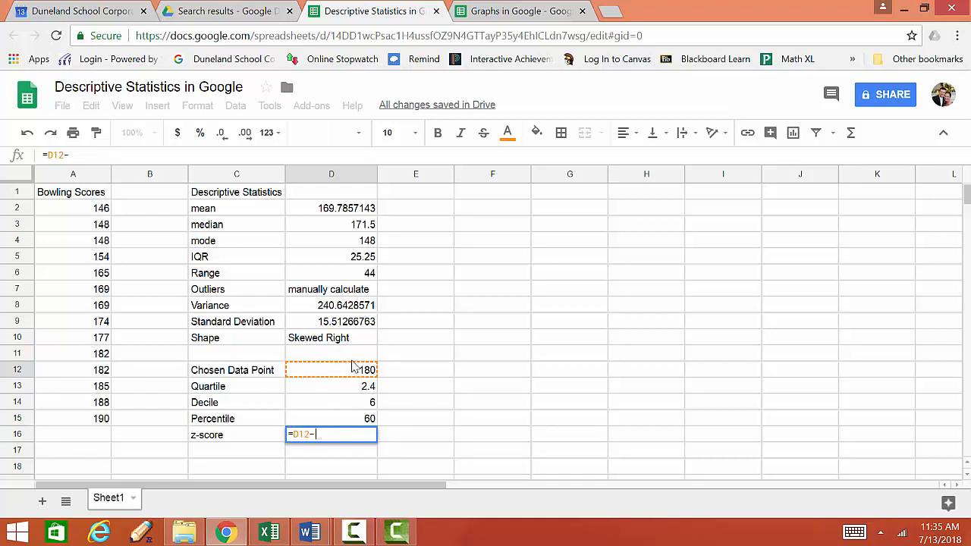
{"action": "left_click", "coordinate": [345, 210]}
{"action": "type", "text": ")"}
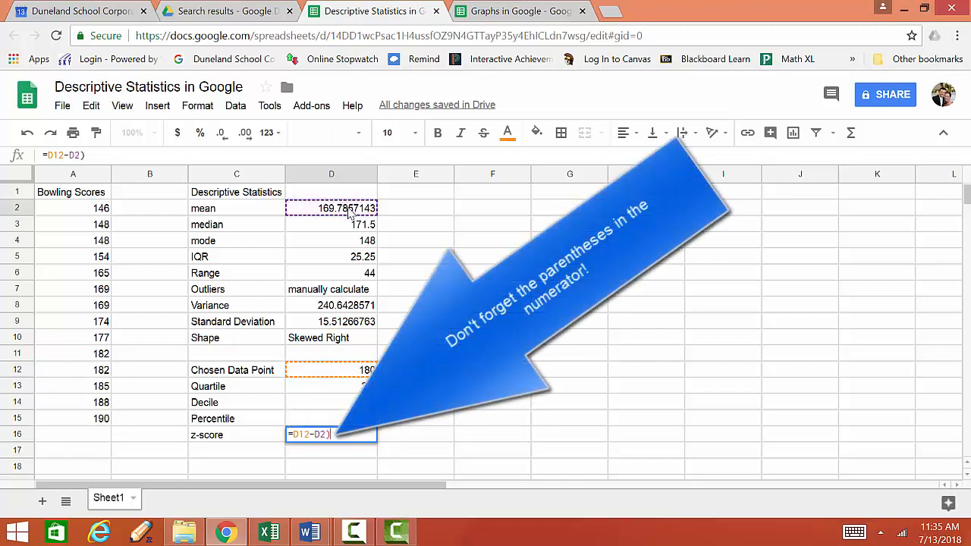
{"action": "key", "text": "Left"}
{"action": "key", "text": "Left"}
{"action": "key", "text": "Left"}
{"action": "key", "text": "Left"}
{"action": "key", "text": "Left"}
{"action": "key", "text": "Left"}
{"action": "key", "text": "Left"}
{"action": "type", "text": "("}
{"action": "key", "text": "Right"}
{"action": "key", "text": "Right"}
{"action": "key", "text": "Right"}
{"action": "key", "text": "Right"}
{"action": "key", "text": "Right"}
{"action": "key", "text": "Right"}
{"action": "key", "text": "Right"}
{"action": "type", "text": "/"}
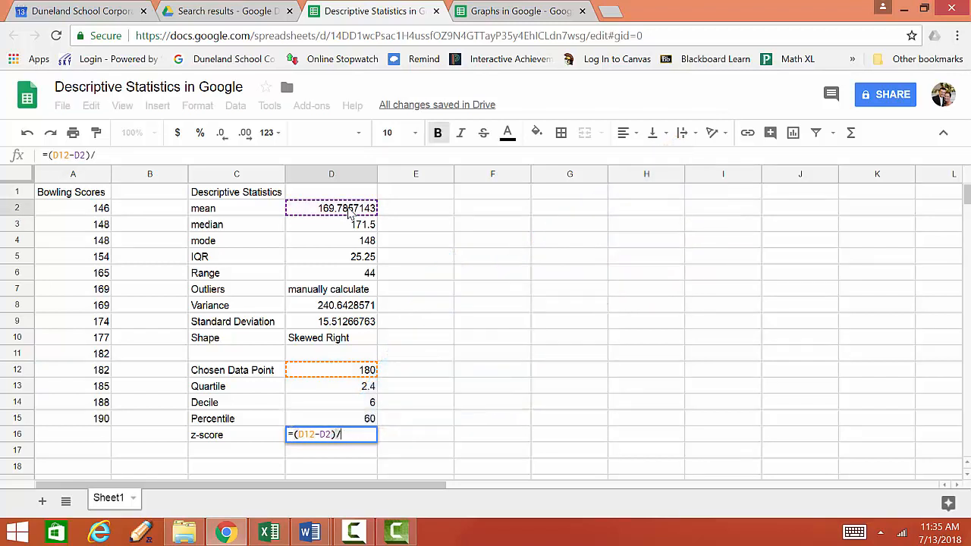
{"action": "left_click", "coordinate": [333, 328]}
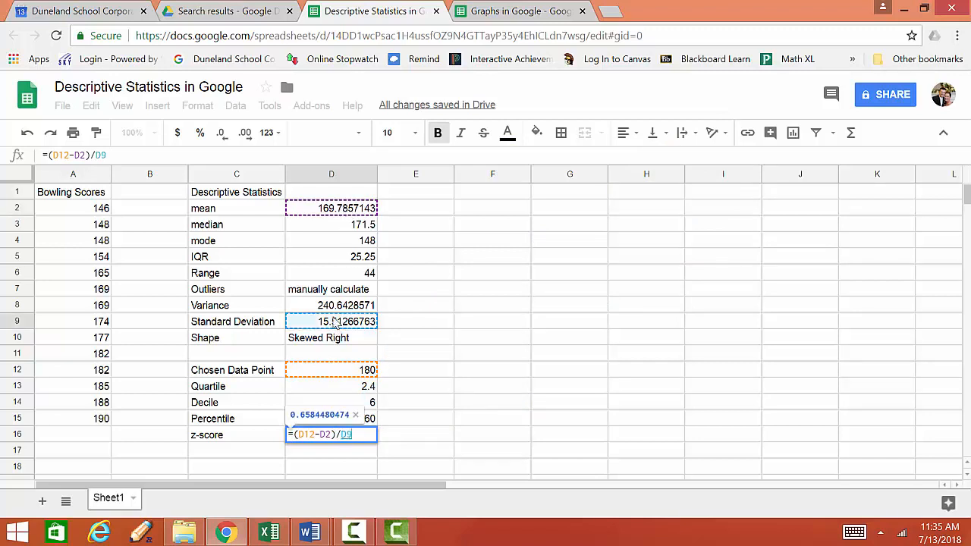
{"action": "key", "text": "Return"}
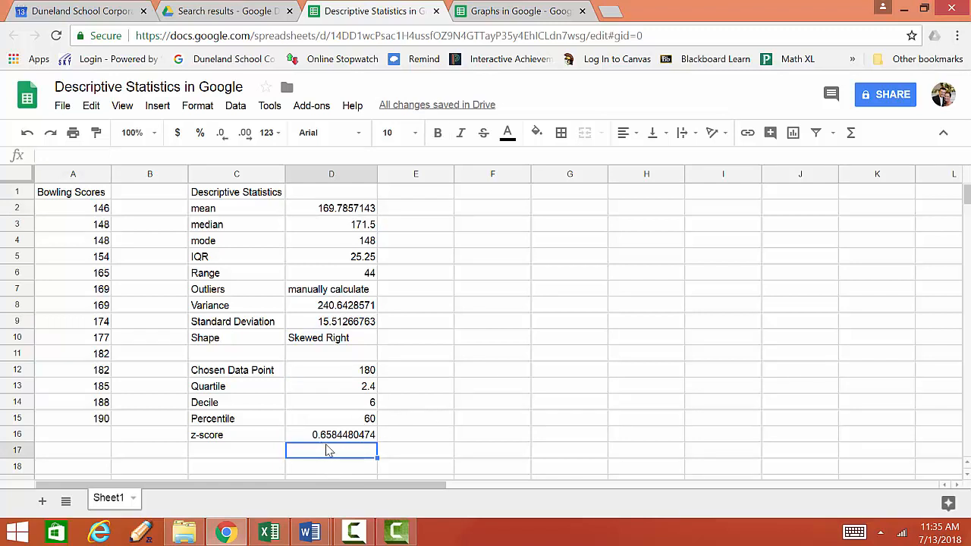
Switch to Word and review the Descriptive Statistics requirements in the Statistics Project document
{"action": "left_click", "coordinate": [351, 371]}
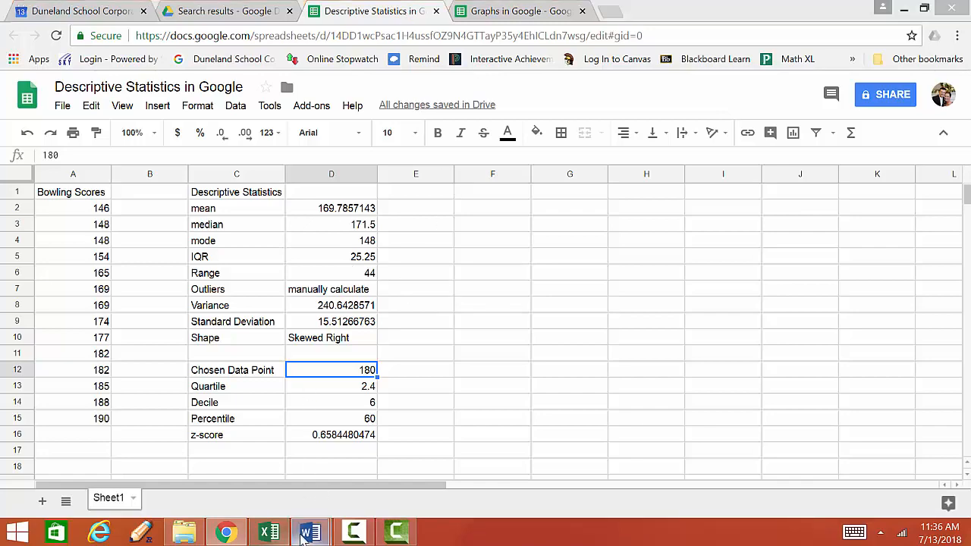
{"action": "mouse_move", "coordinate": [310, 534]}
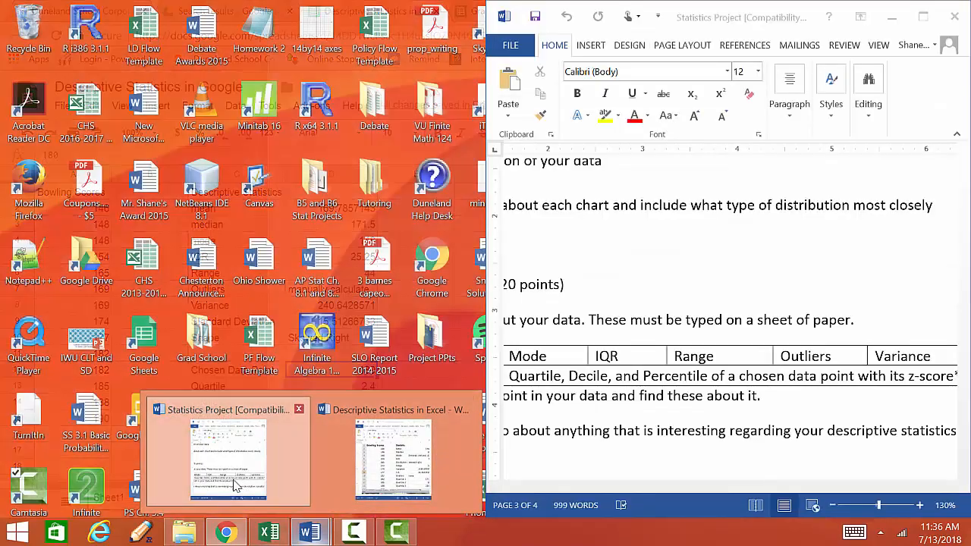
{"action": "left_click", "coordinate": [235, 485]}
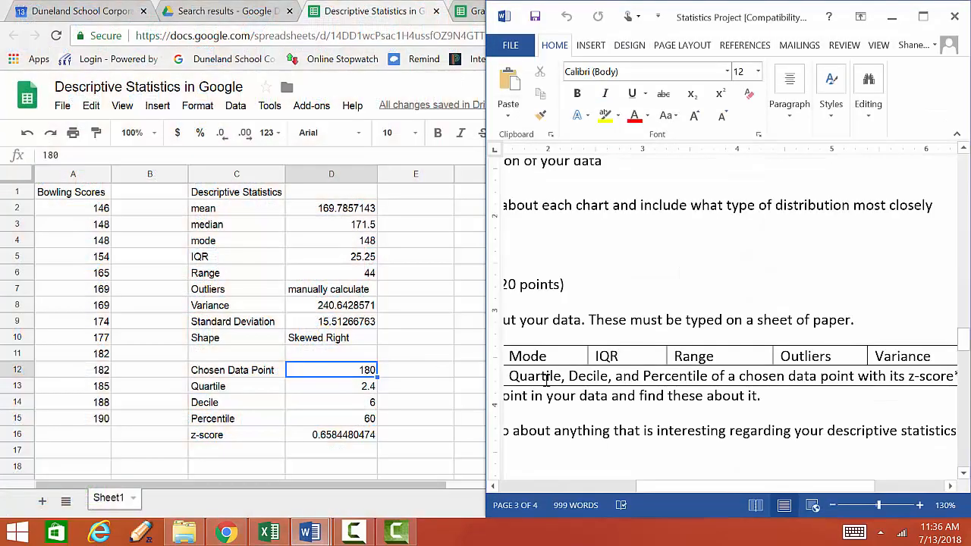
{"action": "left_click", "coordinate": [923, 16]}
{"action": "scroll", "coordinate": [444, 284], "scroll_direction": "down", "scroll_amount": 2}
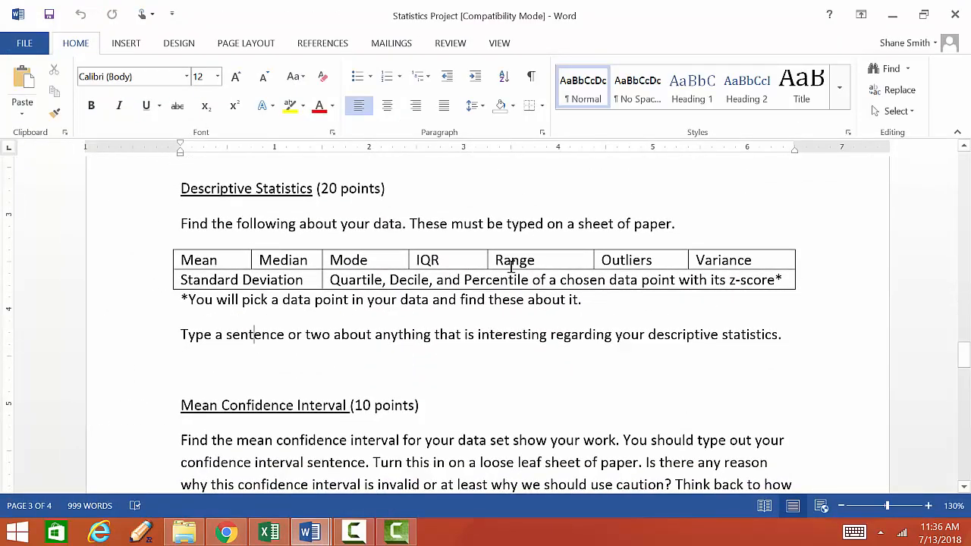
{"action": "scroll", "coordinate": [289, 307], "scroll_direction": "up", "scroll_amount": 5}
{"action": "scroll", "coordinate": [289, 299], "scroll_direction": "up", "scroll_amount": 1}
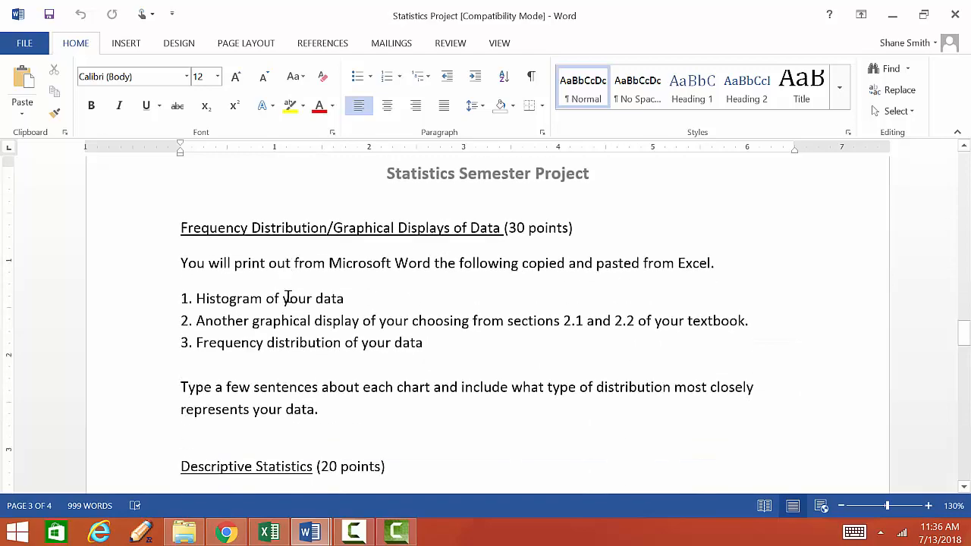
{"action": "scroll", "coordinate": [284, 292], "scroll_direction": "down", "scroll_amount": 2}
{"action": "scroll", "coordinate": [284, 293], "scroll_direction": "up", "scroll_amount": 2}
{"action": "scroll", "coordinate": [364, 364], "scroll_direction": "down", "scroll_amount": 3}
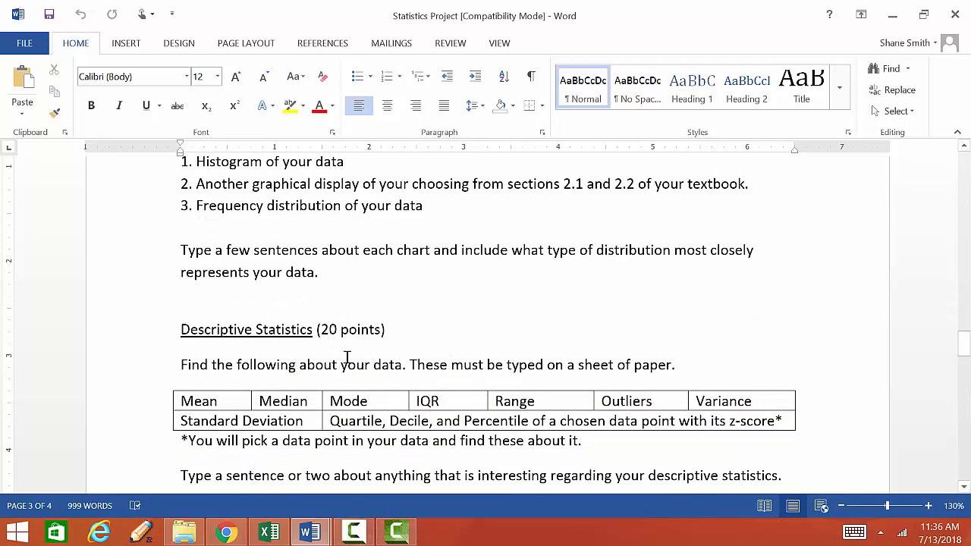
{"action": "scroll", "coordinate": [330, 346], "scroll_direction": "down", "scroll_amount": 3}
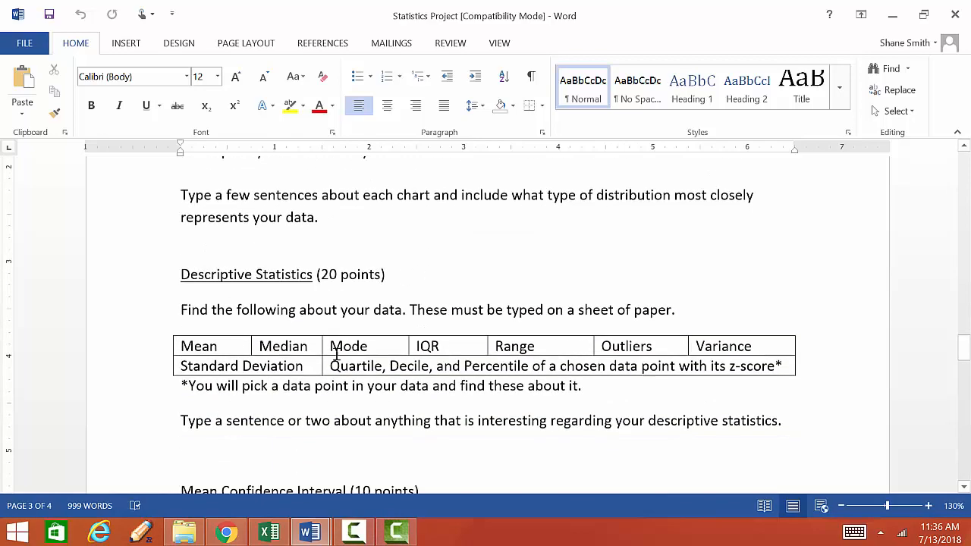
{"action": "scroll", "coordinate": [329, 341], "scroll_direction": "up", "scroll_amount": 4}
{"action": "scroll", "coordinate": [326, 343], "scroll_direction": "down", "scroll_amount": 2}
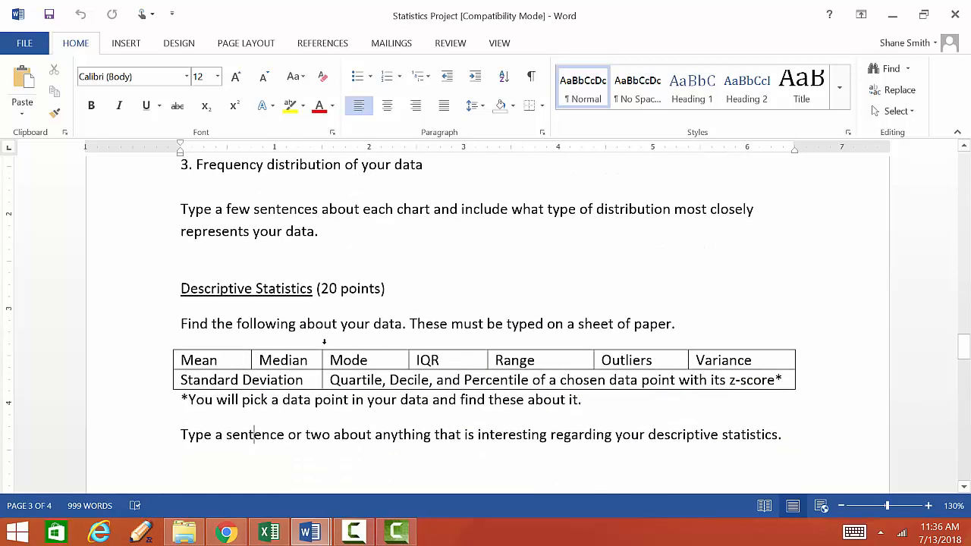
{"action": "scroll", "coordinate": [325, 343], "scroll_direction": "up", "scroll_amount": 2}
{"action": "scroll", "coordinate": [325, 345], "scroll_direction": "up", "scroll_amount": 1}
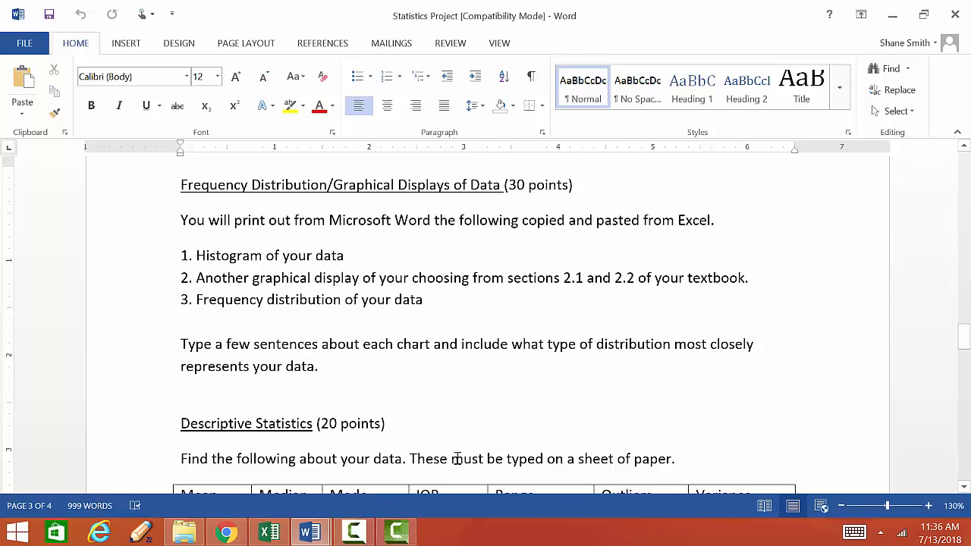
{"action": "left_click", "coordinate": [393, 534]}
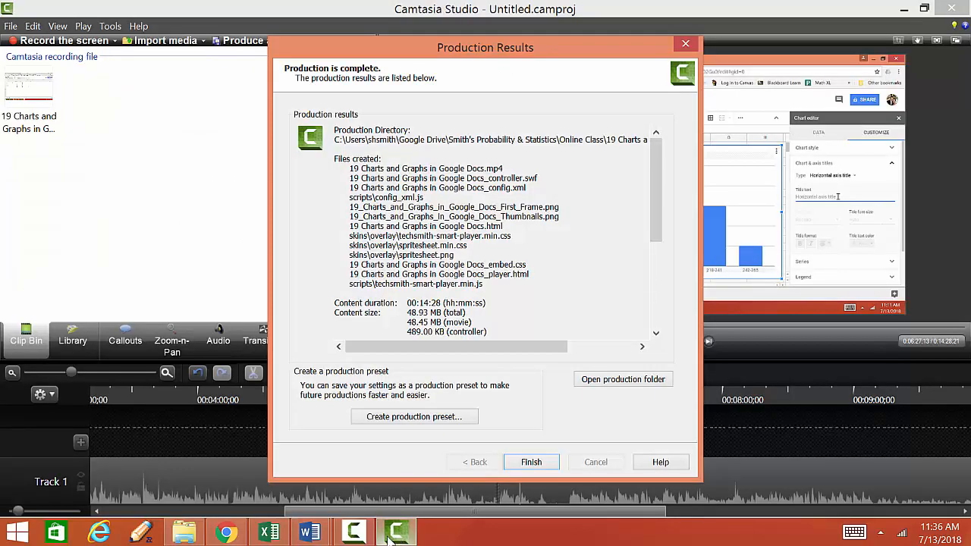